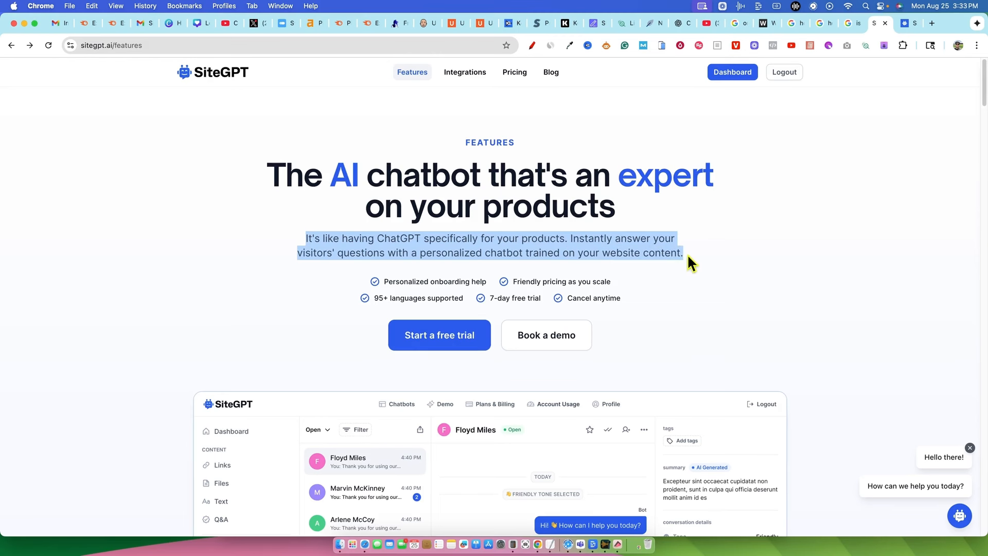
Step: Look through the features page, covering the dashboard preview, the trusted companies and the list of chatbot features
left_click(665, 304)
scroll(637, 303, "down", 5)
scroll(637, 306, "down", 1)
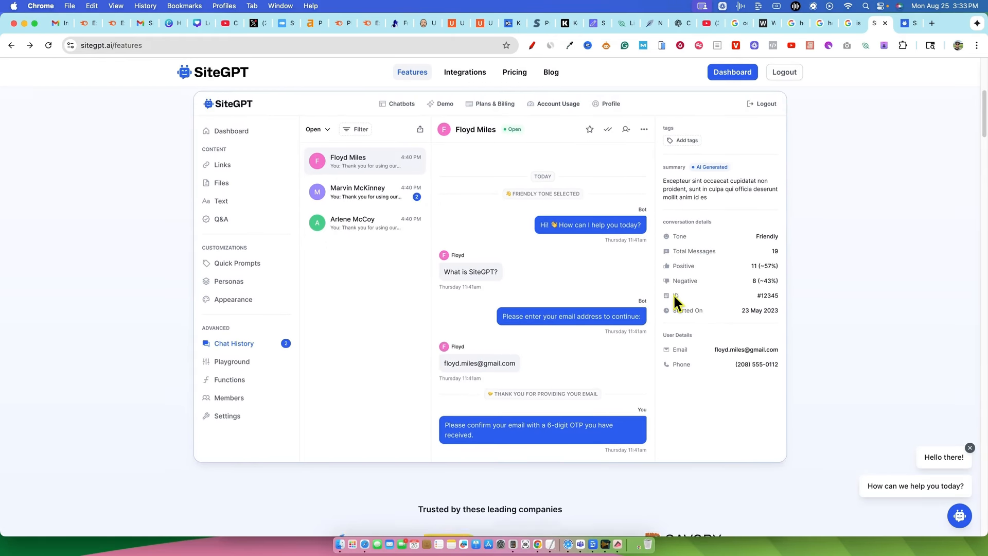
scroll(393, 274, "down", 6)
scroll(526, 342, "down", 2)
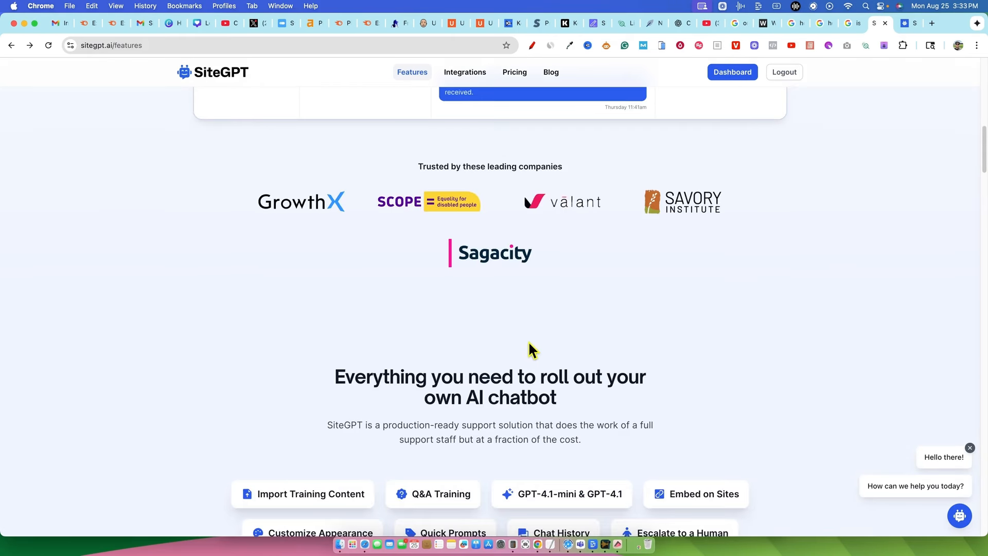
left_click_drag(409, 141, 669, 284)
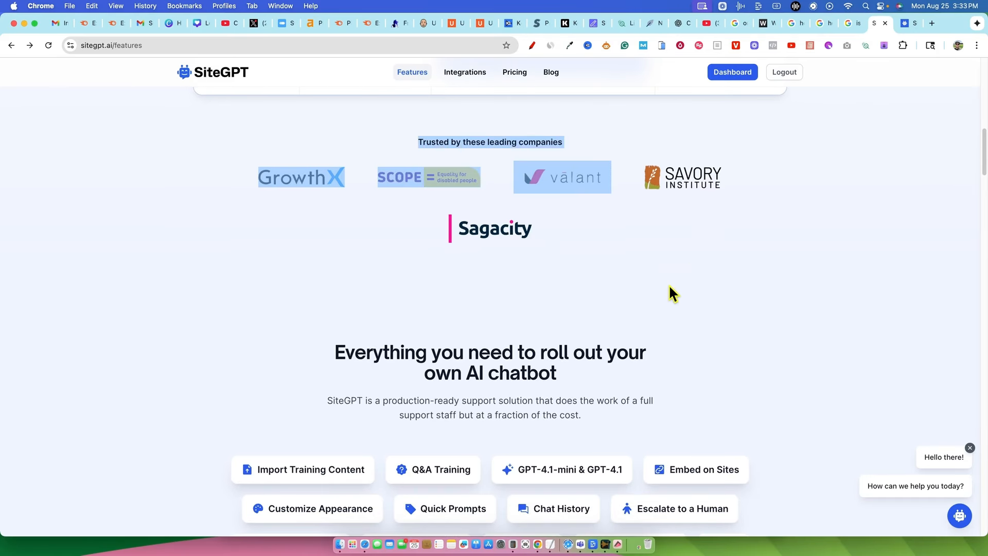
left_click(675, 298)
scroll(675, 303, "down", 3)
scroll(664, 309, "down", 1)
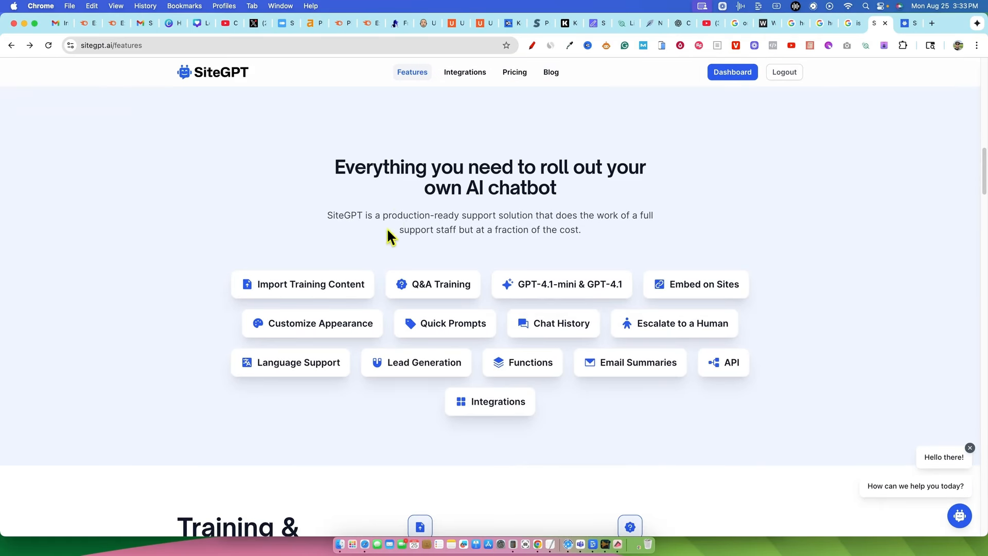
left_click_drag(345, 166, 641, 240)
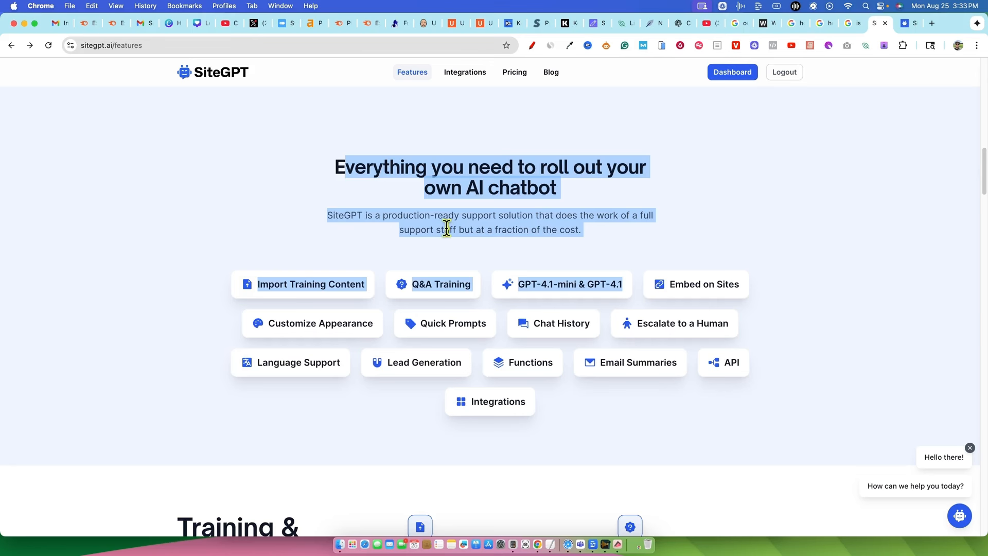
left_click_drag(441, 228, 605, 237)
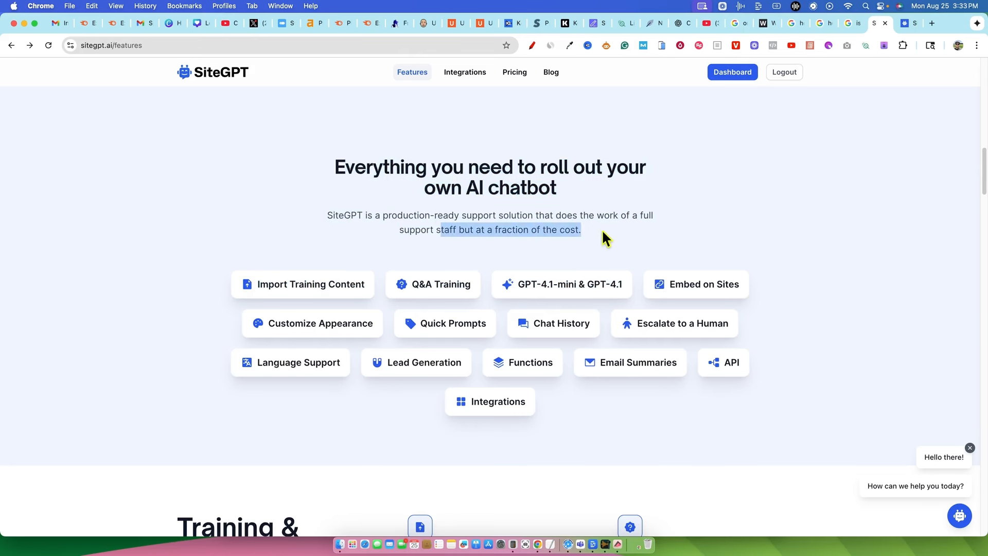
left_click(670, 242)
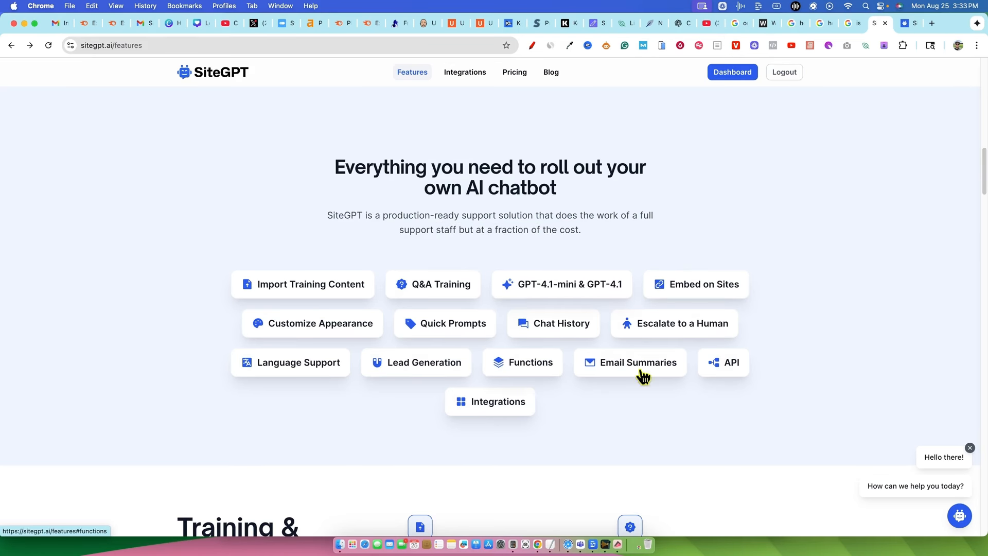
scroll(284, 367, "down", 3)
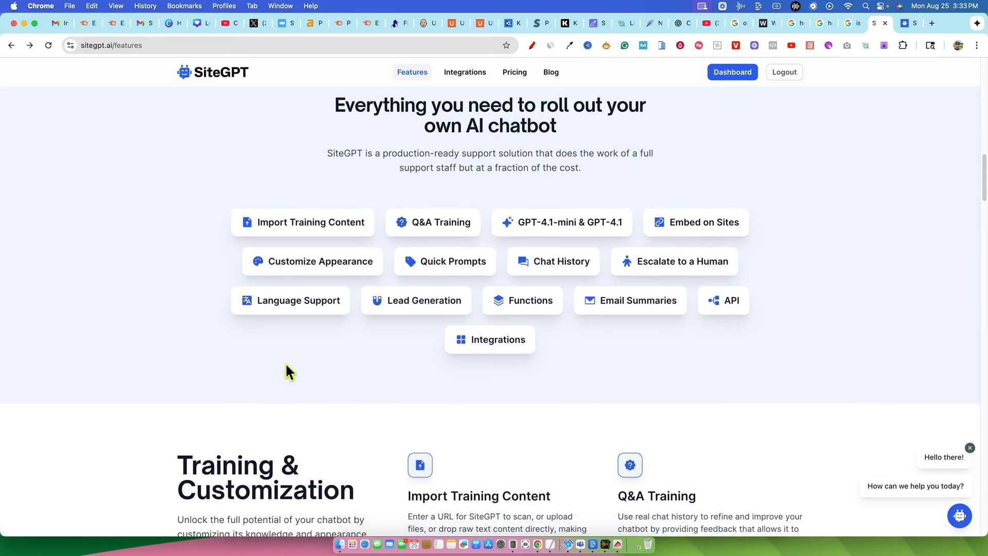
Step: Ask the live demo chatbot on the features page "what is your current pricing"
scroll(286, 362, "down", 15)
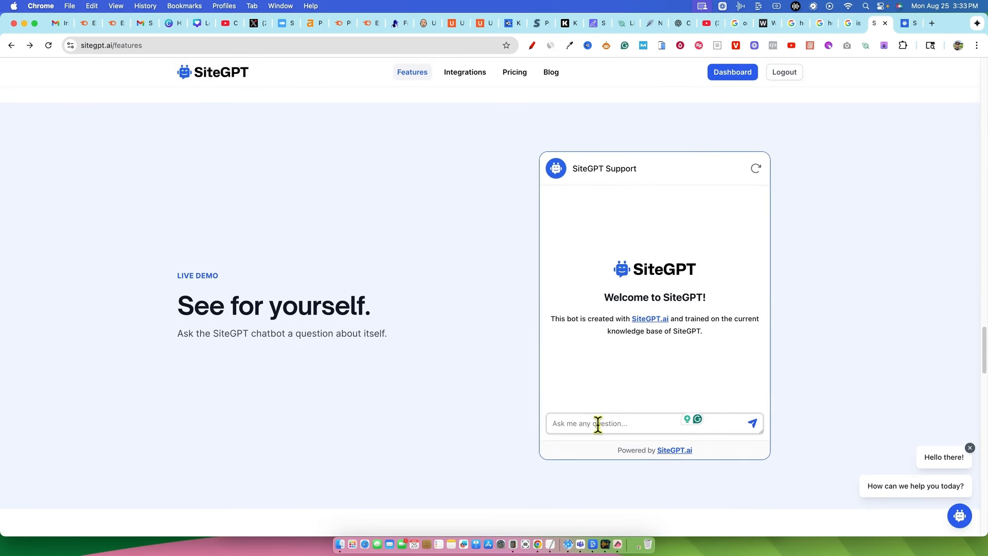
left_click(598, 425)
type("what is y")
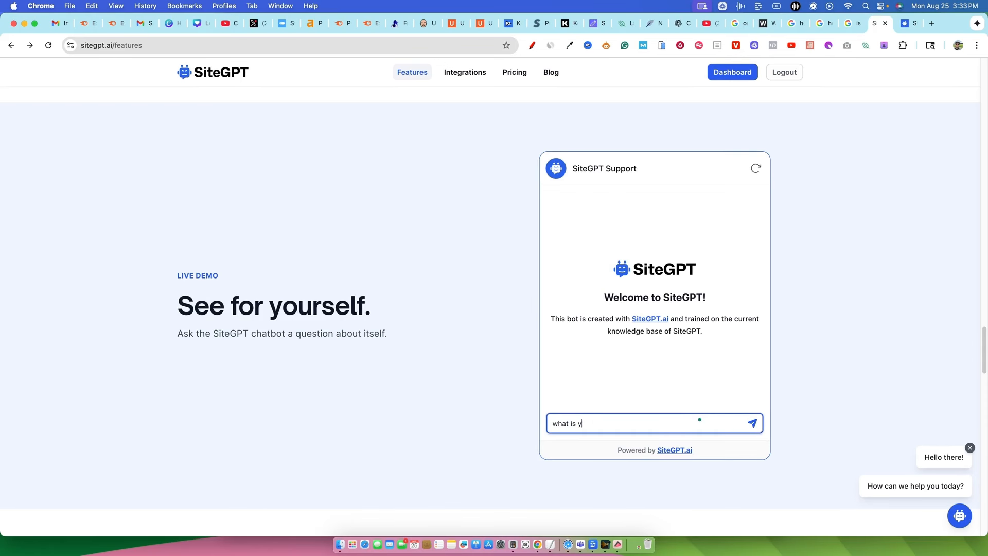
type("our current pricing")
key("Return")
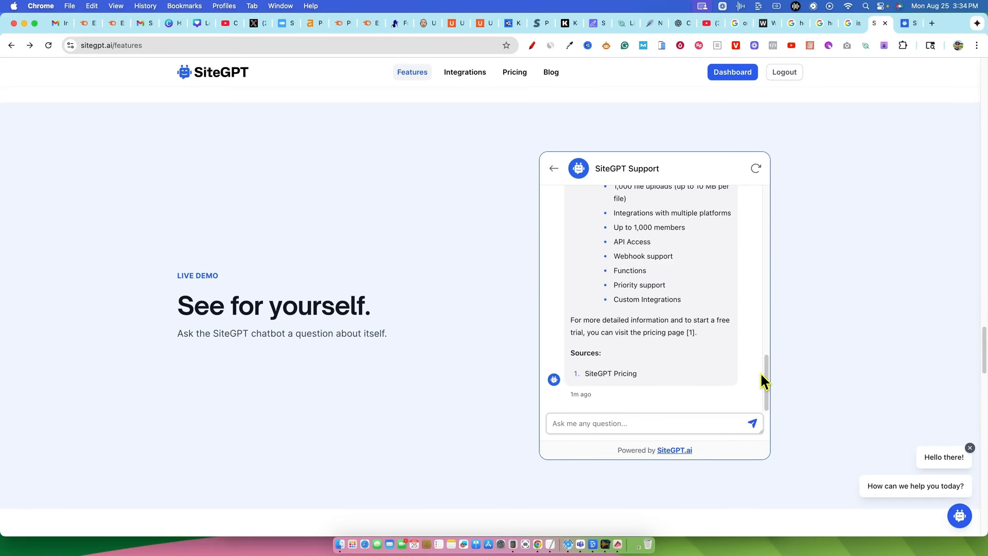
Step: Read through the demo chatbot's pricing reply, including what the Scale Plan includes
left_click_drag(761, 372, 757, 237)
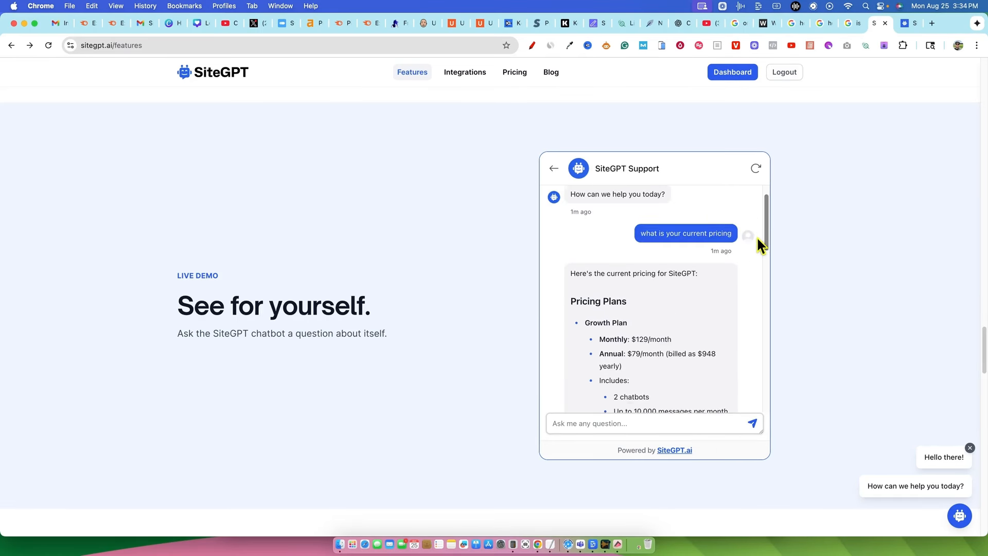
scroll(757, 240, "down", 3)
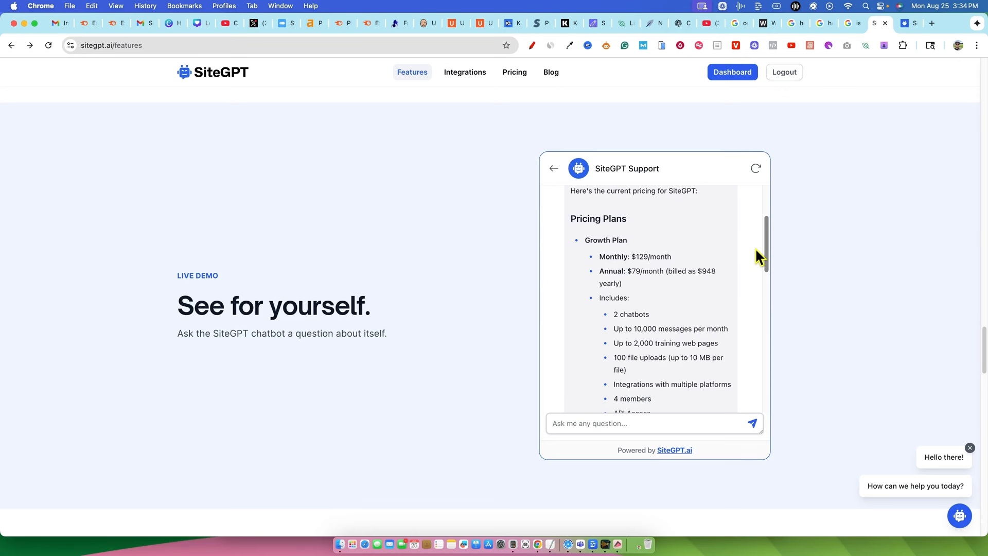
left_click_drag(756, 249, 756, 316)
left_click_drag(633, 298, 710, 379)
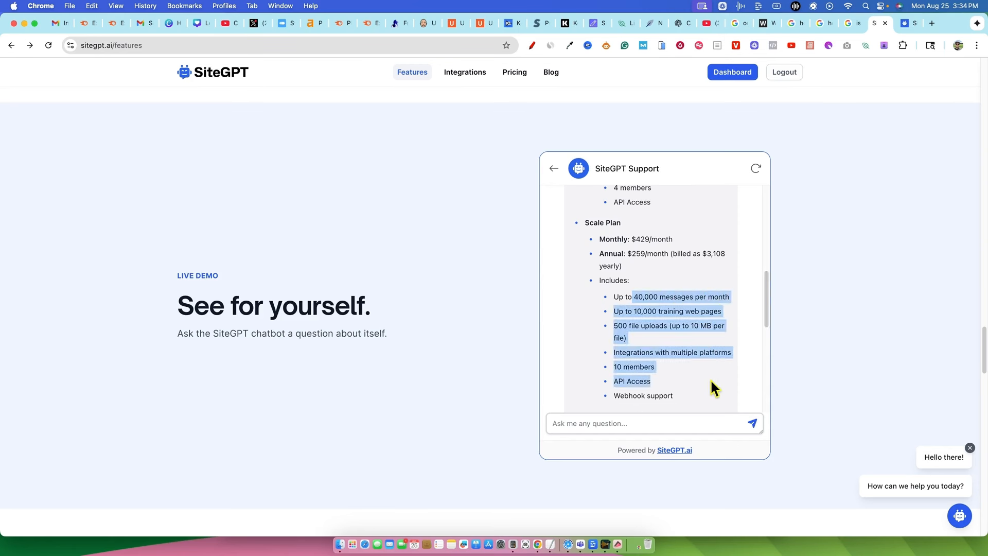
scroll(703, 366, "down", 7)
Step: Ask the demo chatbot "what is your lowest price plan" and read the costs in its reply
left_click(633, 423)
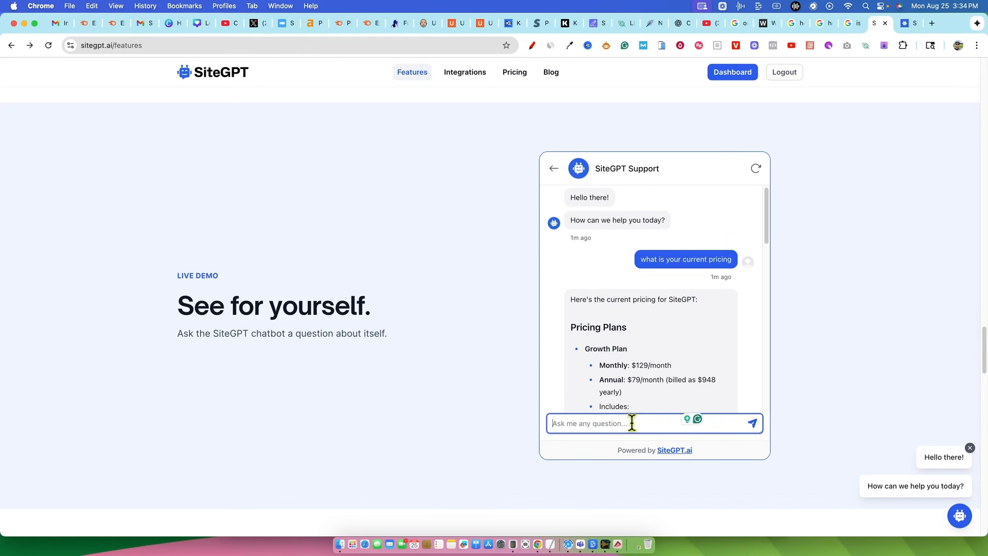
type("what is your lowest price plan")
key("Return")
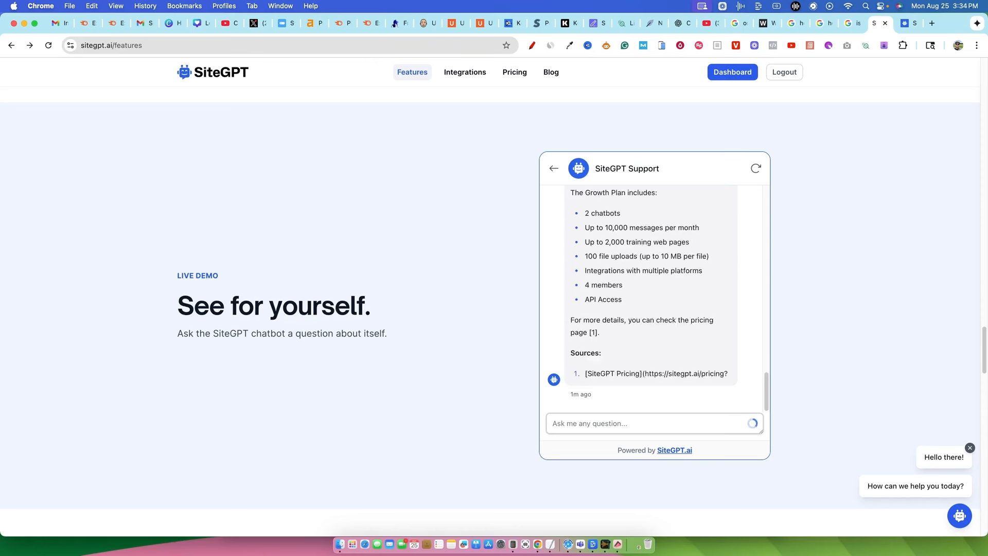
left_click_drag(585, 355, 707, 388)
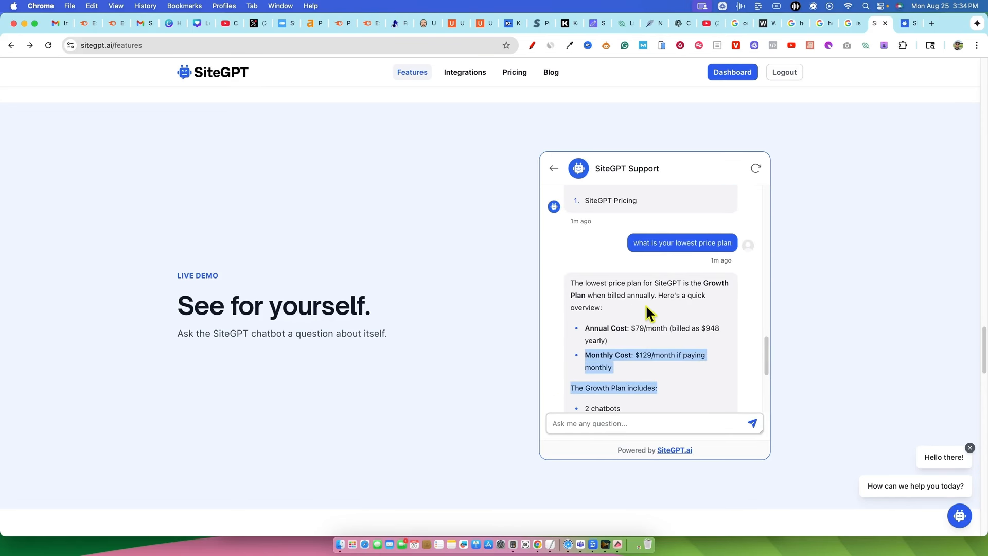
Step: Open the pricing page and examine the monthly plans, especially the message and file upload limits of the Starter plan
scroll(646, 308, "down", 10)
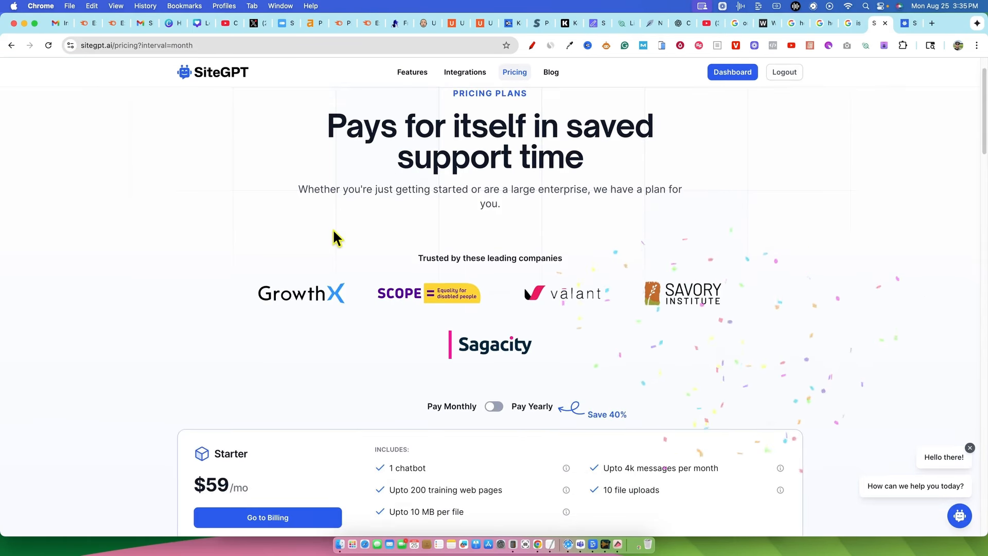
scroll(334, 231, "down", 1)
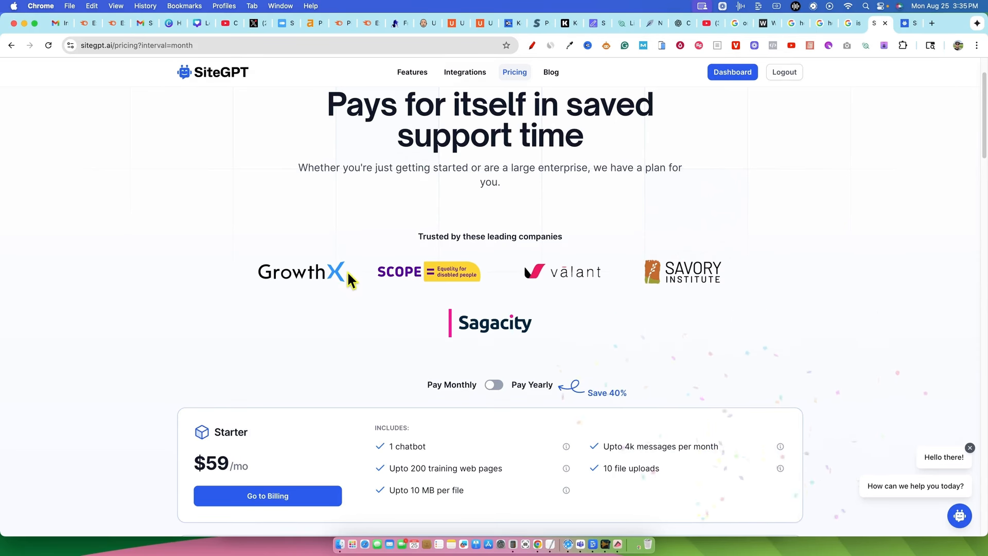
scroll(346, 270, "down", 6)
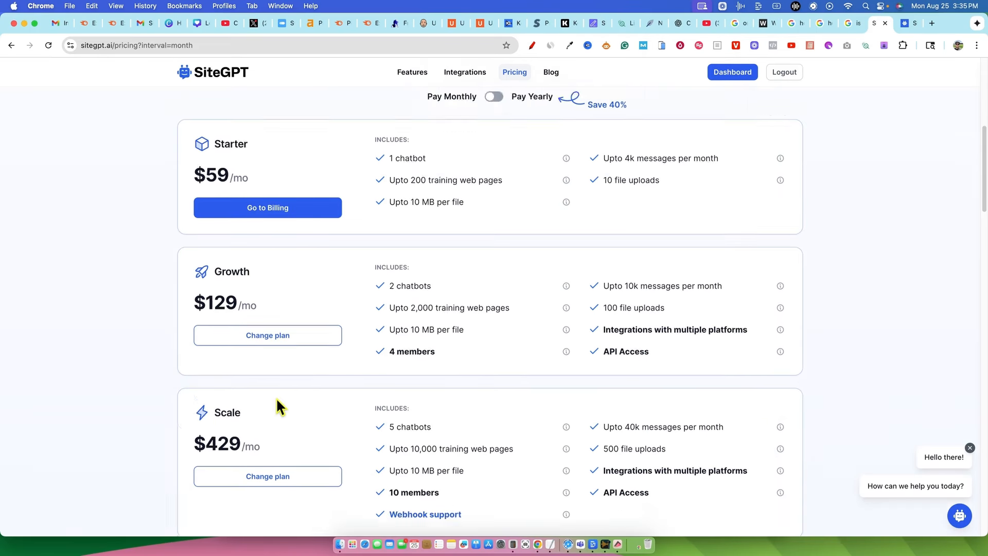
scroll(314, 387, "up", 2)
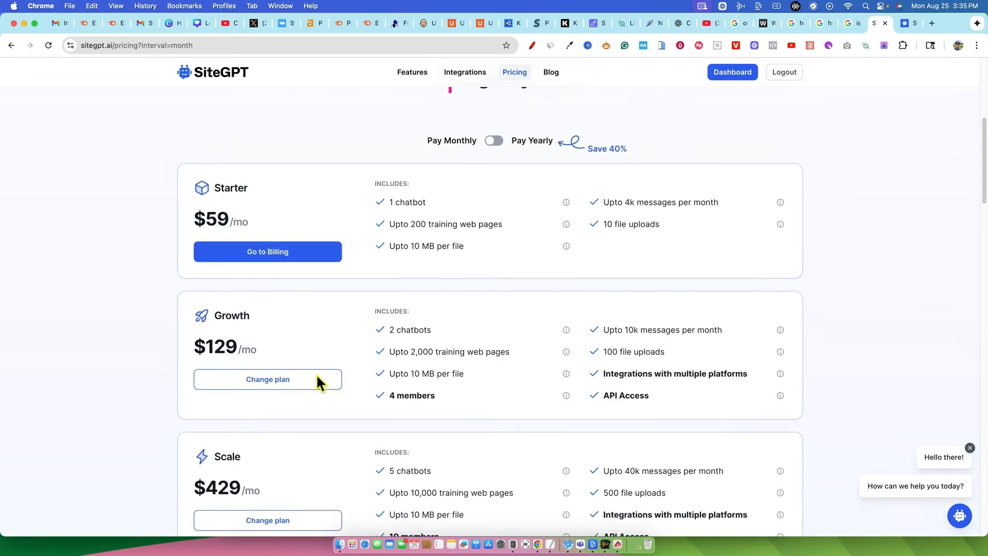
scroll(316, 373, "up", 1)
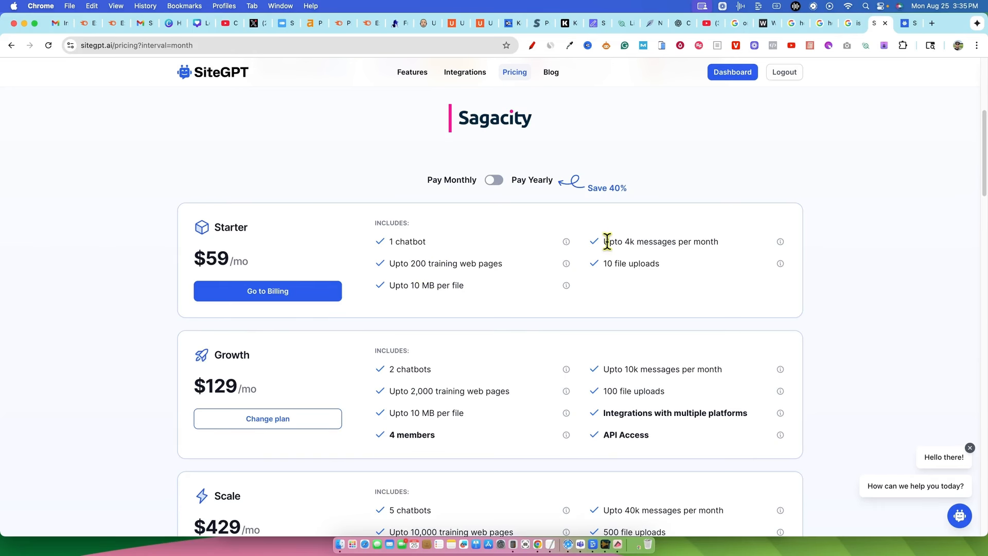
left_click_drag(600, 242, 733, 247)
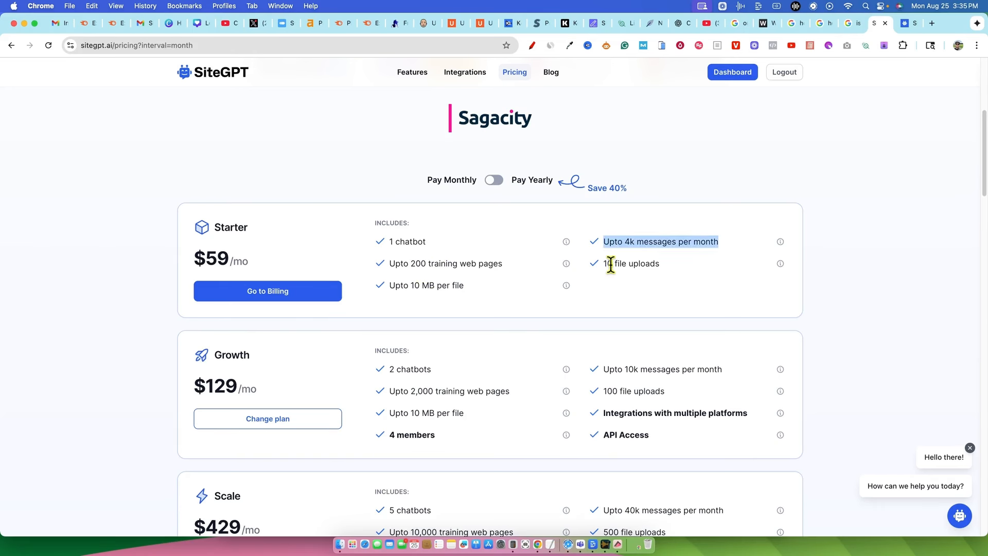
left_click_drag(611, 263, 656, 263)
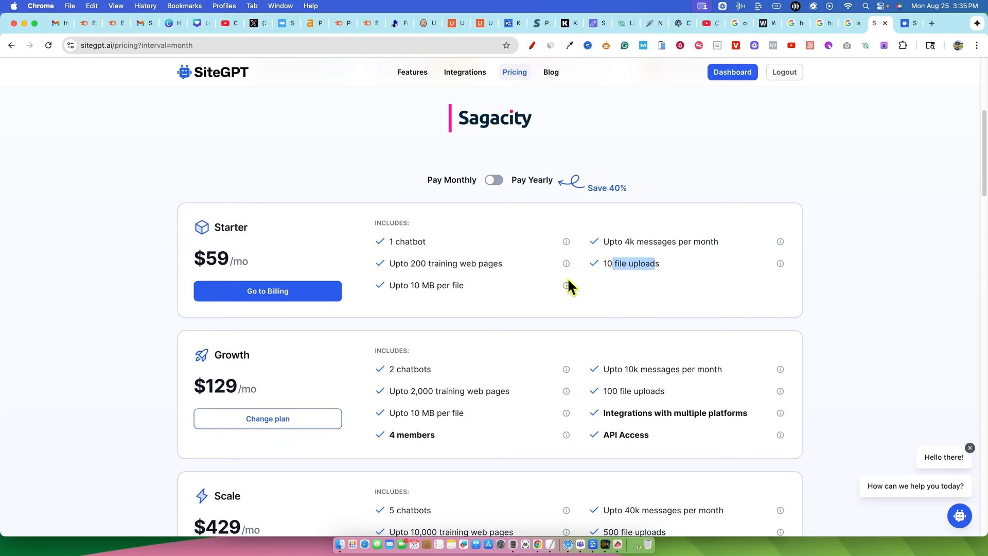
mouse_move(568, 285)
left_click_drag(206, 227, 748, 301)
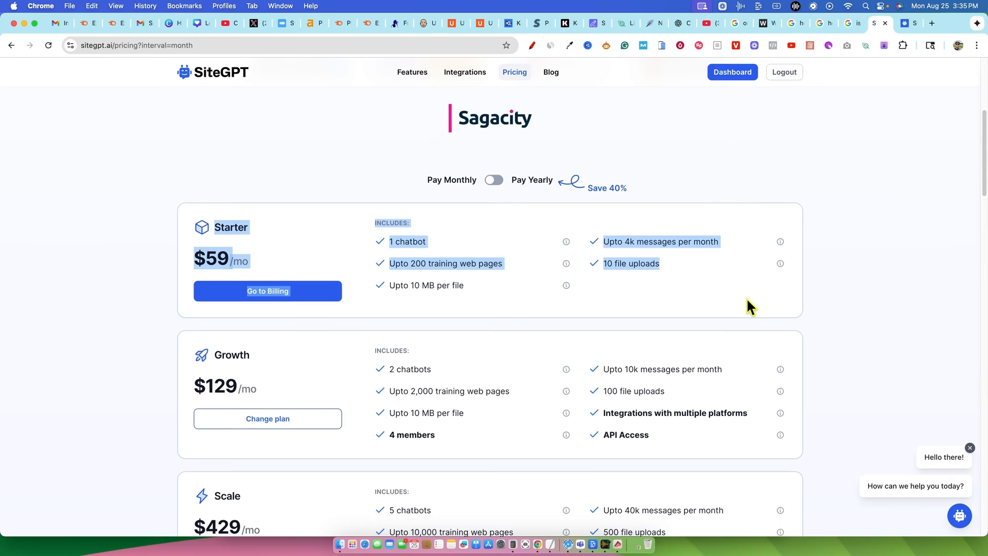
left_click(747, 302)
scroll(839, 232, "up", 5)
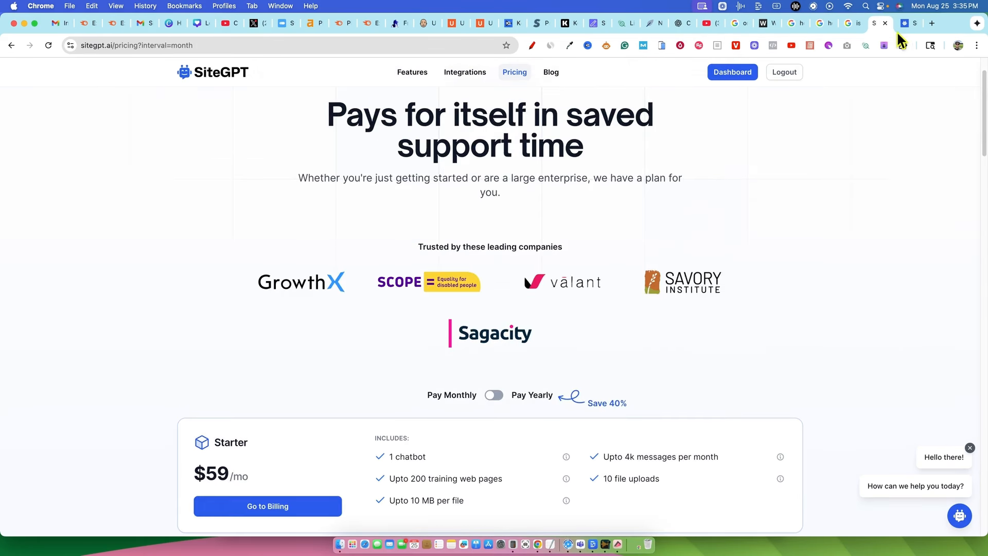
Step: Switch to the SiteGPT dashboard and start creating a new chatbot
left_click(551, 47)
left_click(905, 24)
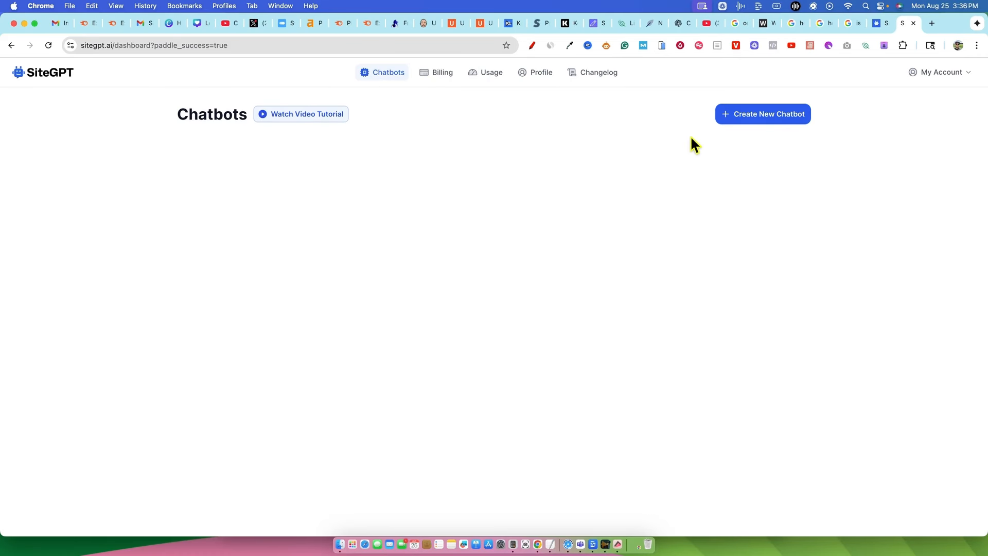
left_click(755, 120)
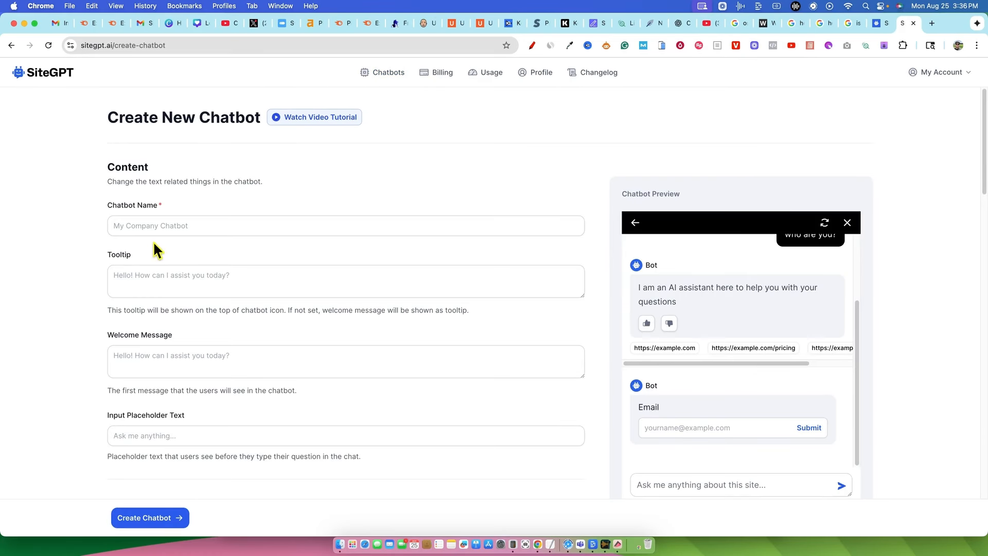
Step: Name the new chatbot LearnWire
left_click(161, 226)
type("Lea")
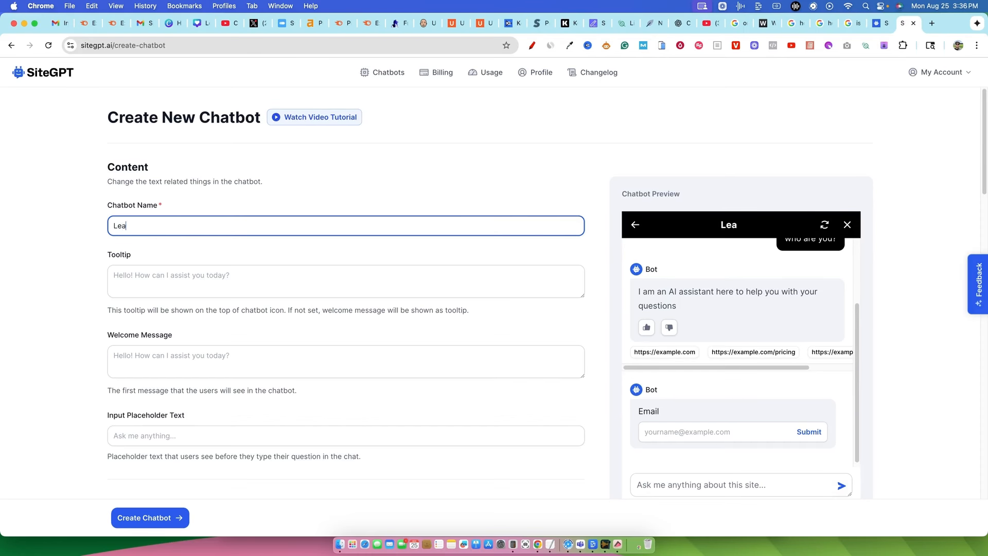
type("rnWire")
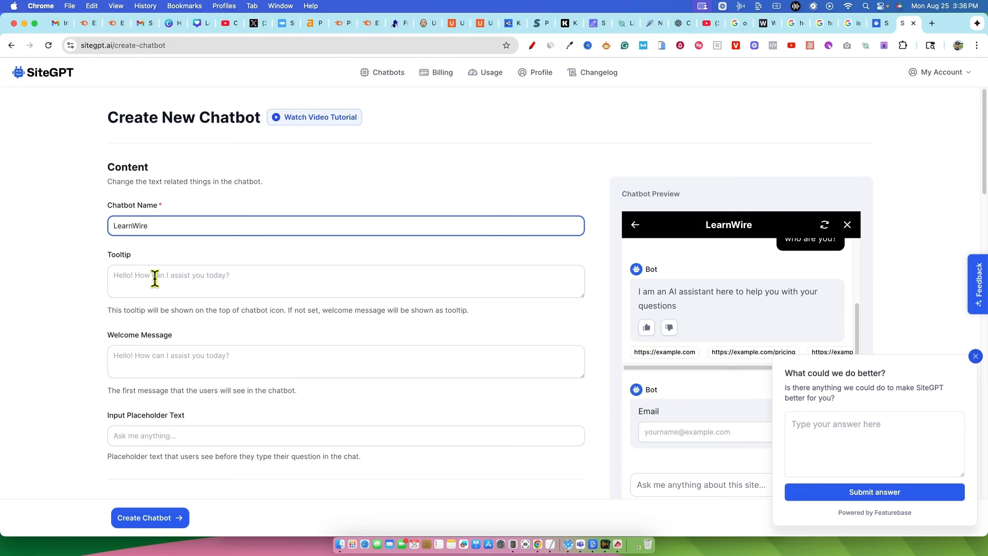
Step: Set the chatbot's tooltip to "Welcome LearnWire, have a look around, let me know if you have any questions."
left_click(155, 279)
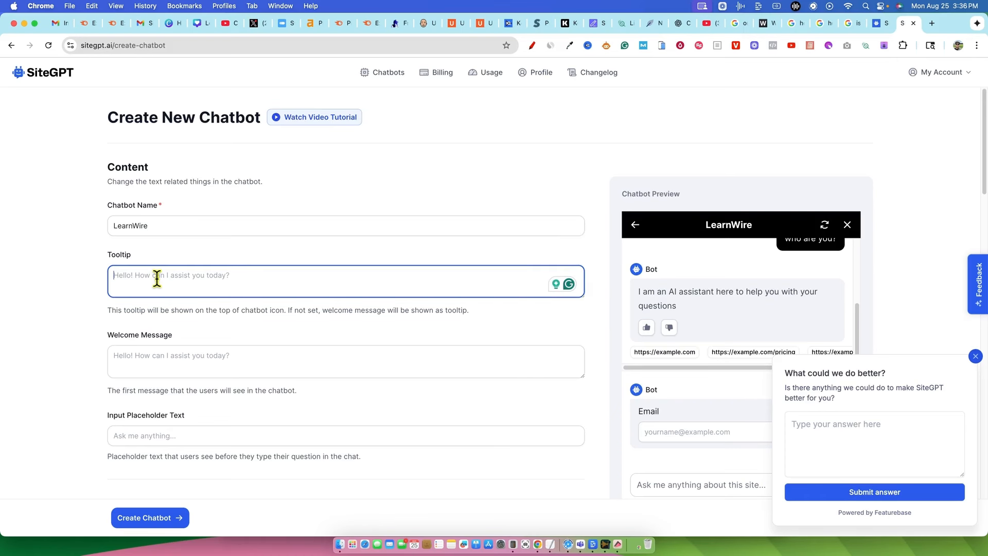
type("Welcome LearnWire, have a loo")
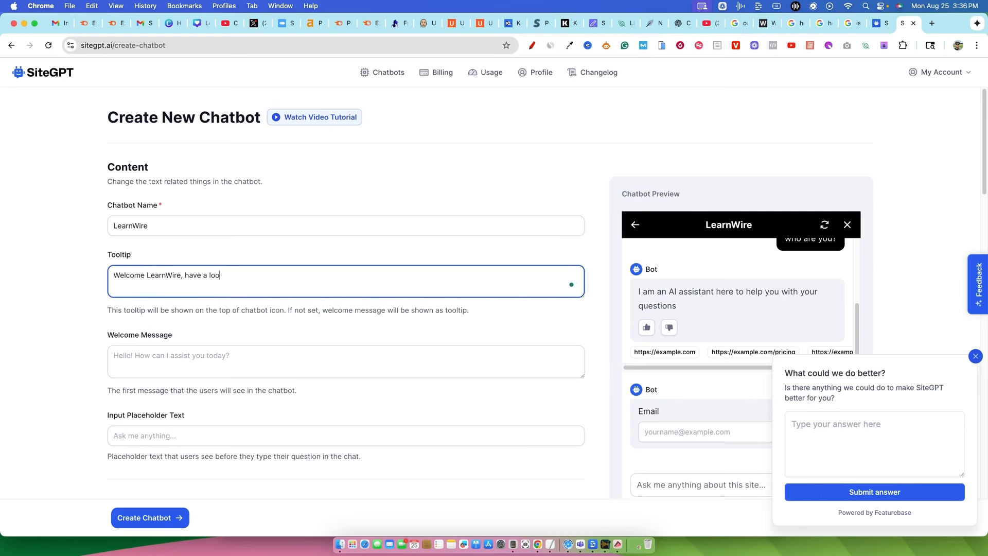
type("k around, let me know if you have any questions.")
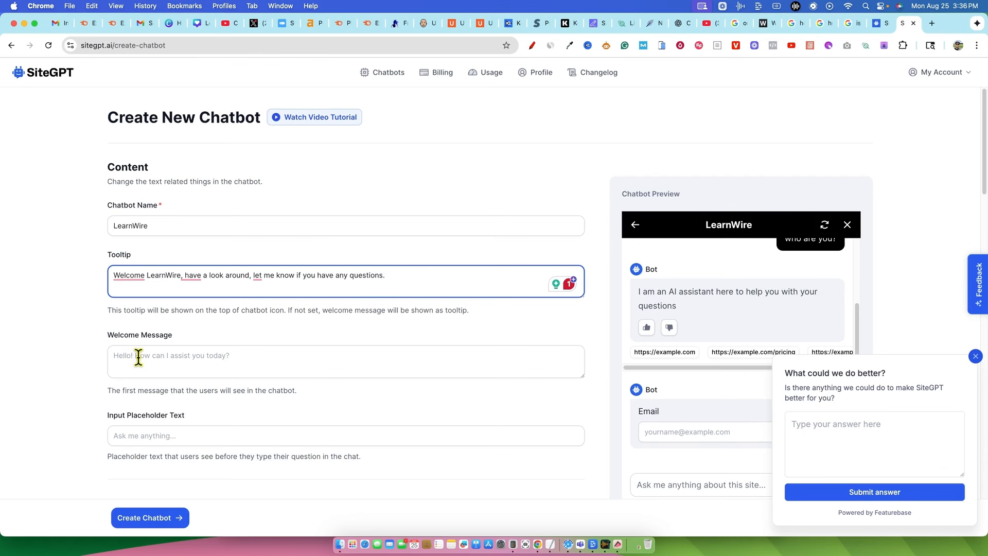
Step: Set the chatbot's welcome message to "Hello! How can I help you today?"
left_click(154, 360)
type("H")
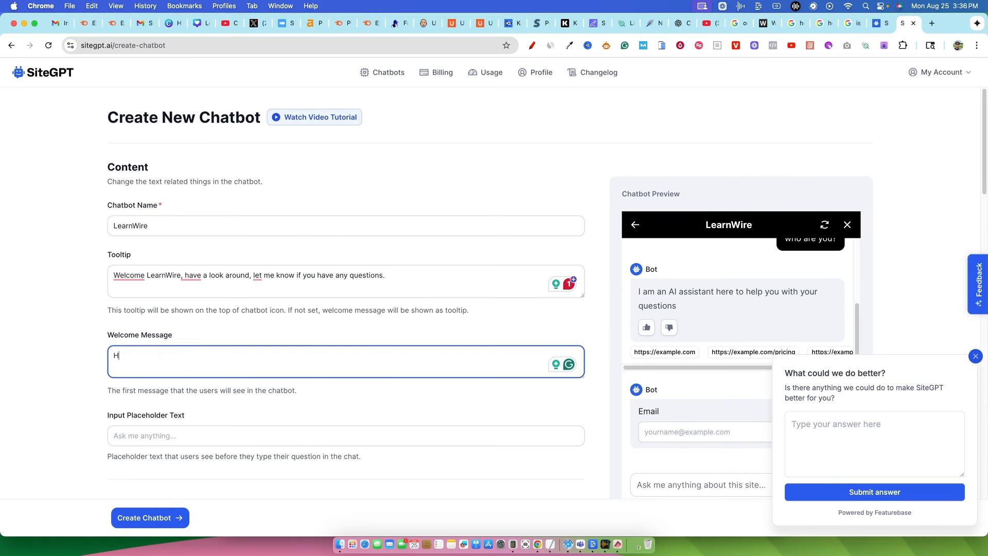
type("ello! How can I help you")
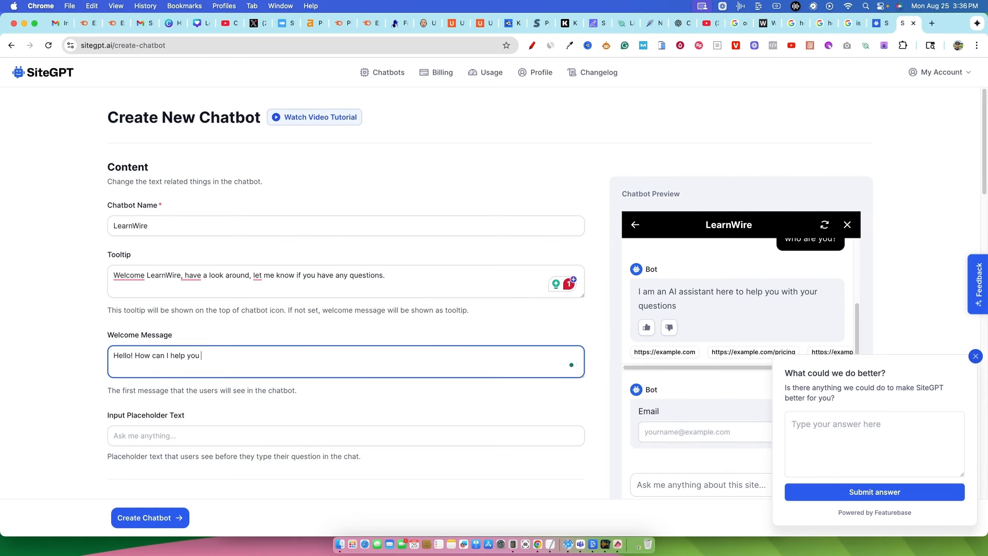
type(" today?")
Step: Set the chat interface's primary color to #36604c and its text color to #ffffff
scroll(283, 435, "down", 5)
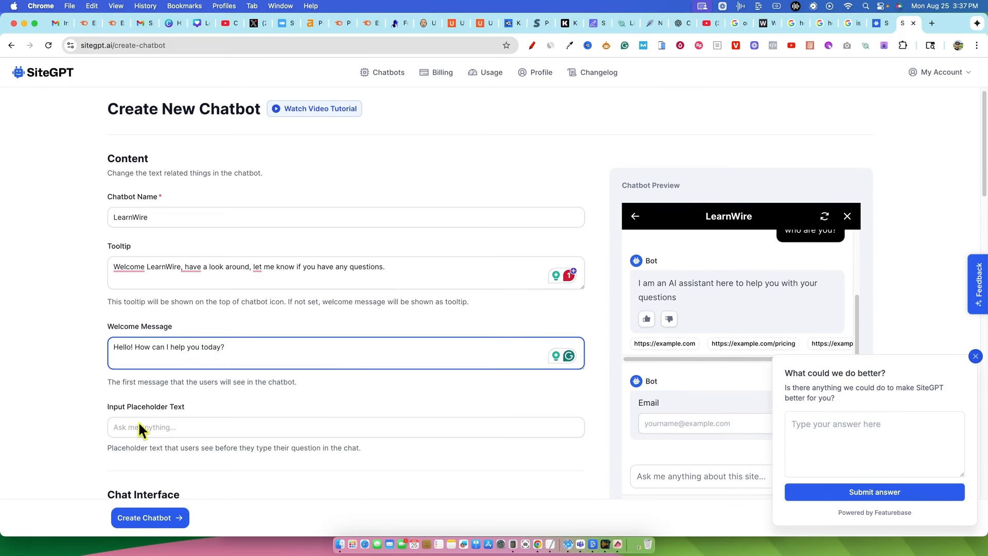
scroll(278, 437, "down", 4)
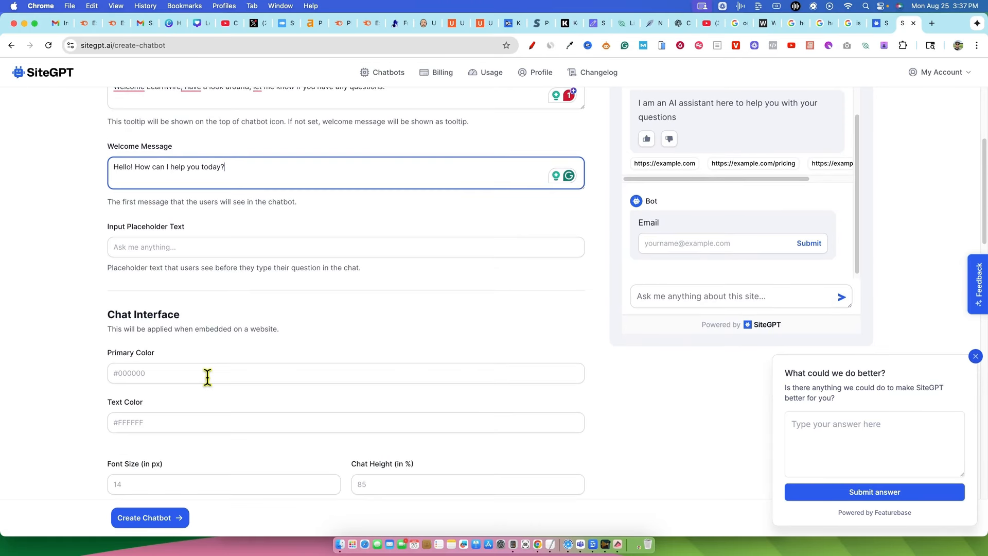
left_click(132, 349)
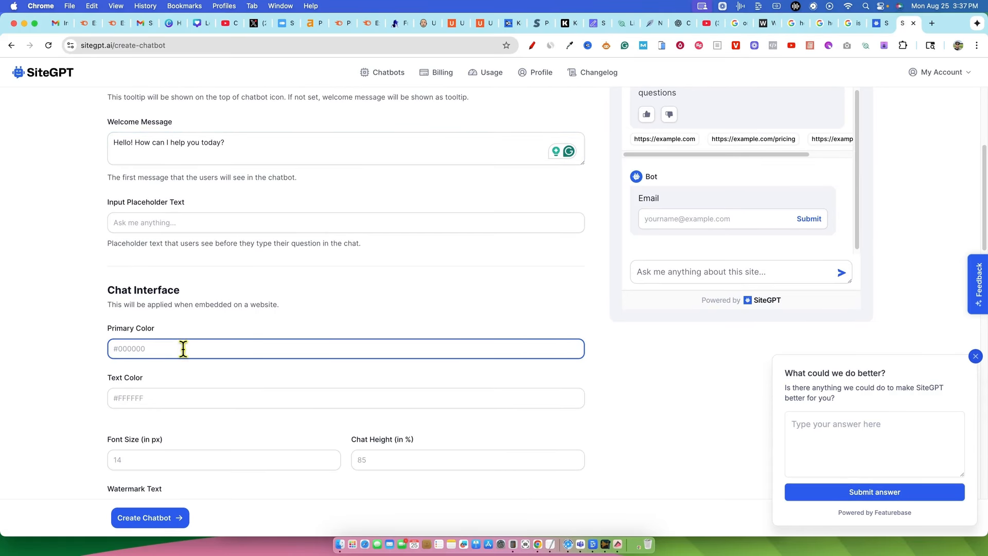
left_click(570, 45)
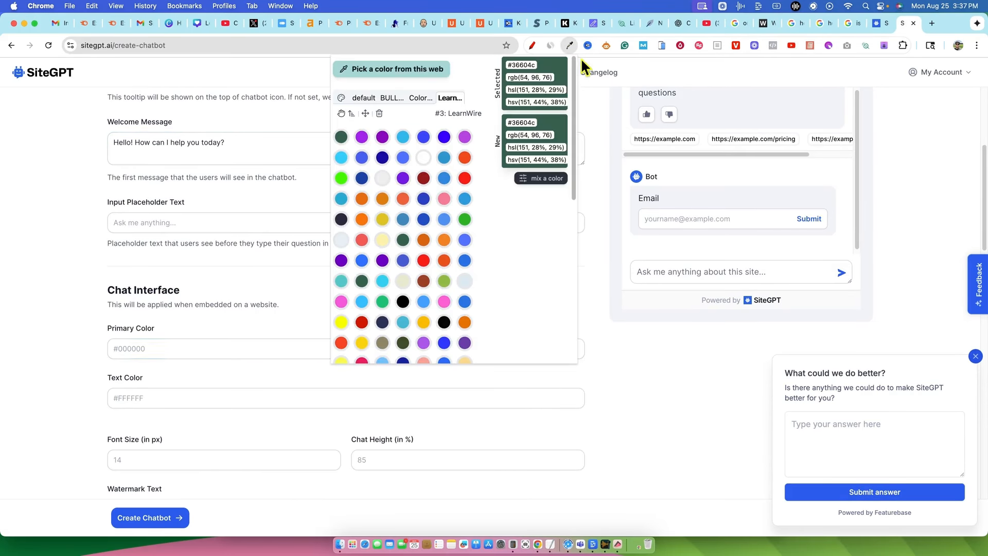
left_click(195, 347)
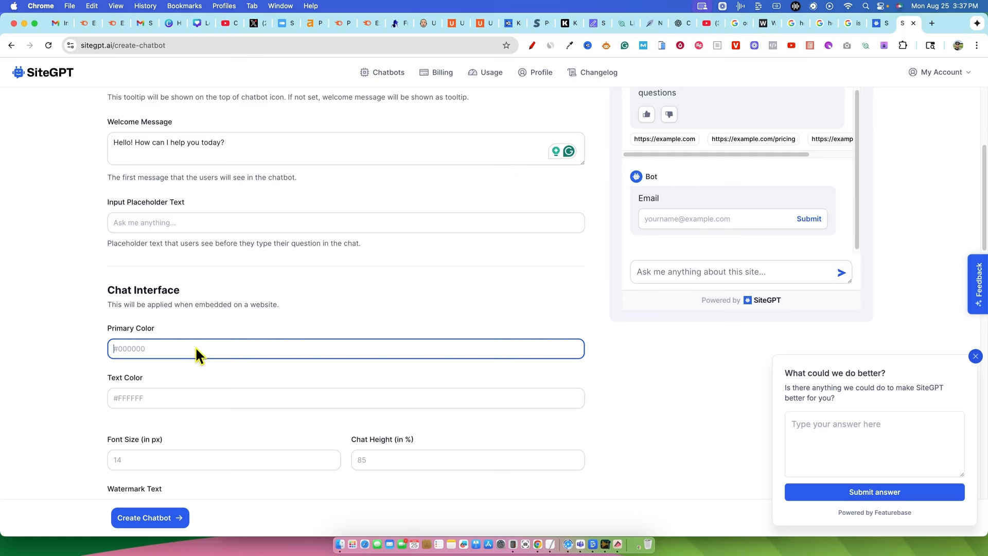
type("#36604c")
left_click(176, 397)
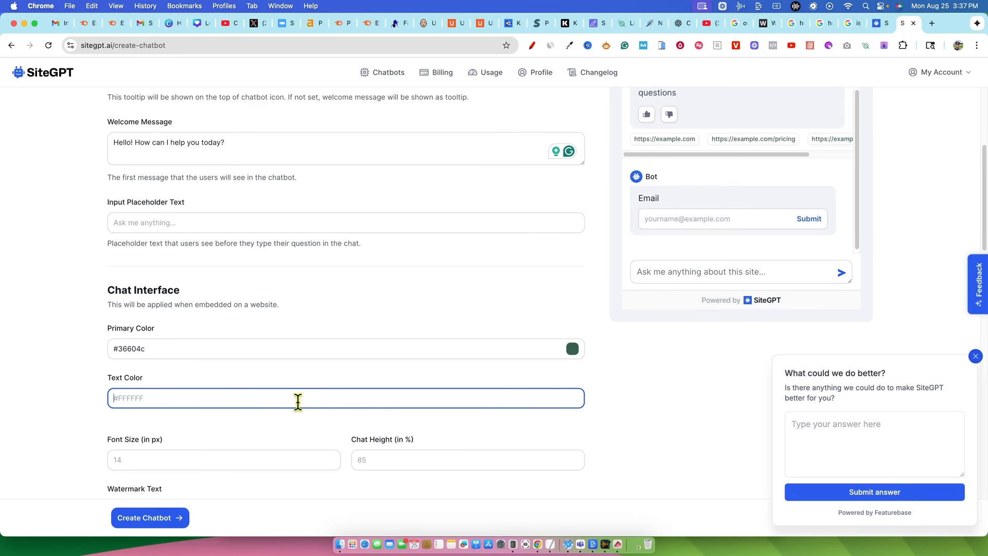
type("#ffffff")
left_click(249, 444)
Step: Examine the remaining chat interface settings, including watermark, hide options, RTL mode and the choices for opening the chat window automatically on desktop
scroll(193, 464, "down", 1)
scroll(194, 466, "down", 1)
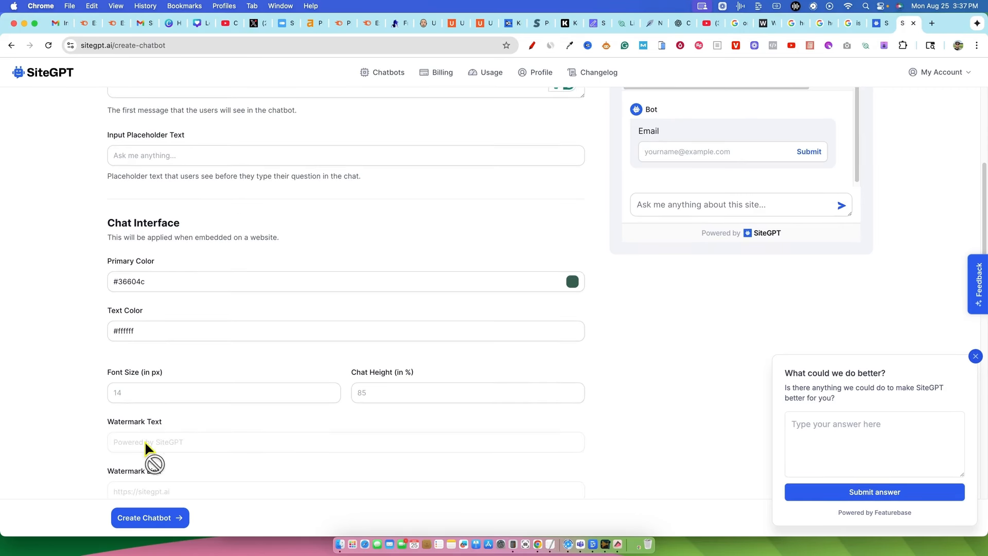
scroll(240, 453, "down", 1)
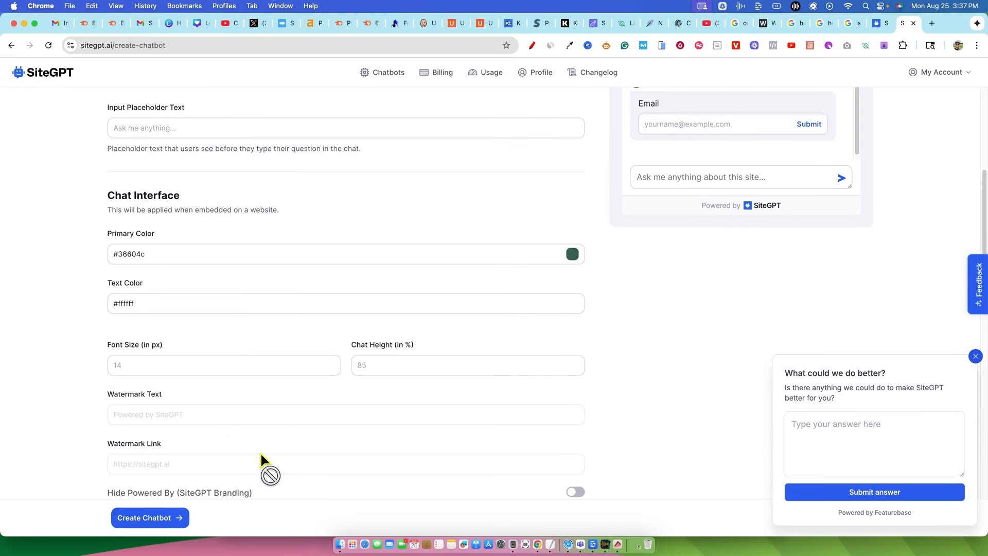
scroll(471, 397, "down", 3)
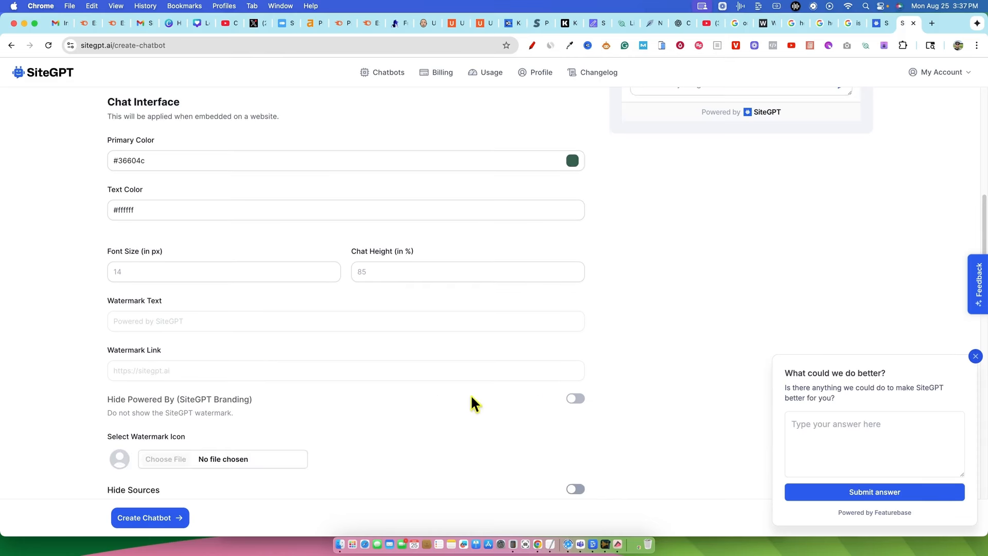
scroll(236, 375, "down", 3)
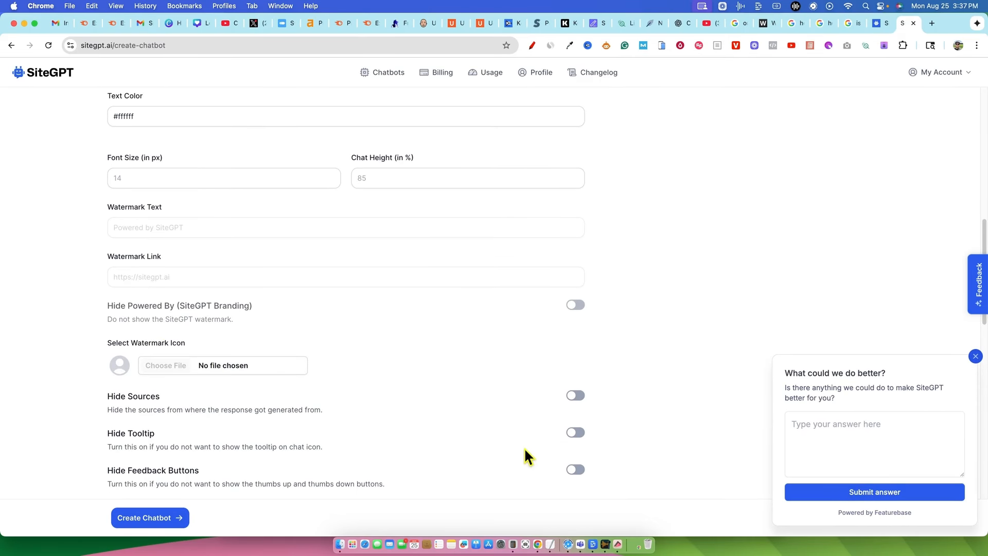
scroll(512, 440, "down", 2)
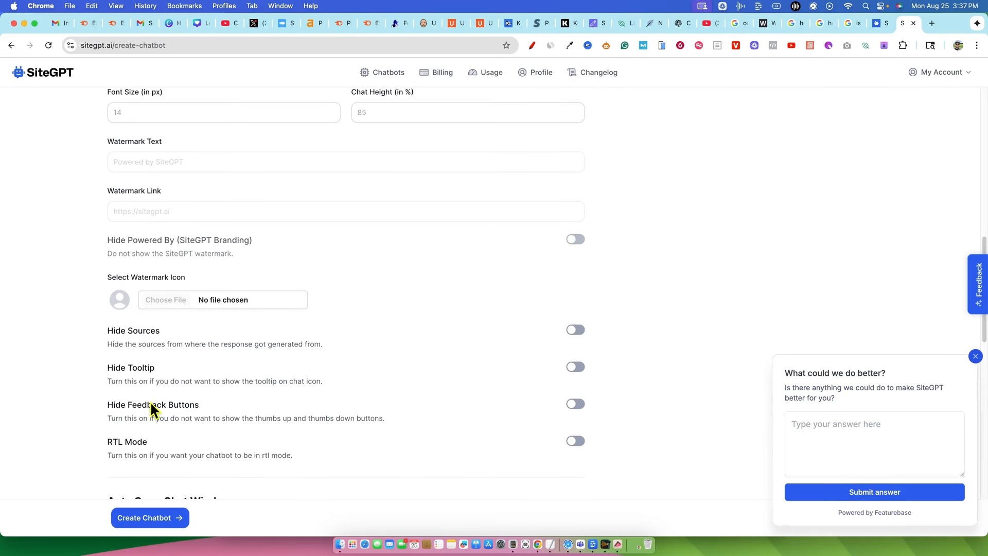
scroll(152, 409, "down", 4)
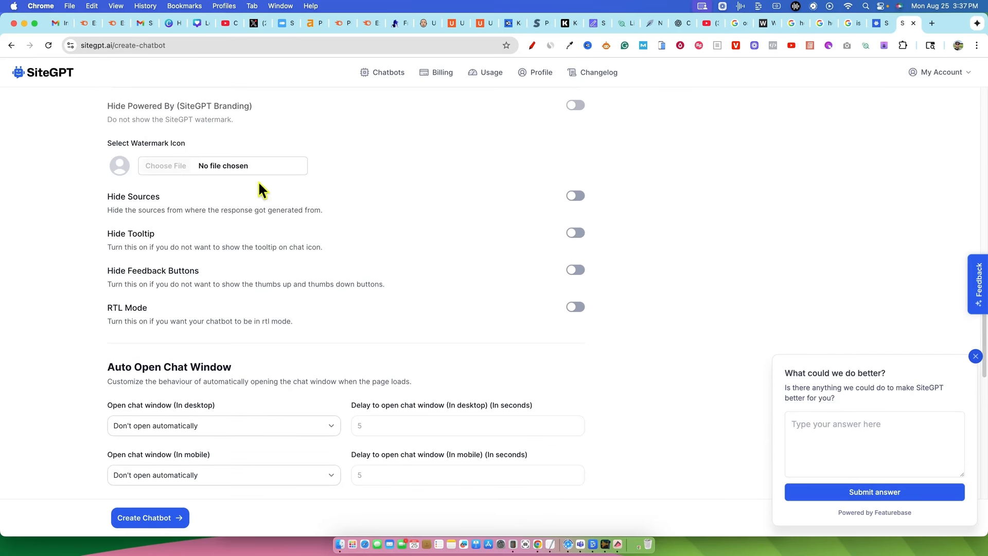
scroll(242, 407, "down", 1)
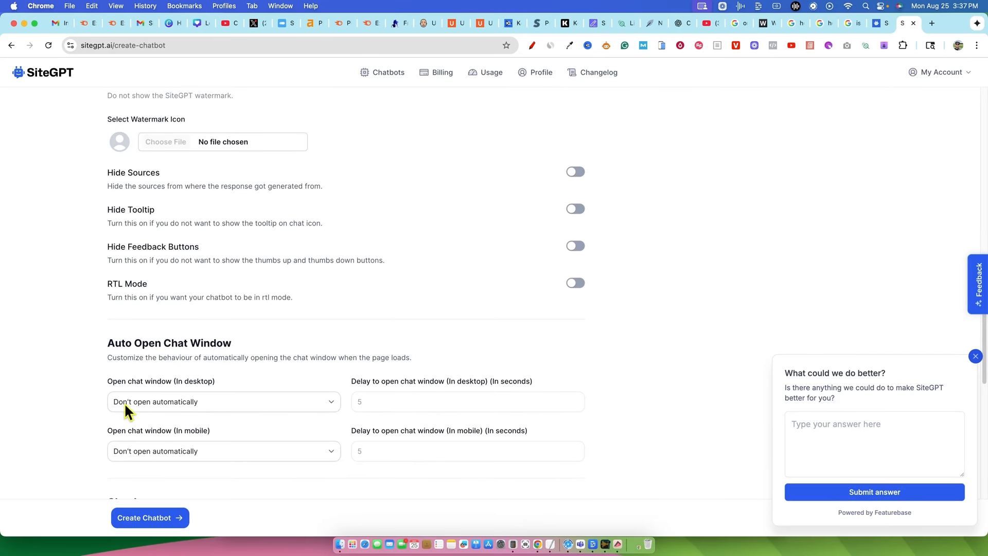
left_click(330, 402)
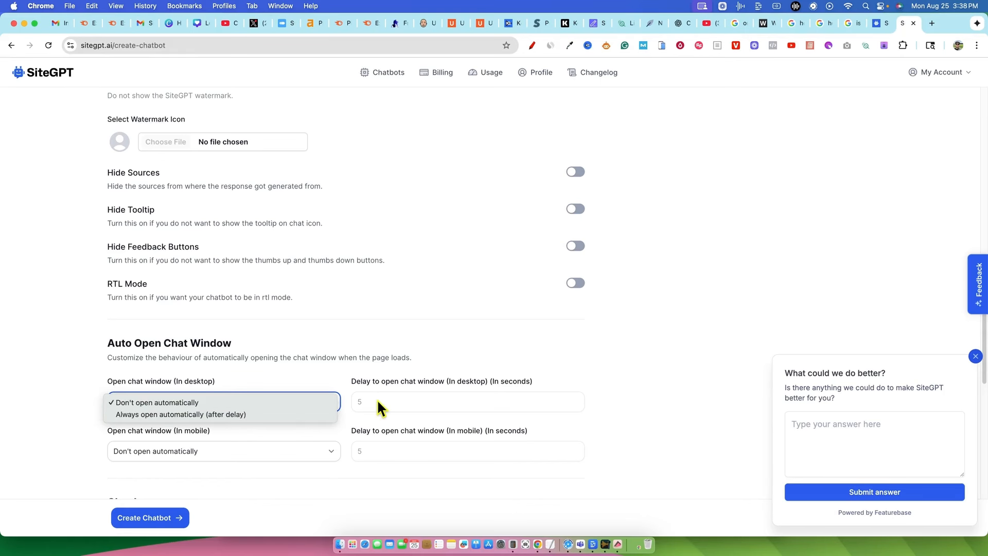
left_click(326, 381)
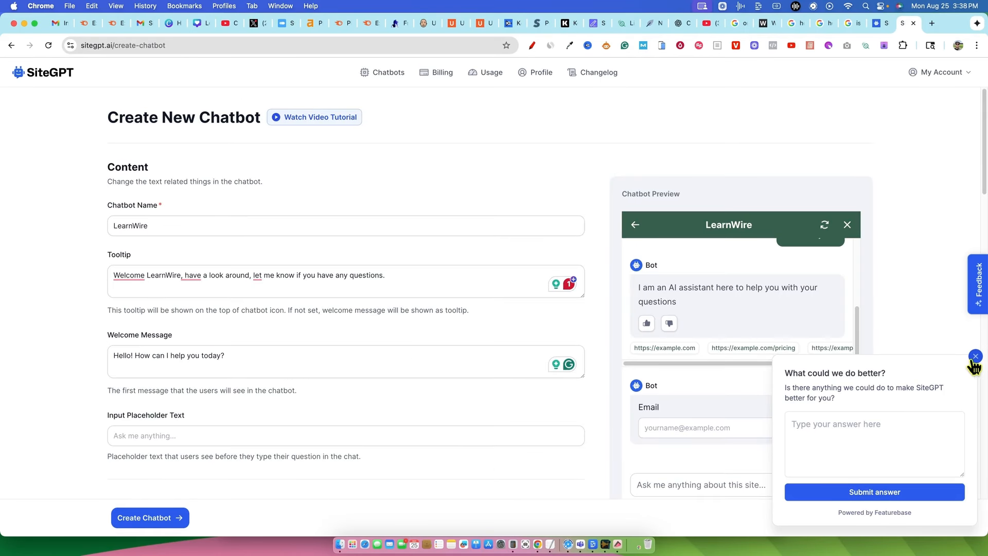
Step: Dismiss the feedback survey and check the new colors and welcome message in the chatbot preview
left_click(974, 359)
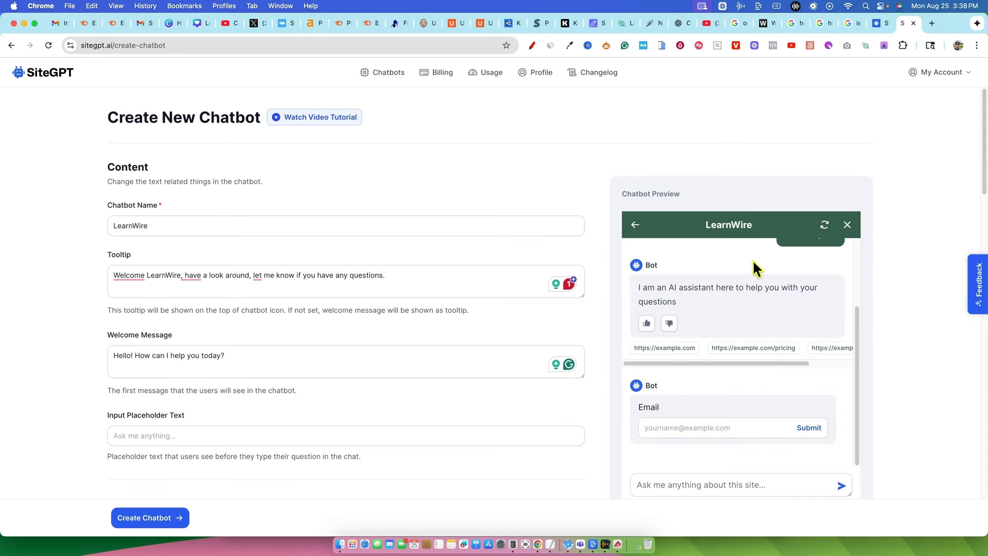
scroll(745, 360, "up", 2)
scroll(732, 360, "up", 2)
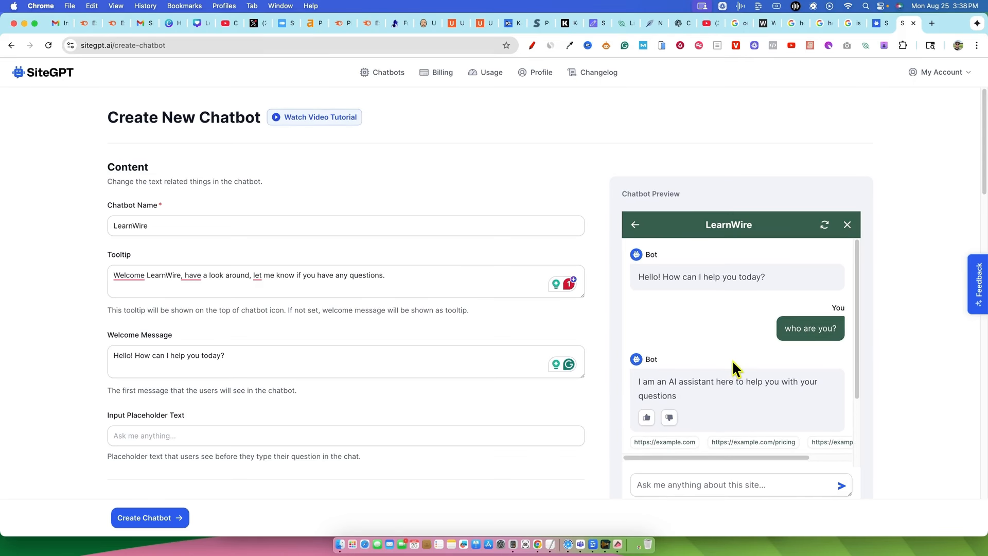
scroll(766, 359, "down", 1)
scroll(766, 359, "up", 1)
Step: Choose the image "learnwire logo 200x200.png" from the Learnwire files as the bot icon
scroll(409, 363, "down", 5)
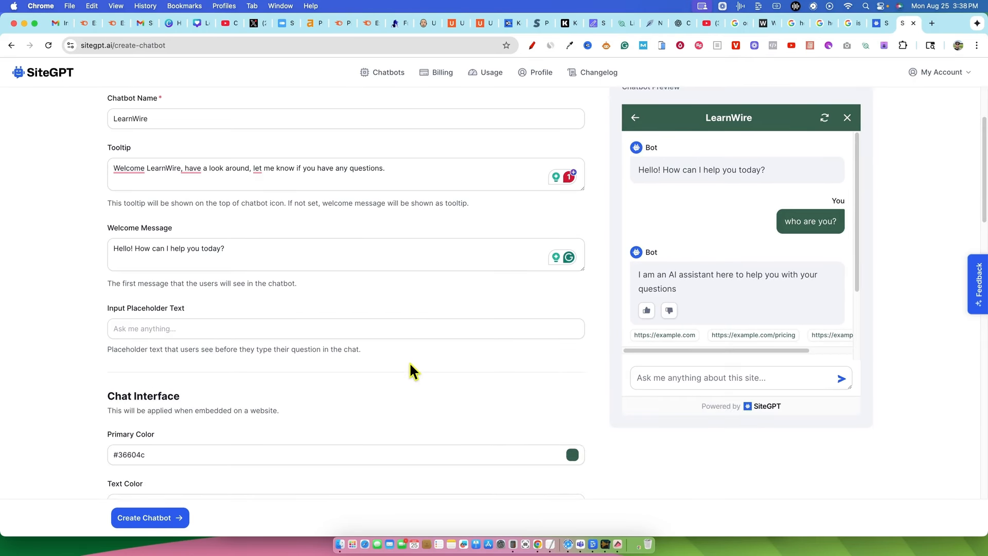
scroll(271, 323, "down", 10)
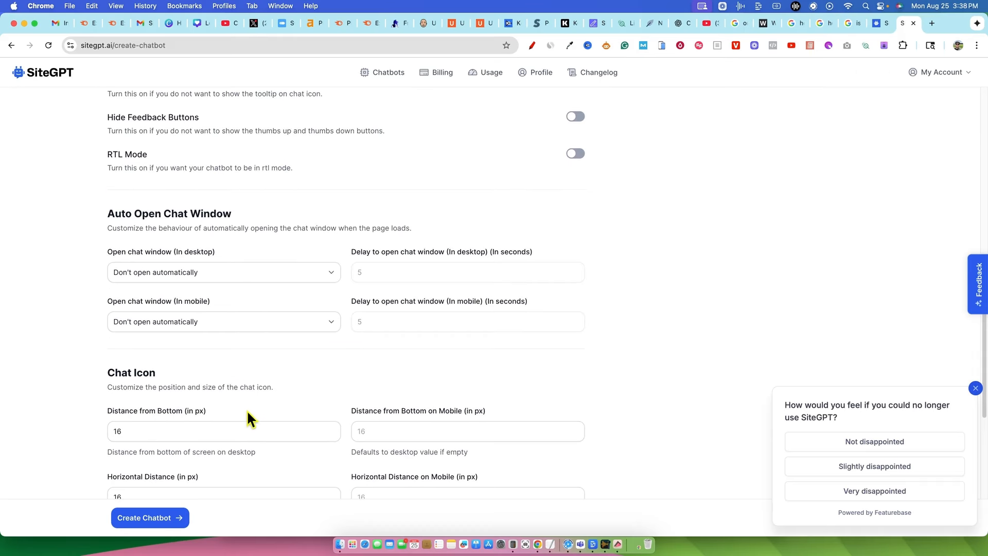
scroll(242, 411, "down", 3)
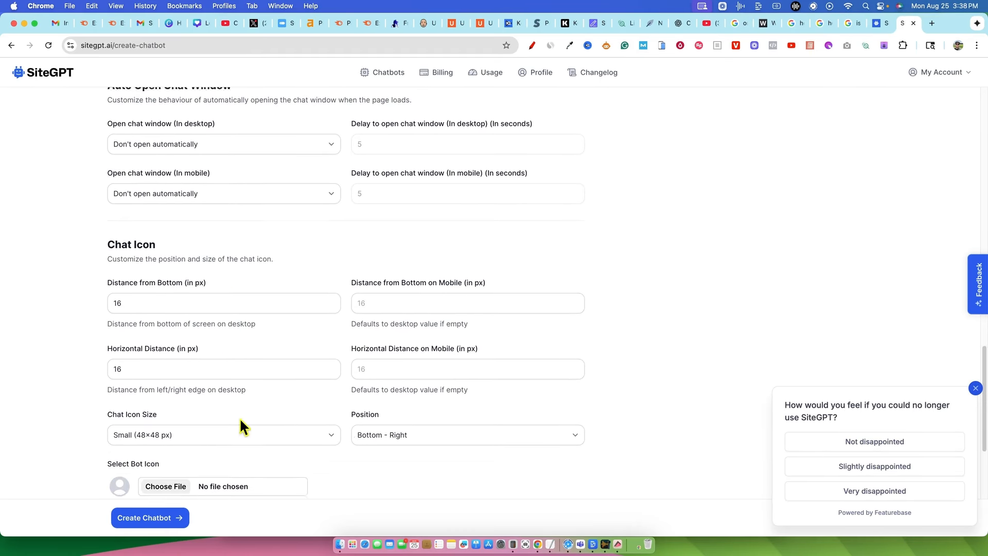
scroll(240, 418, "down", 3)
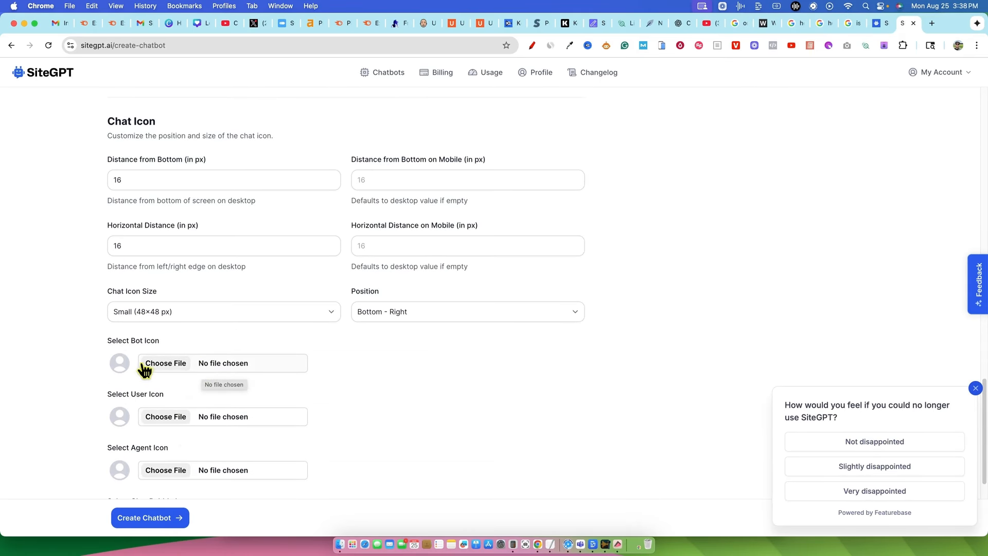
left_click(173, 363)
left_click(373, 243)
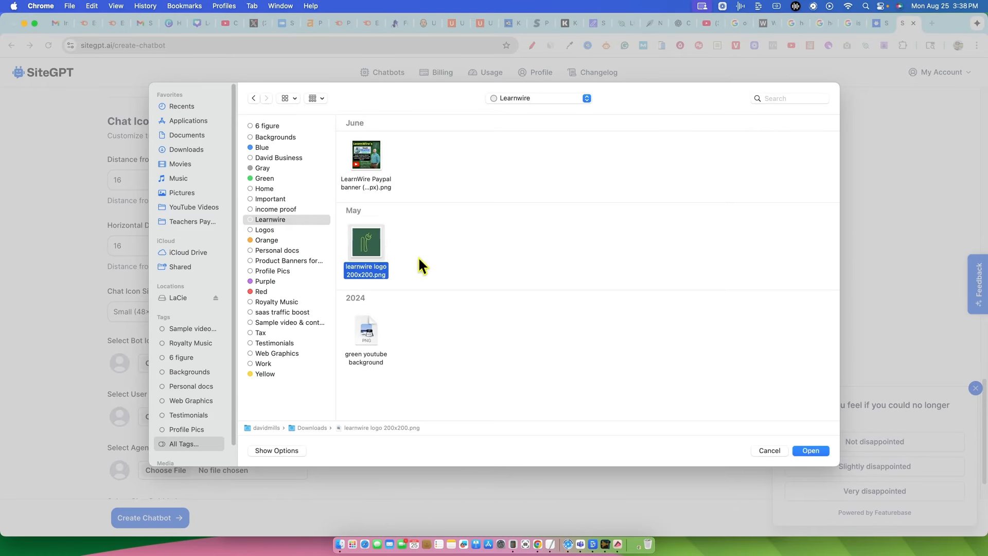
left_click(804, 450)
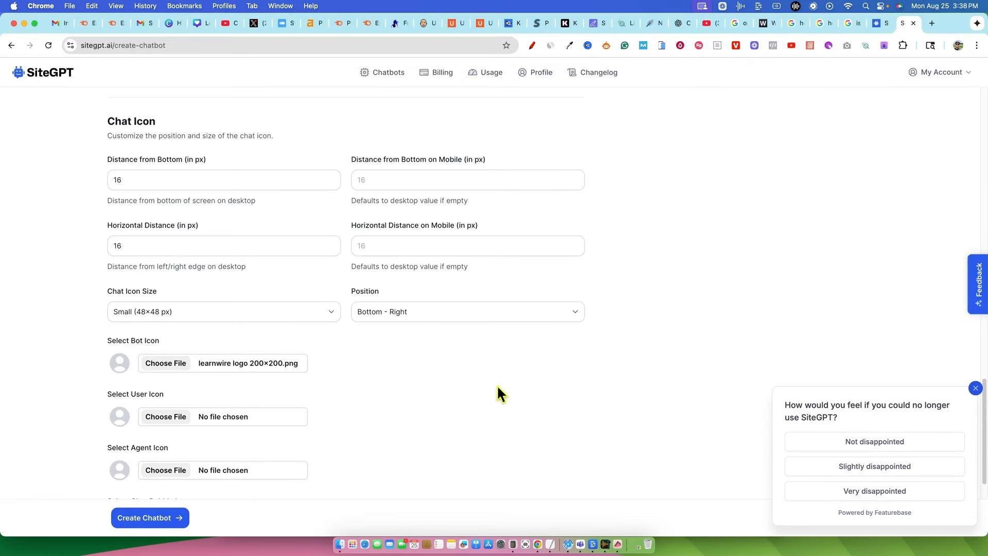
scroll(378, 395, "down", 2)
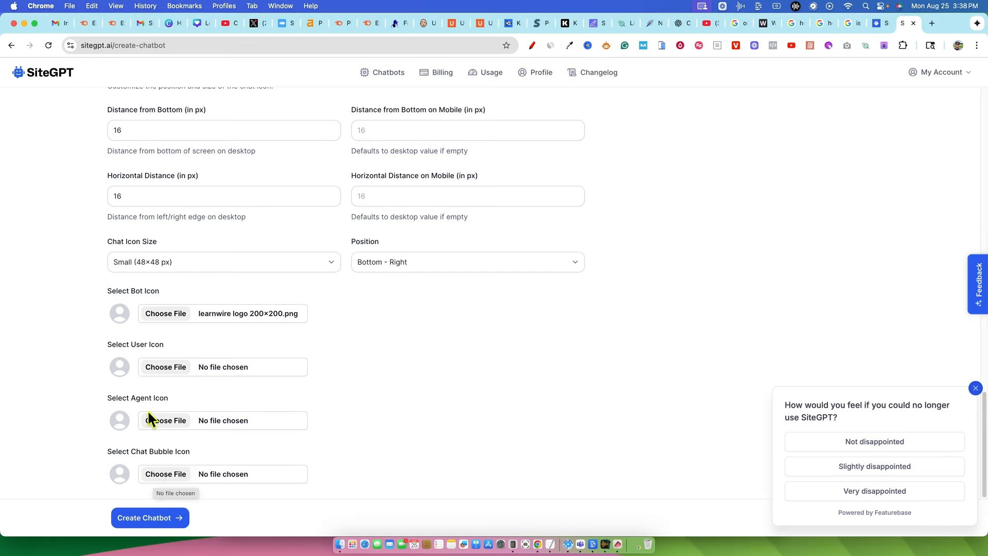
left_click(154, 474)
key("Escape")
Step: Check the conversation in the chatbot preview once more and create the LearnWire chatbot
scroll(752, 354, "down", 10)
scroll(752, 364, "up", 15)
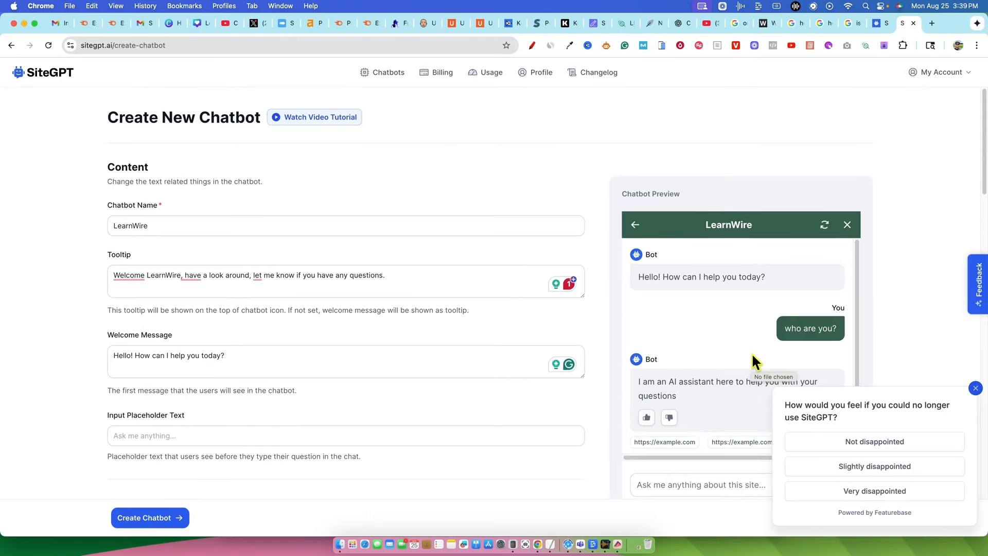
scroll(752, 363, "down", 1)
scroll(702, 386, "down", 4)
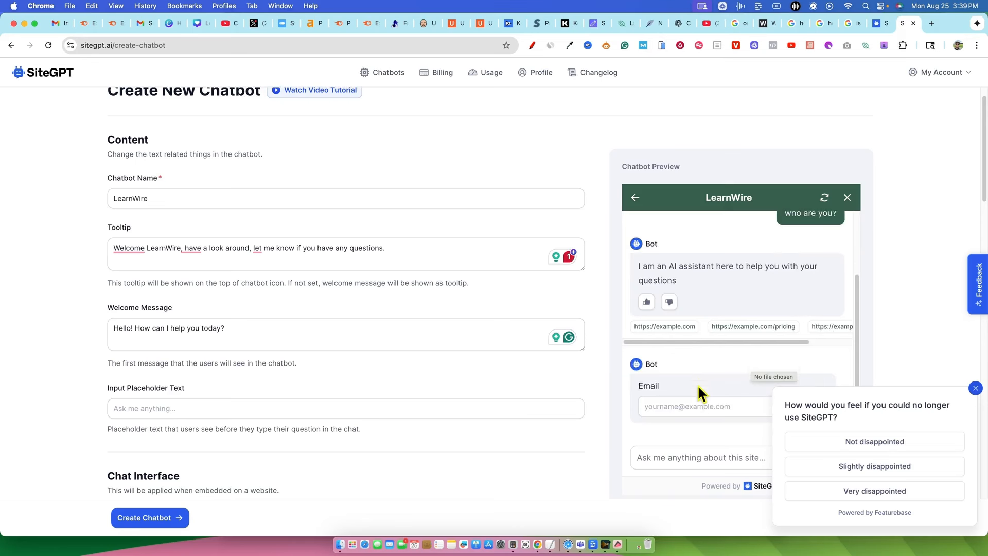
scroll(309, 444, "down", 4)
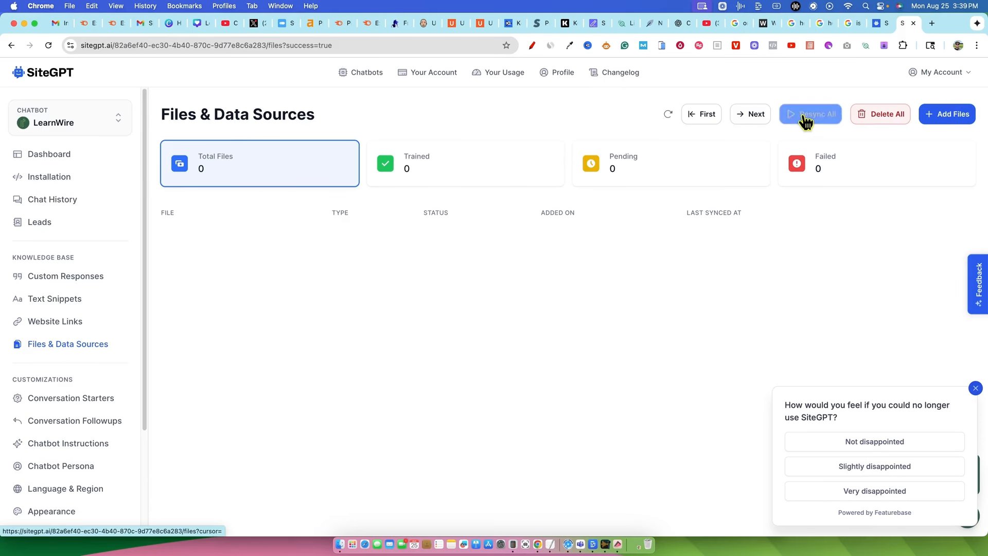
Step: Open the chatbot's website links and start adding links by scraping an entire website
left_click(55, 327)
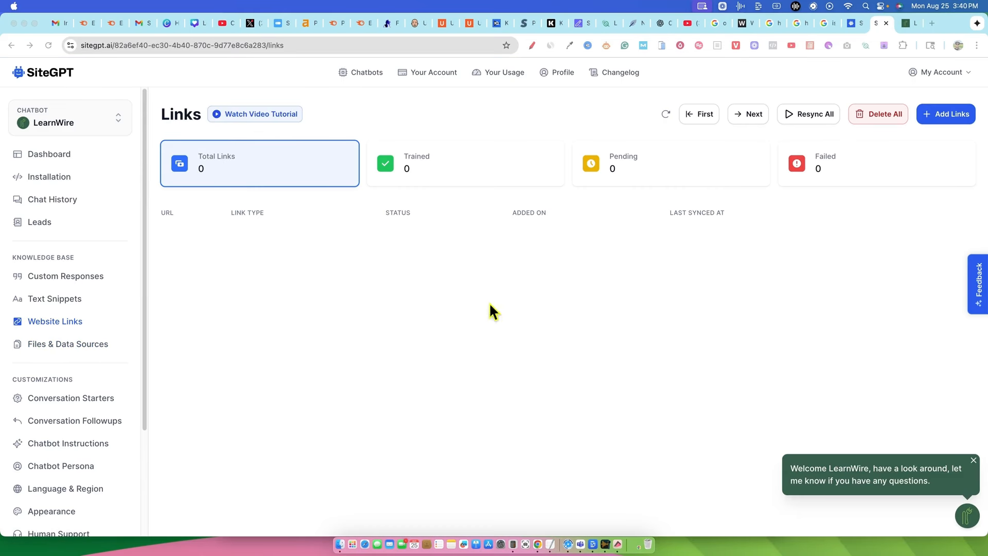
left_click(945, 117)
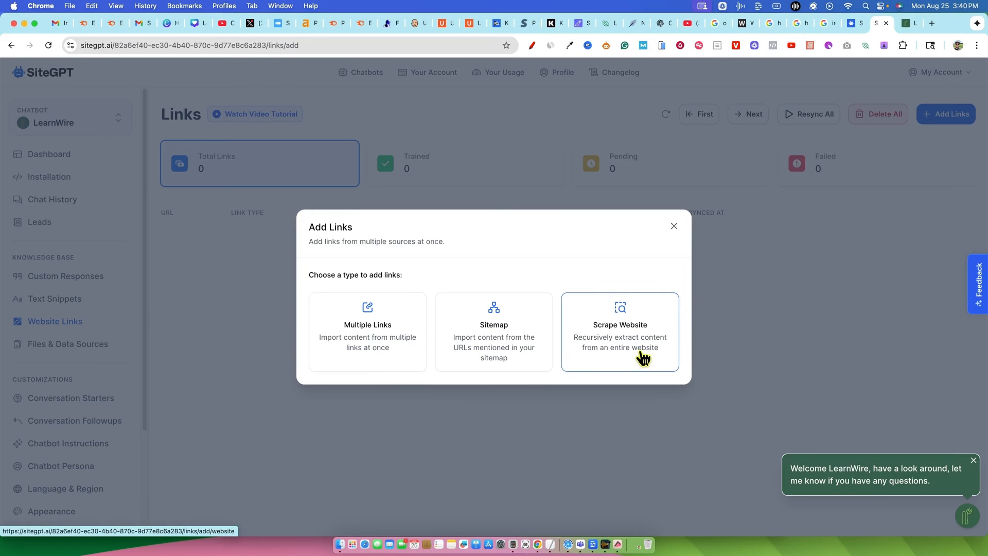
left_click(657, 325)
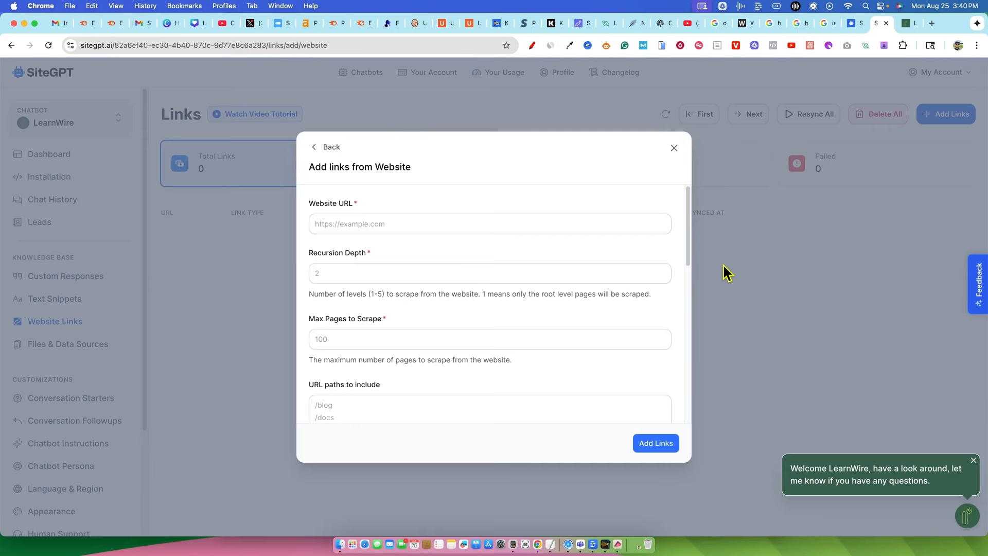
left_click(910, 26)
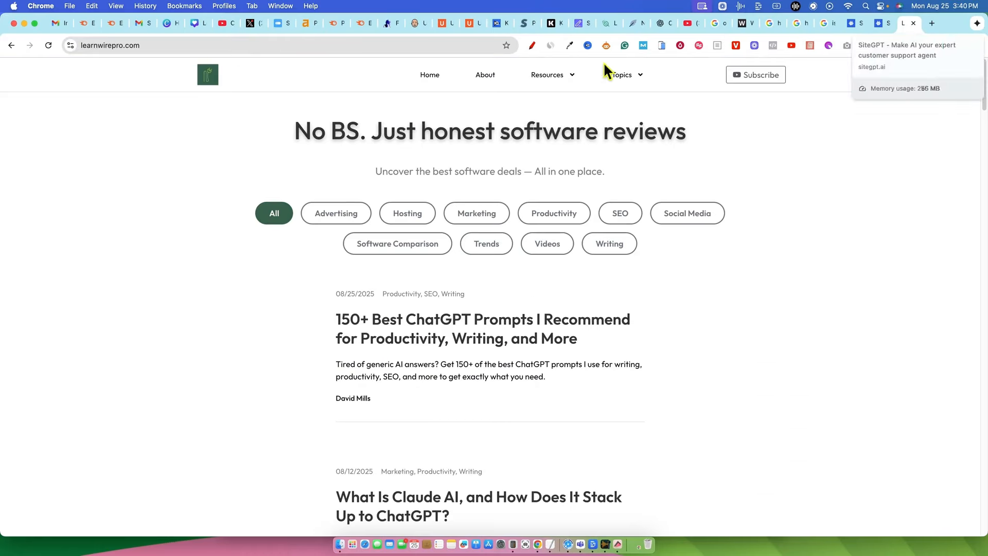
left_click(149, 46)
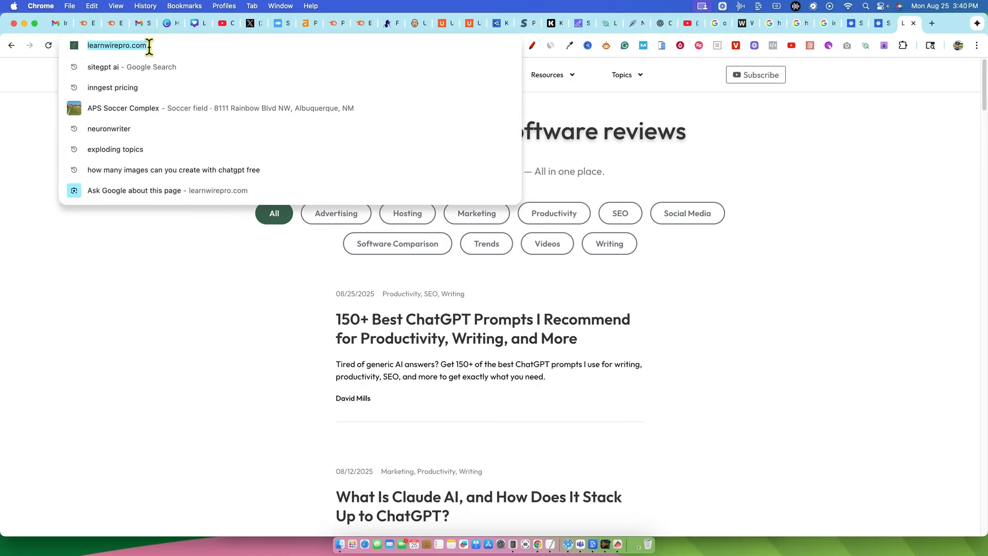
key("super+c")
key("super+alt+Left")
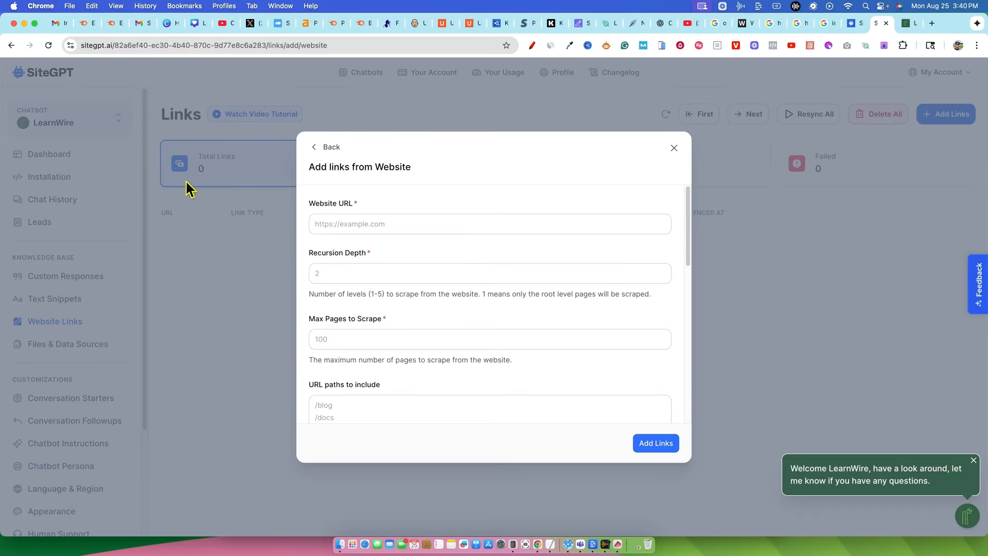
left_click(338, 227)
key("super+v")
Step: Set the recursion depth to 2 and the maximum pages to scrape to 50
left_click(330, 272)
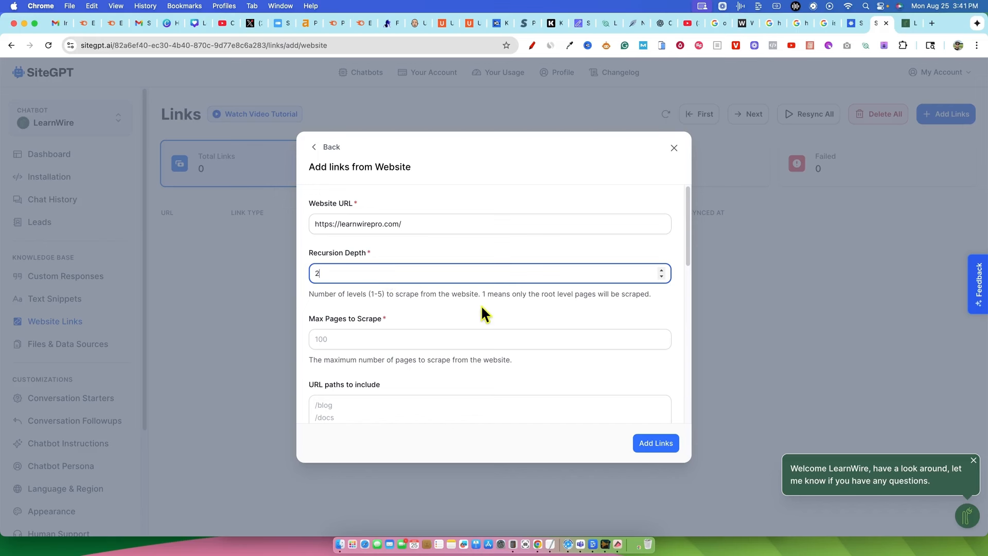
left_click(371, 341)
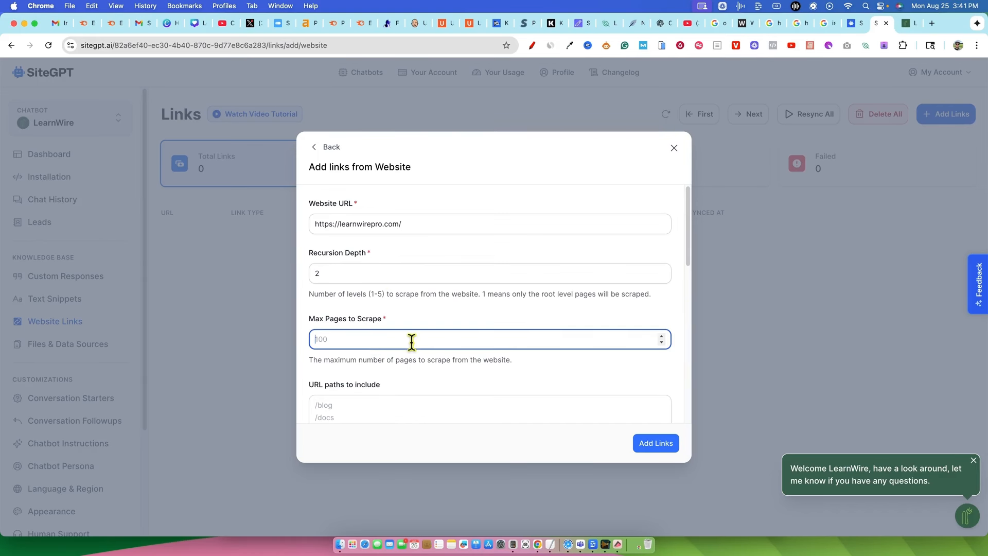
type("50")
left_click(463, 319)
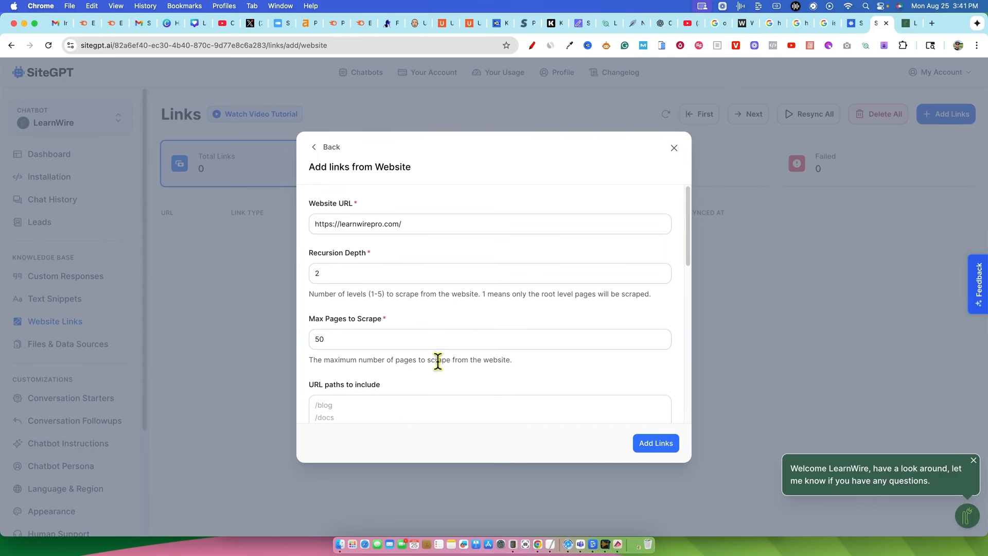
scroll(438, 370, "down", 2)
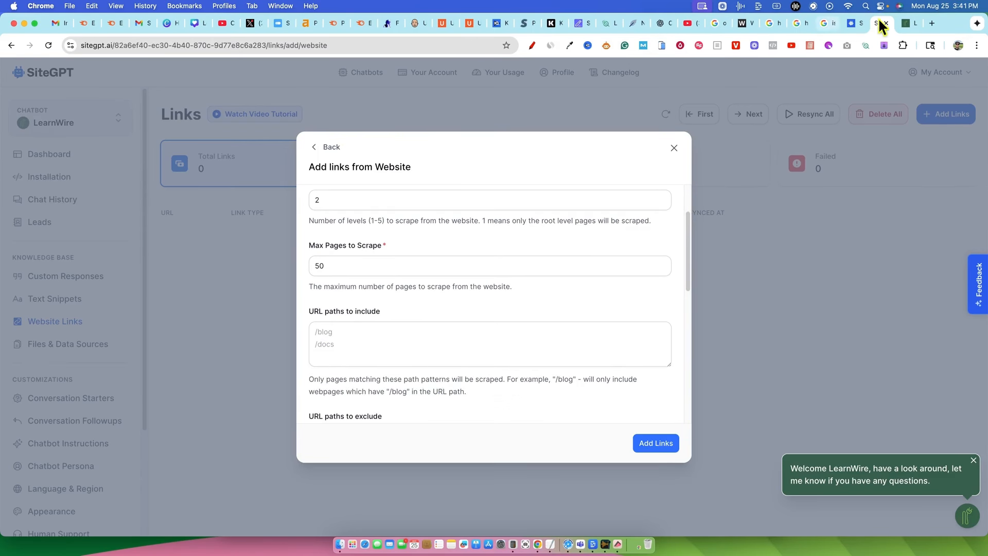
left_click(910, 23)
mouse_move(570, 77)
left_click(562, 98)
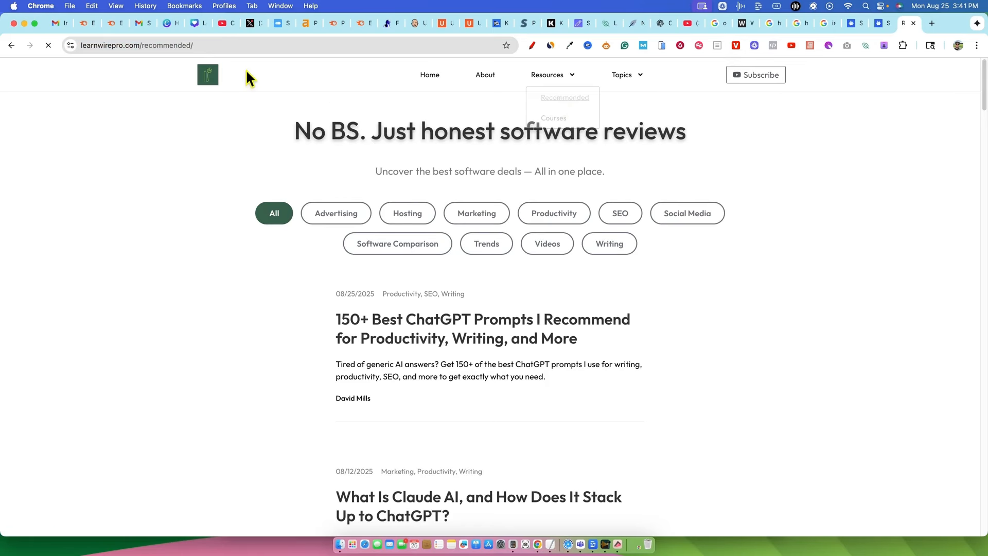
left_click(248, 50)
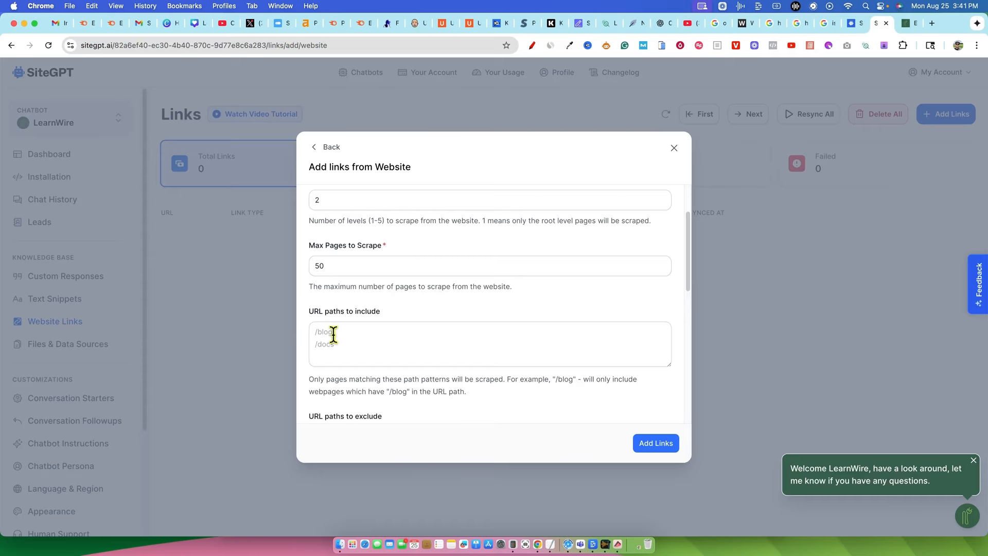
left_click(332, 335)
key("super+v")
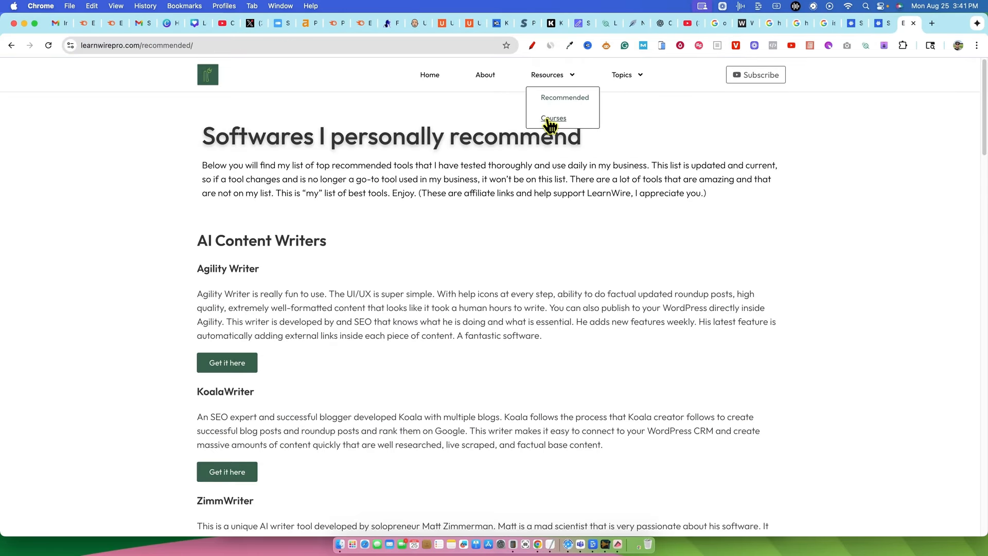
left_click(552, 119)
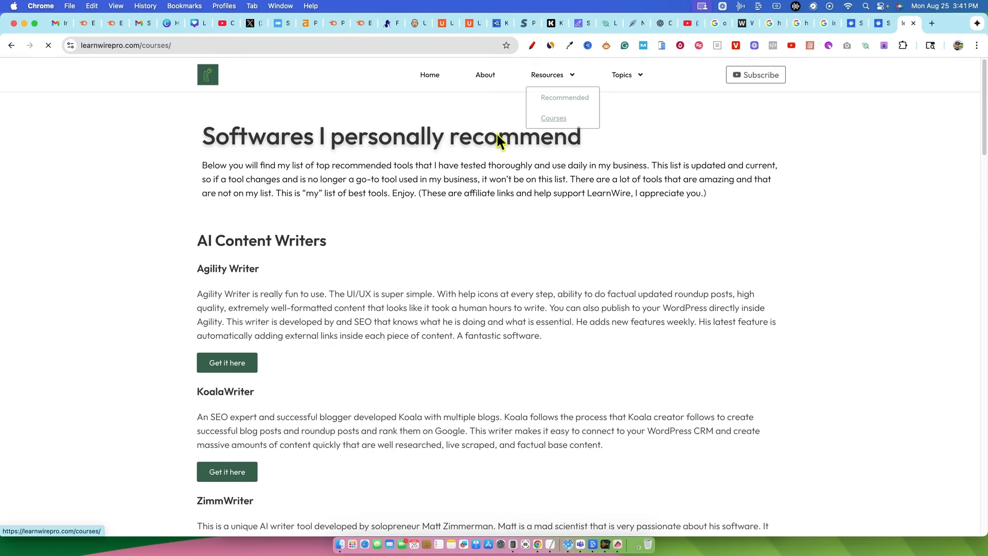
left_click(206, 47)
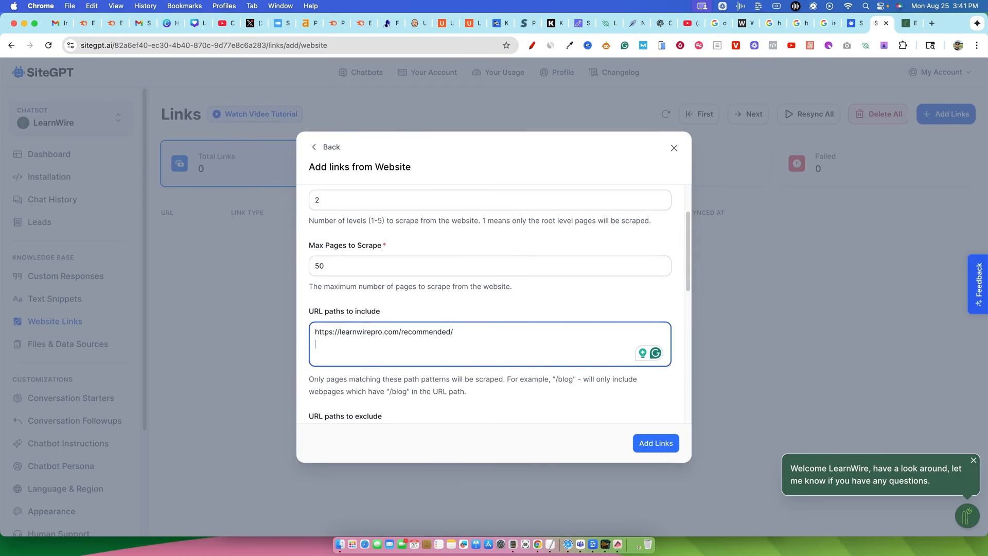
key("super+v")
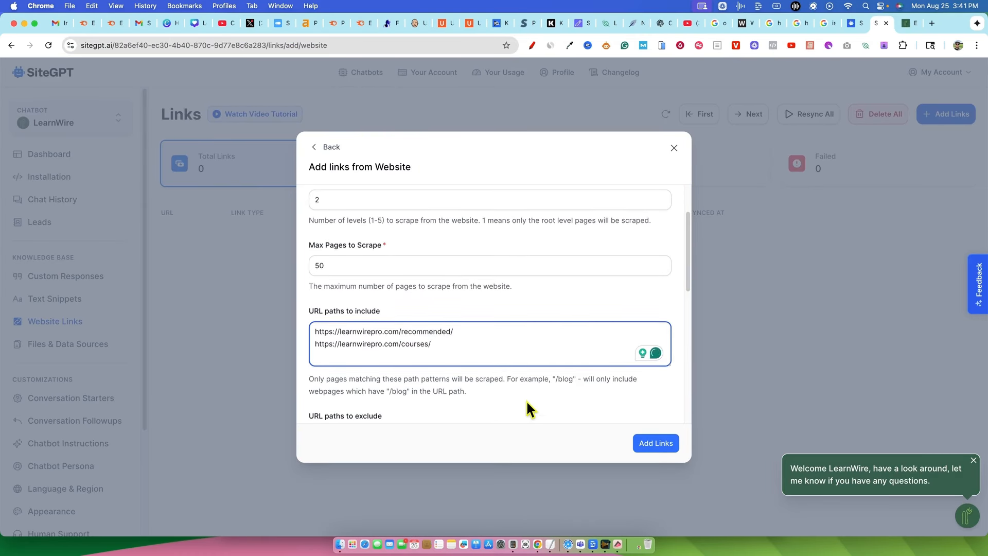
Step: Review the path exclusions and HTML/CSS selector options, leave them empty, and submit the website links for scraping
scroll(526, 400, "down", 2)
scroll(525, 394, "down", 1)
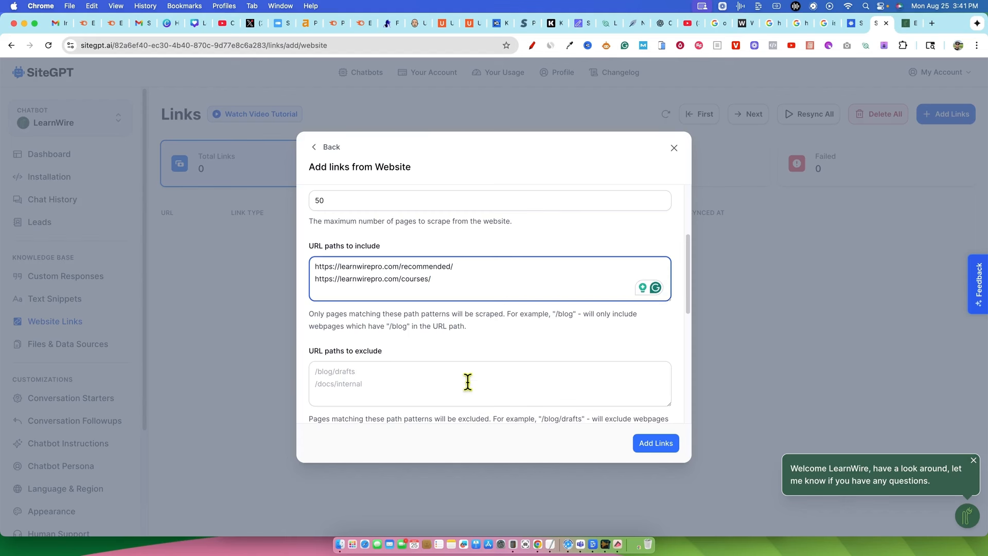
scroll(468, 381, "down", 6)
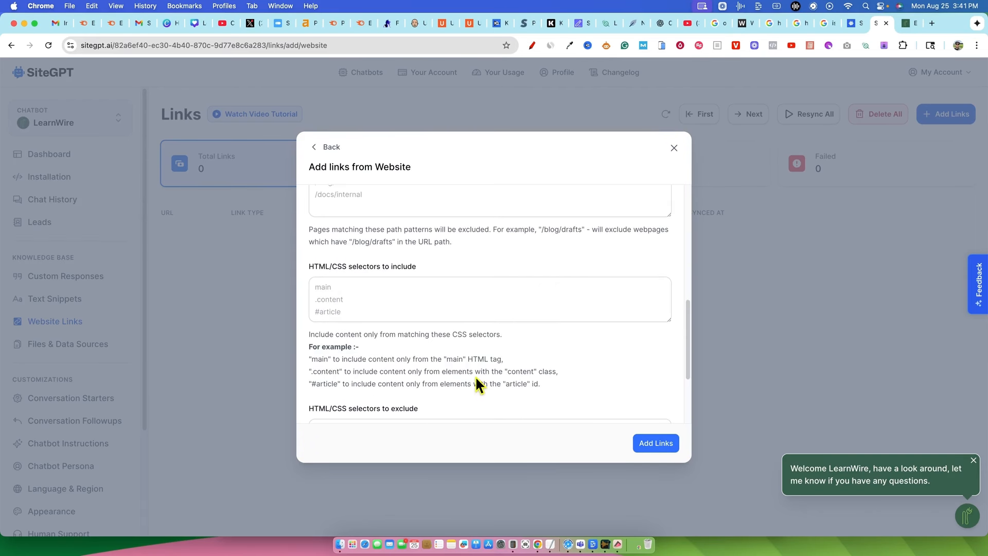
scroll(476, 379, "down", 4)
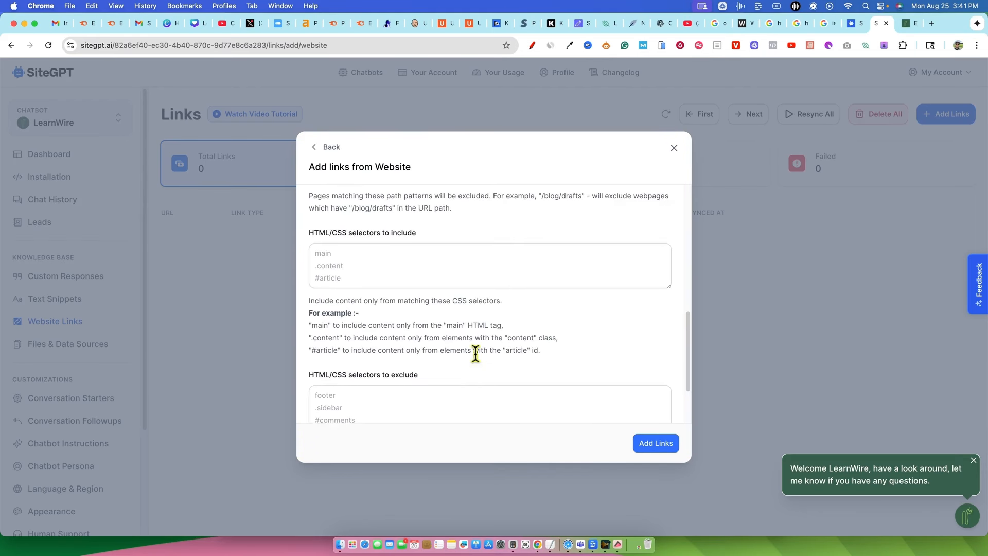
left_click(640, 444)
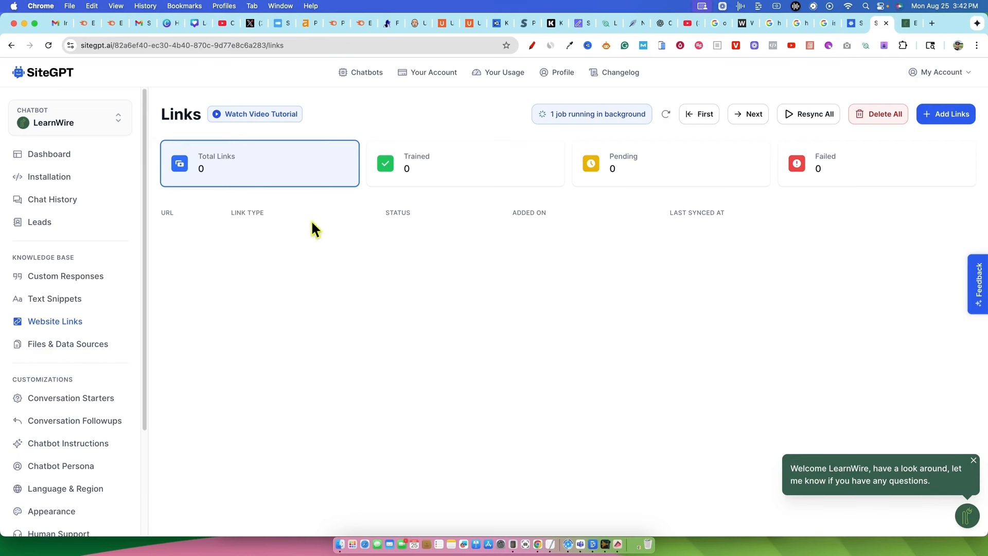
Step: Start a new custom response for the chatbot with the question "Do you have a course bundle?"
left_click(66, 278)
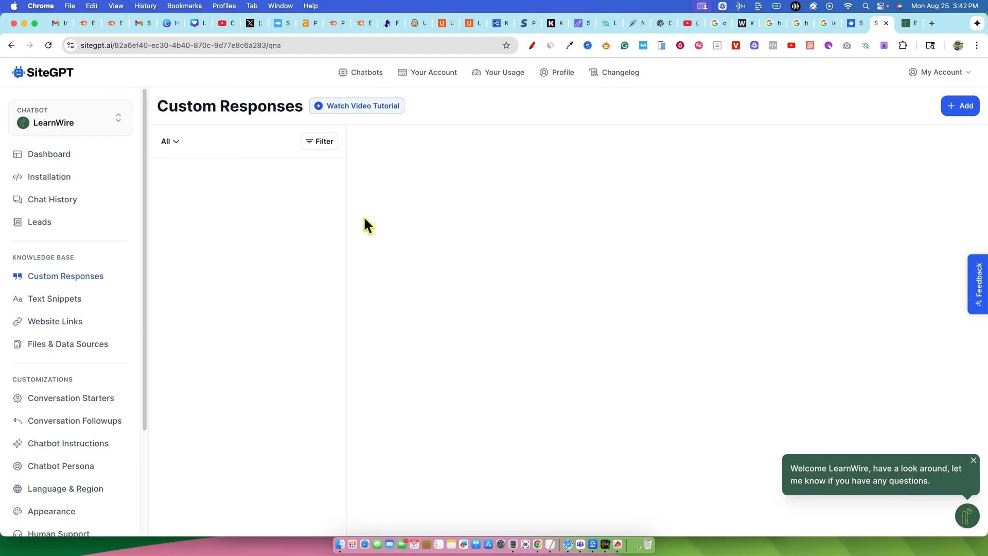
left_click(959, 112)
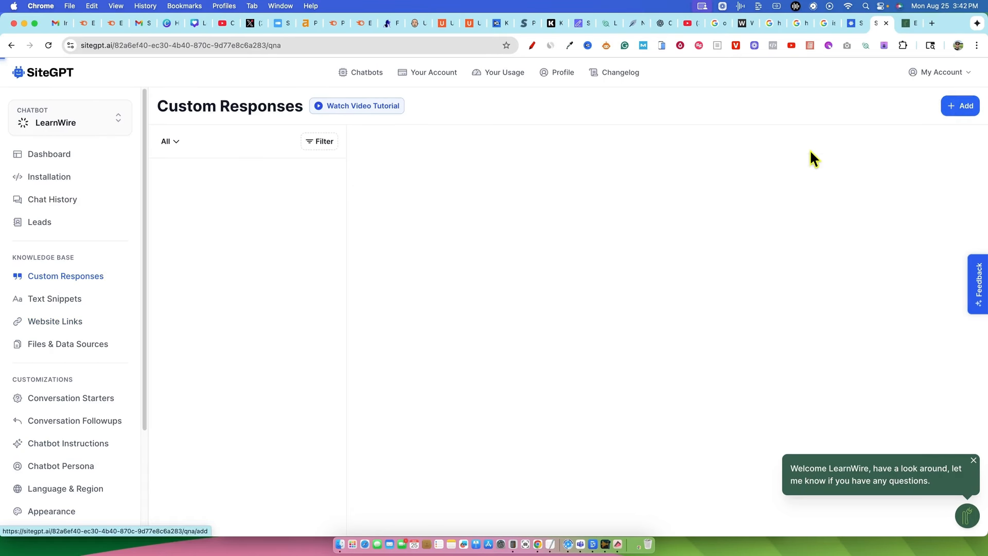
left_click(407, 240)
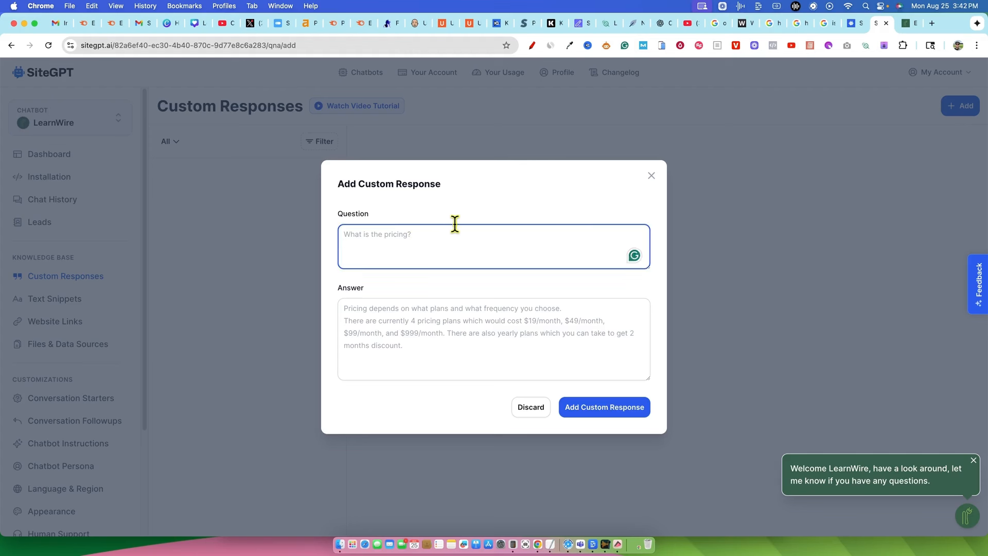
type("Do you have a course bundle?")
Step: Answer that courses are often bundled at a large discount during holidays and sale events, with no bundles currently, and add the custom response
left_click(489, 328)
type("Y")
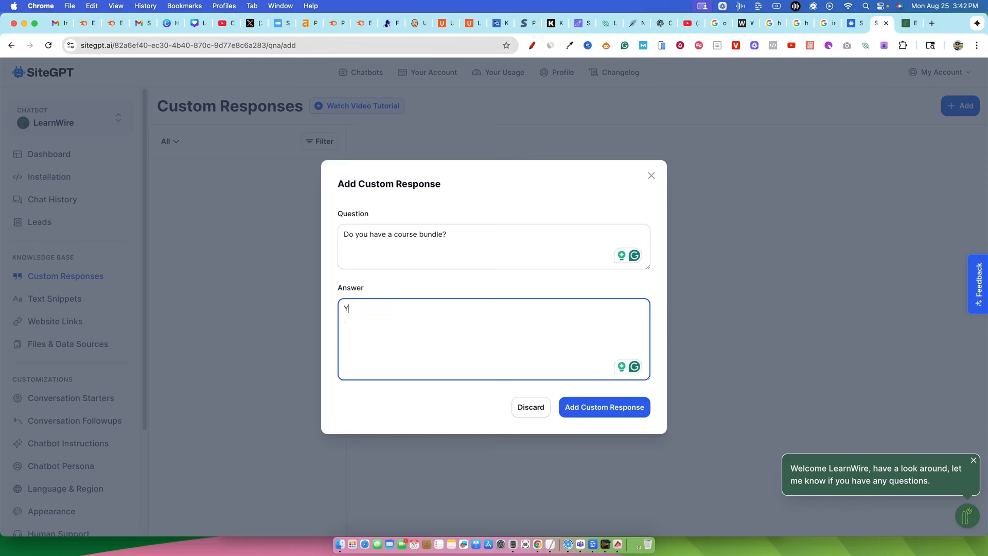
type("es we do sometimes durin")
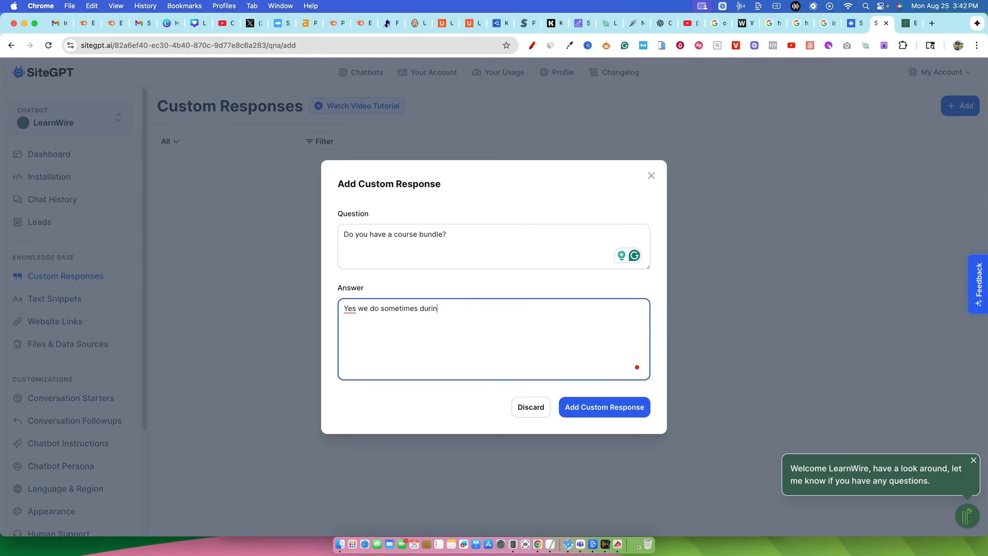
type("g hol")
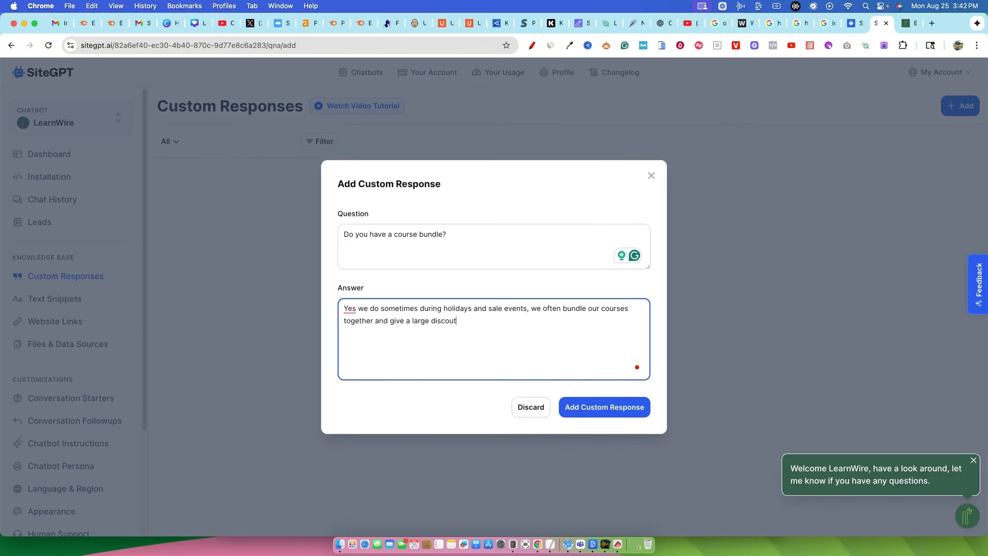
type("nt. Currrenl")
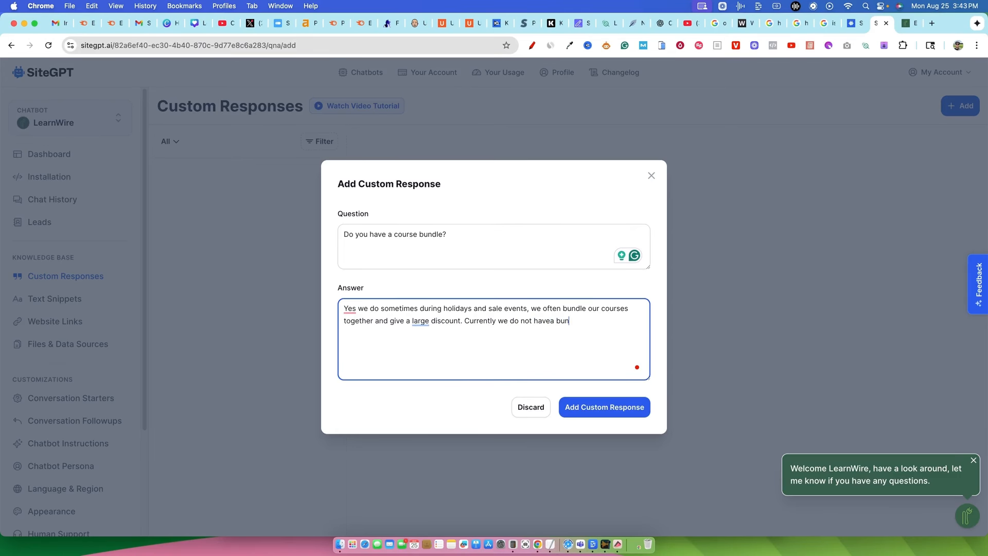
key("BackSpace")
key("BackSpace")
key("BackSpace")
key("BackSpace")
key("BackSpace")
type("and course bundles.")
left_click(611, 409)
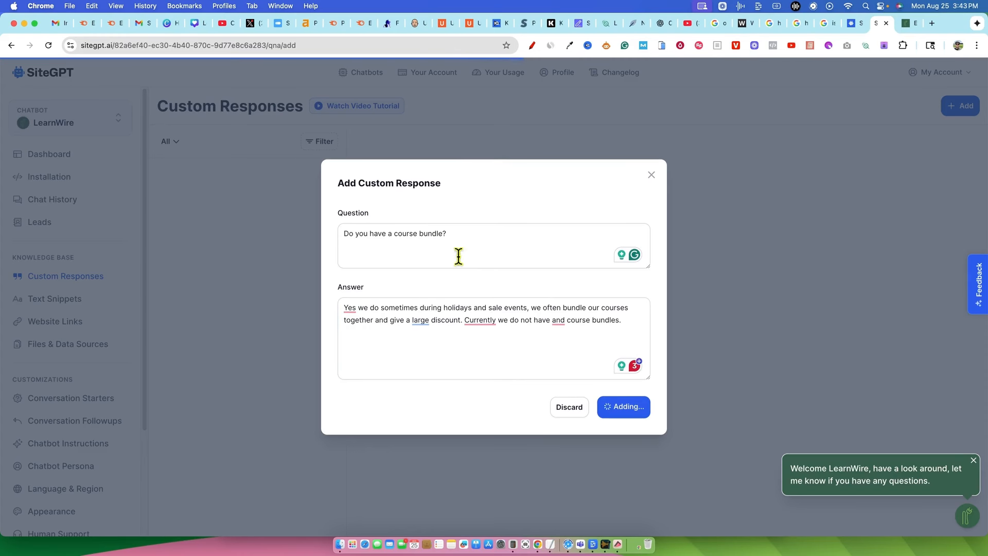
left_click(617, 410)
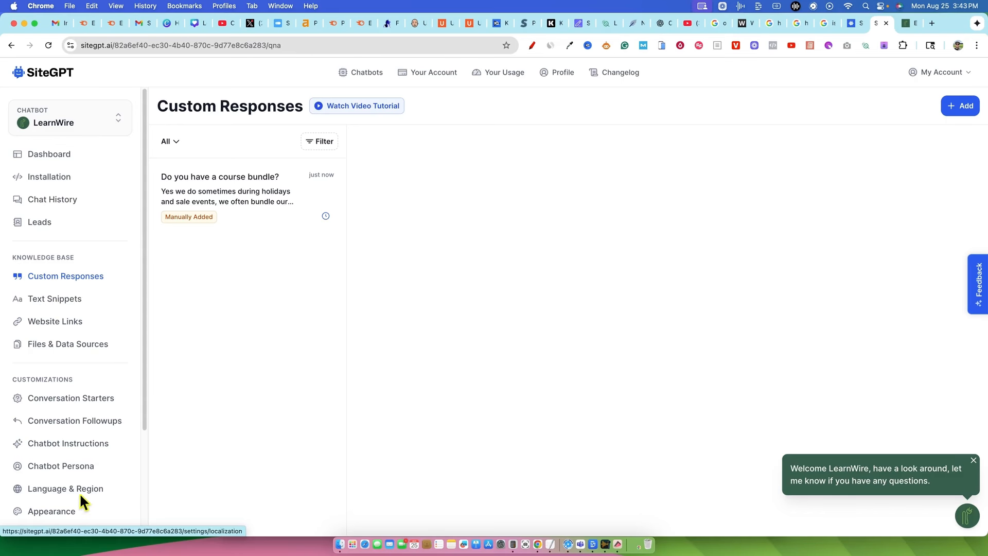
Step: Check the chatbot's leads list and copy the chatbot ID from the installation page
left_click(34, 222)
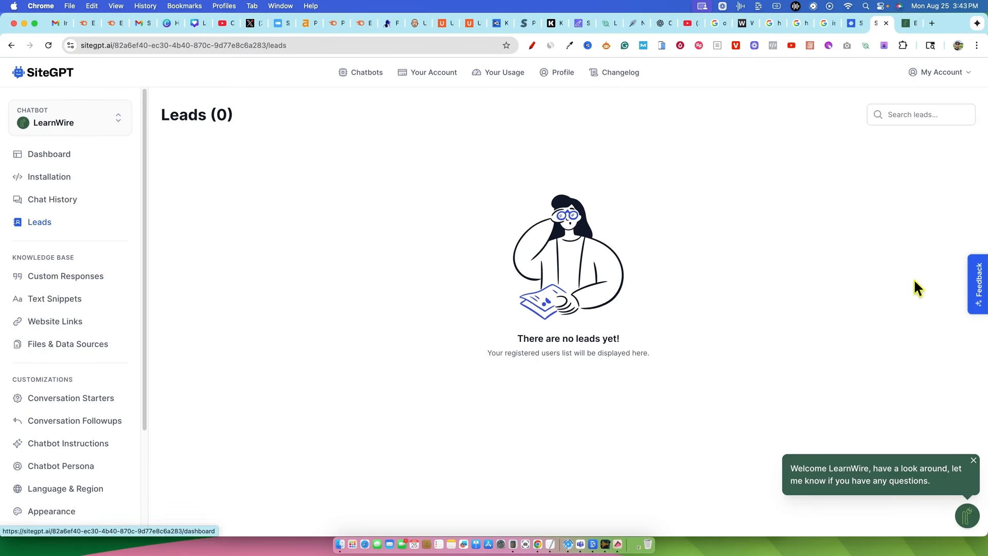
left_click(52, 177)
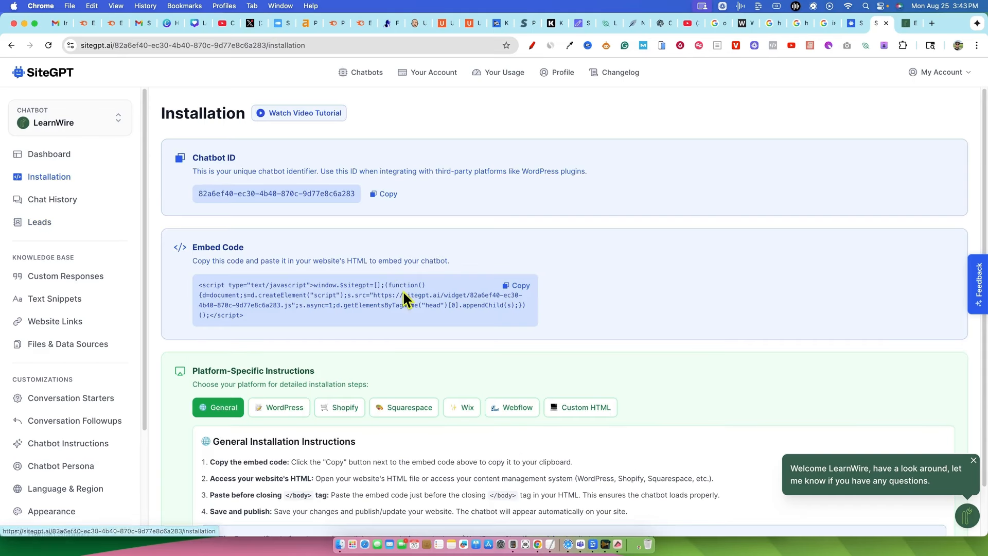
left_click(374, 200)
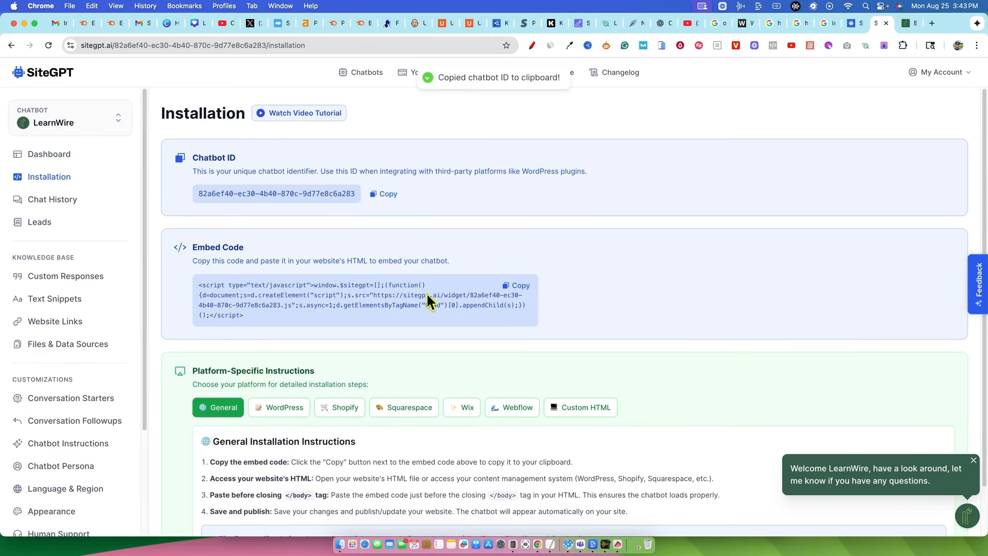
Step: Copy the chatbot's embed code to the clipboard
triple_click(213, 248)
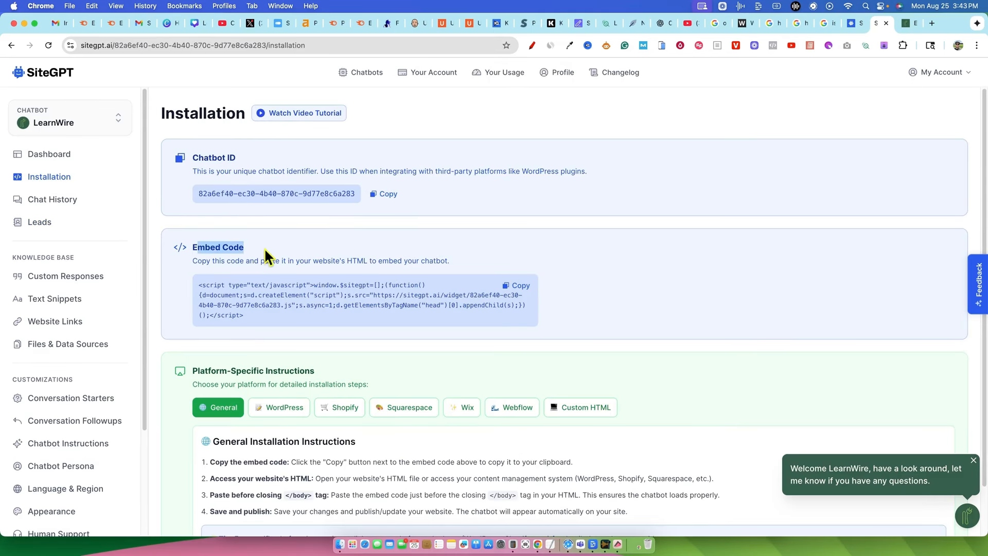
left_click(519, 286)
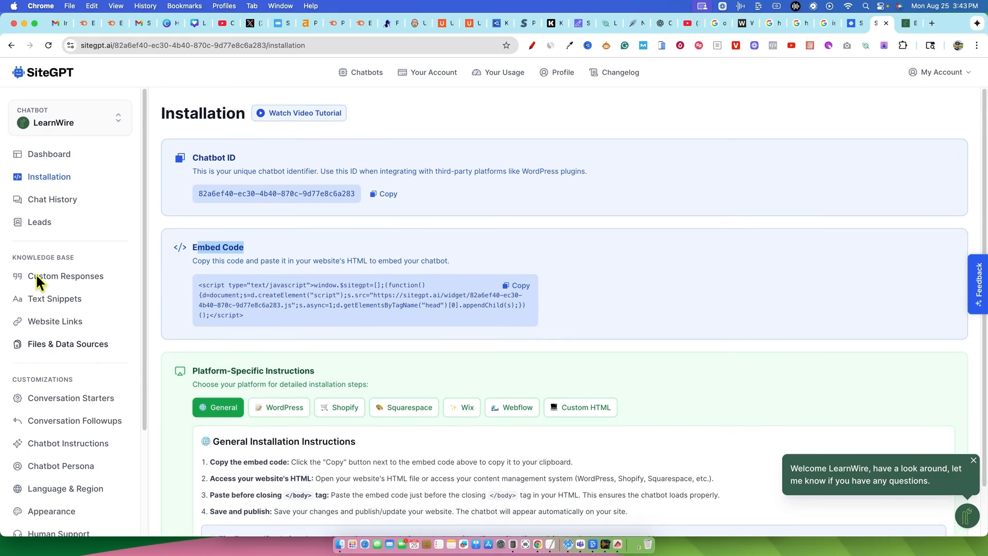
left_click(520, 287)
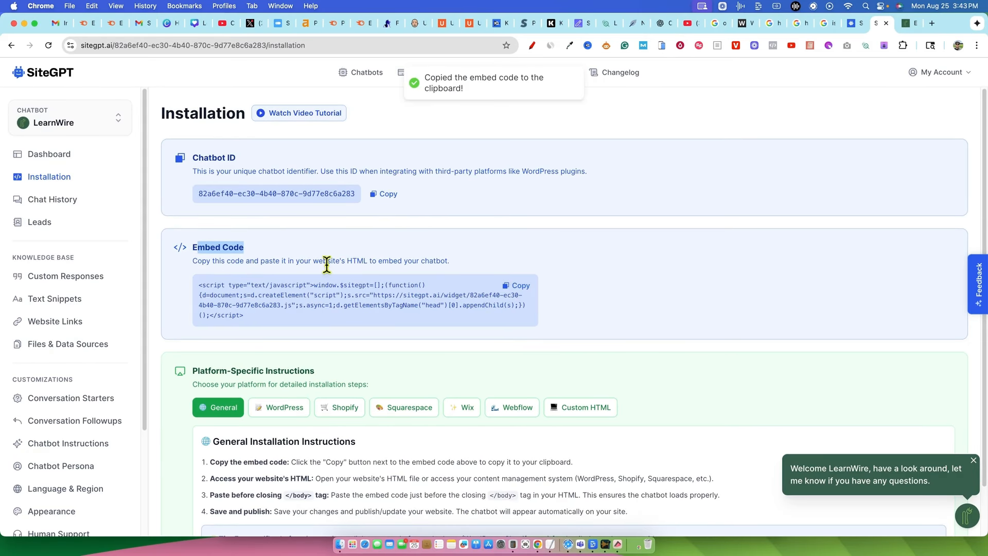
Step: Read the note on embedding the code in website HTML and show the platform-specific installation instructions for WordPress
left_click_drag(325, 263, 507, 270)
left_click(317, 244)
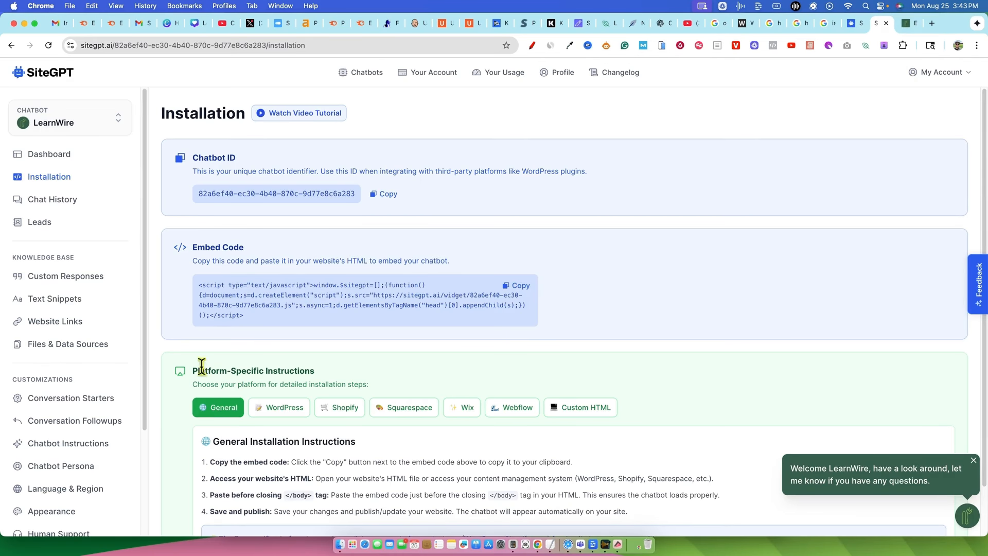
scroll(216, 387, "down", 2)
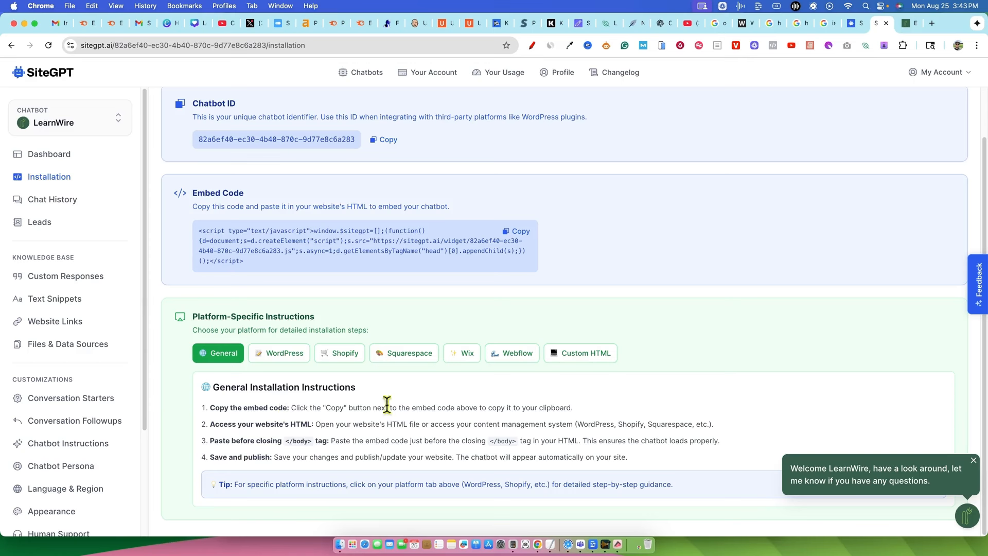
left_click(264, 353)
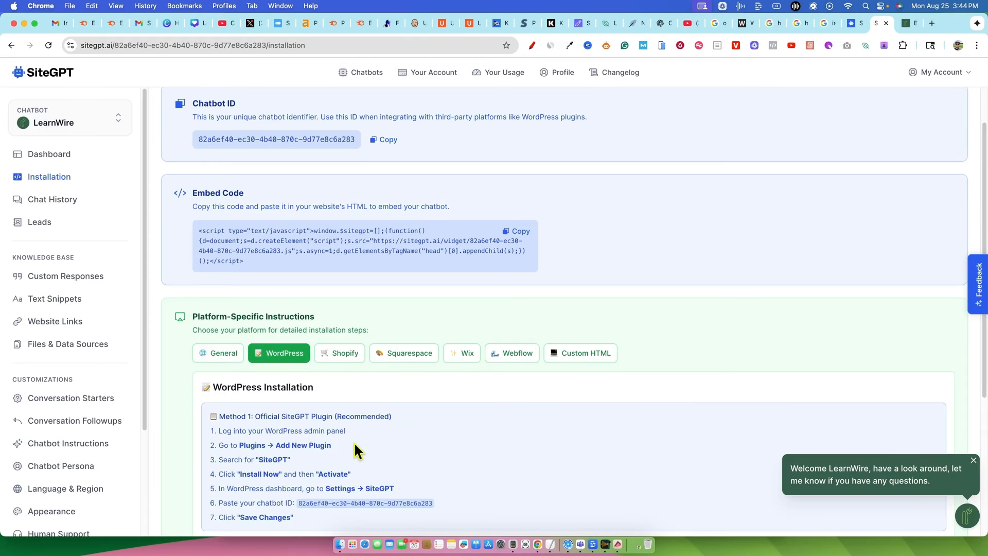
Step: Read the WordPress installation instructions for the official SiteGPT plugin and the manual embed methods
scroll(353, 442, "down", 3)
left_click_drag(208, 304, 384, 492)
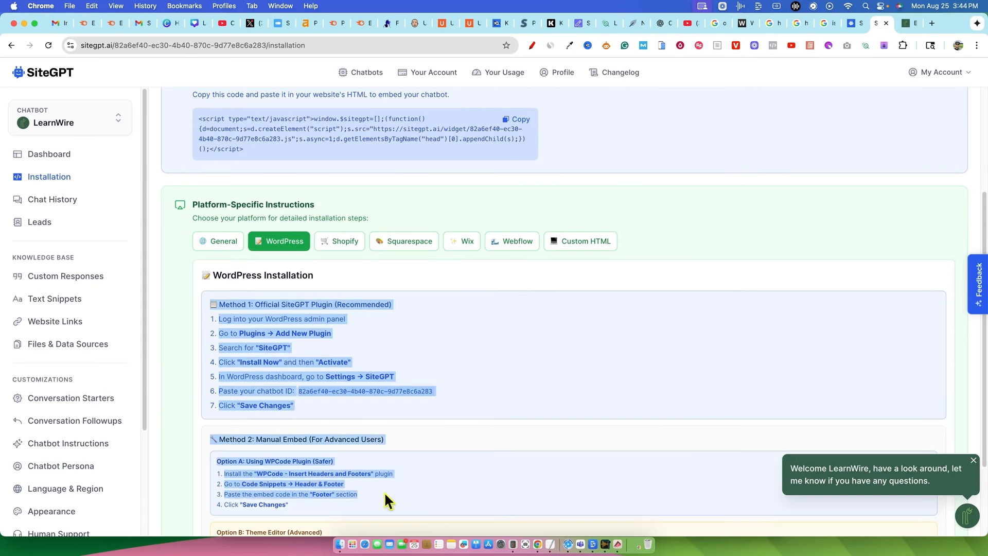
left_click(273, 366)
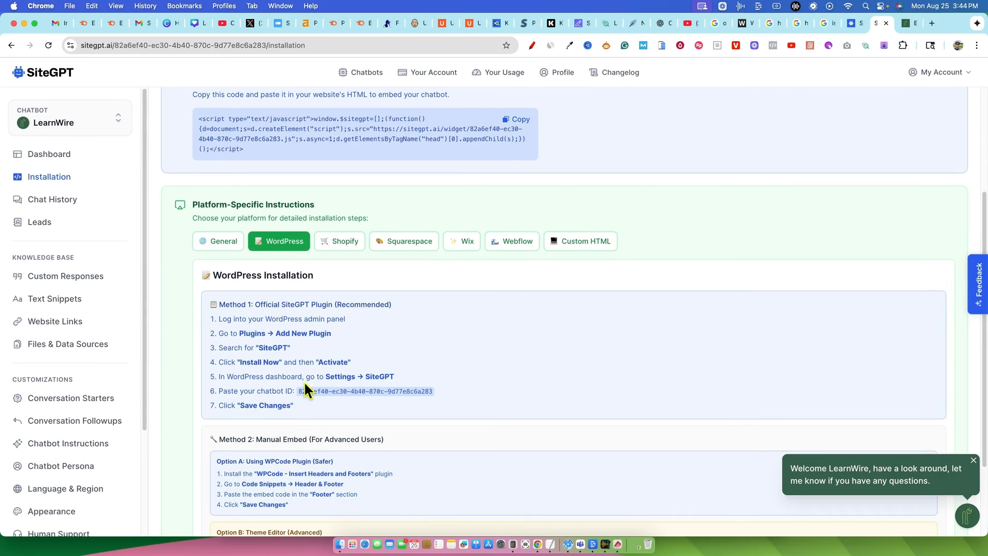
left_click_drag(239, 334, 340, 339)
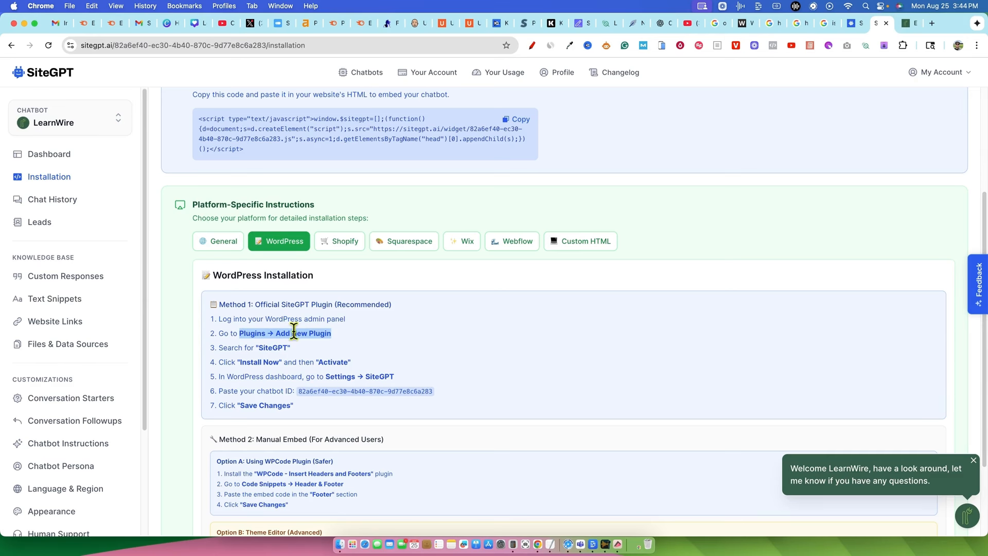
scroll(225, 329, "up", 5)
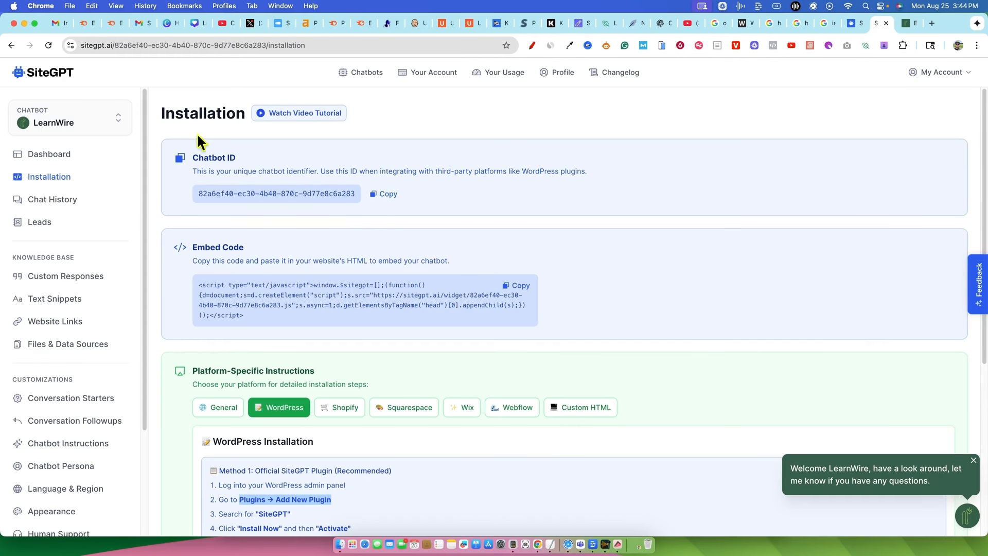
Step: Review the LearnWire chatbot's dashboard, including its link, file and message statistics, status and installation details
left_click(66, 156)
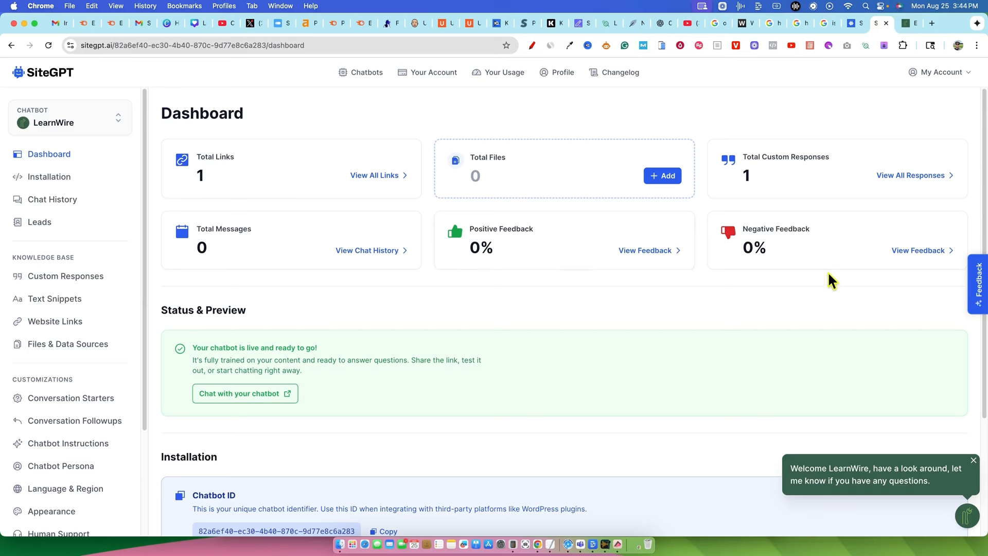
scroll(520, 246, "down", 1)
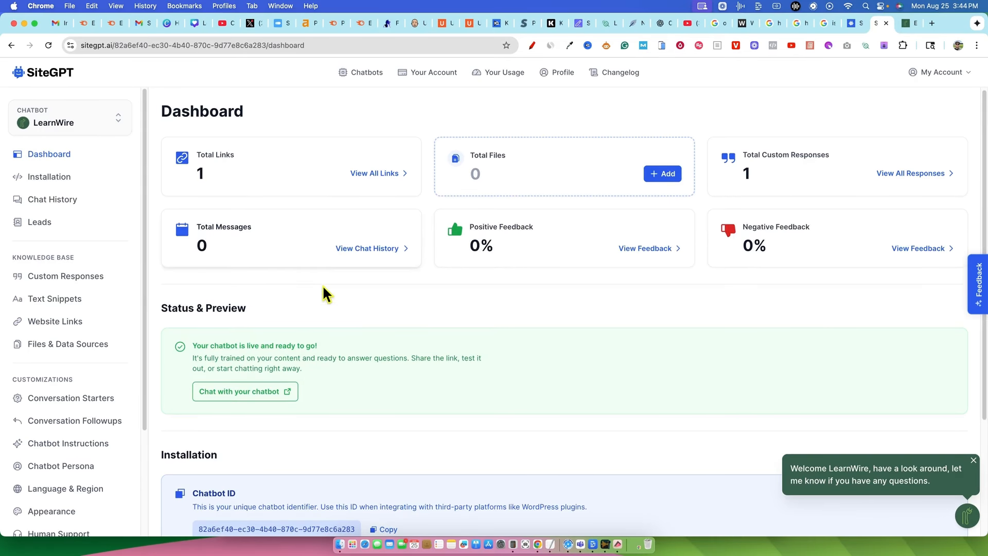
scroll(324, 293, "down", 3)
scroll(334, 278, "up", 4)
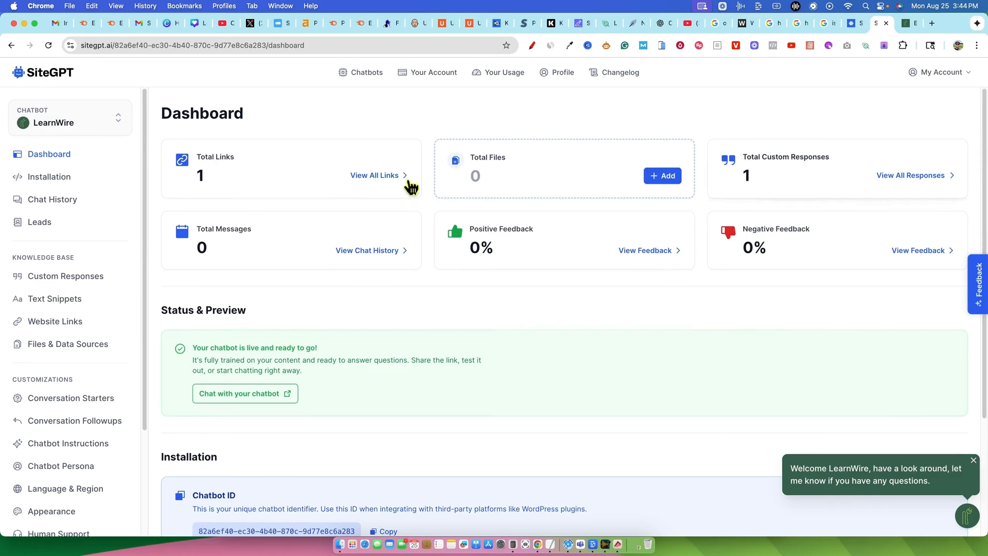
Step: Start adding website links from a sitemap and set the maximum pages to scrape to 75
left_click(363, 176)
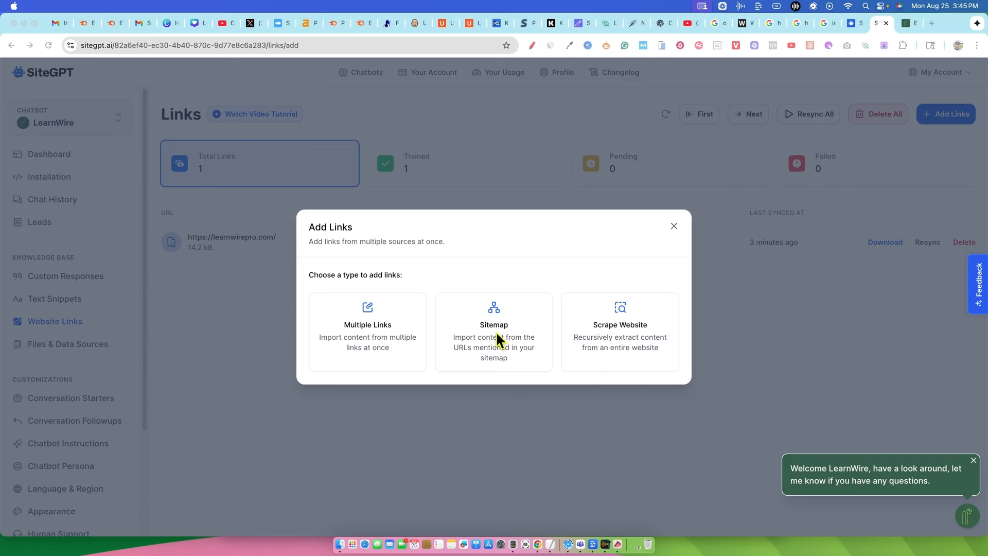
left_click(497, 327)
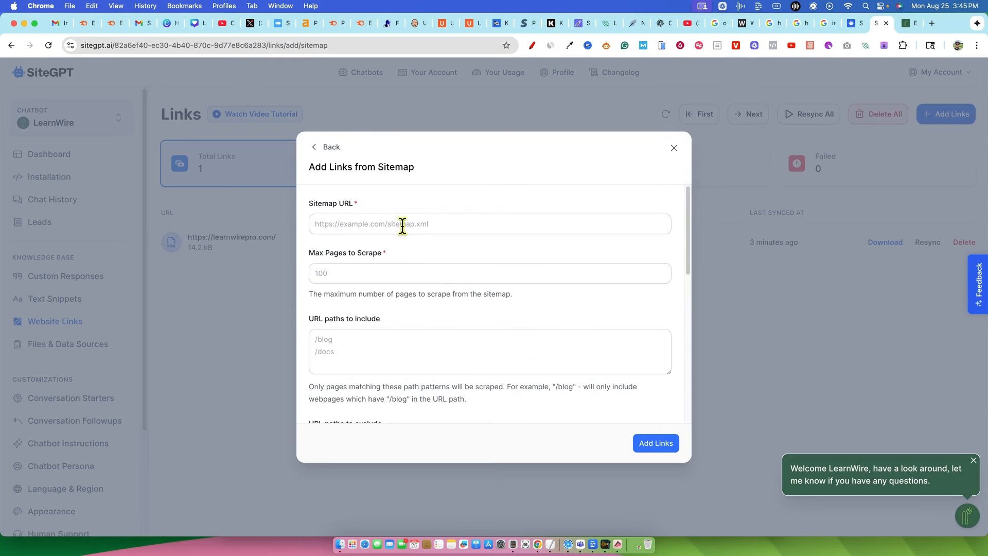
left_click(406, 276)
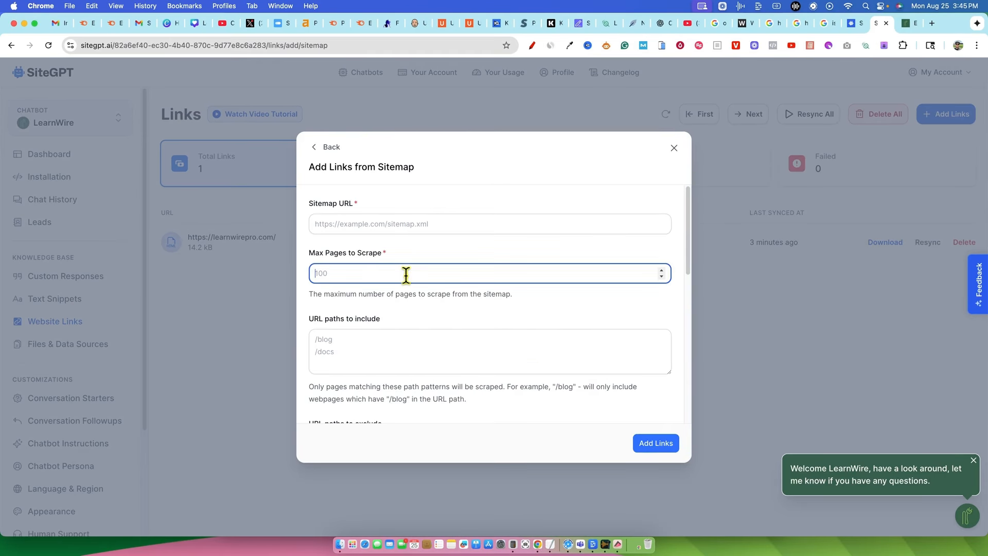
type("75")
left_click(455, 241)
scroll(442, 358, "down", 5)
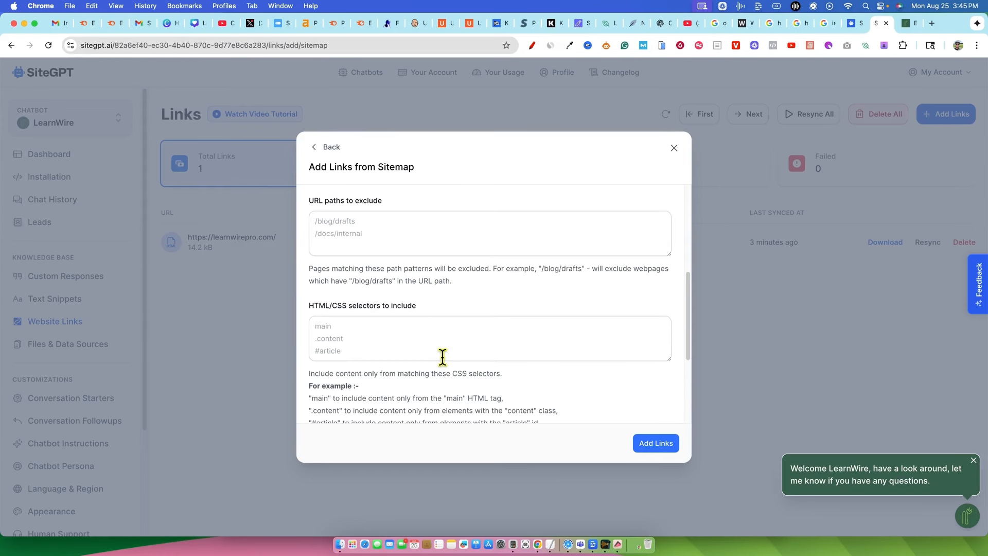
scroll(443, 356, "up", 5)
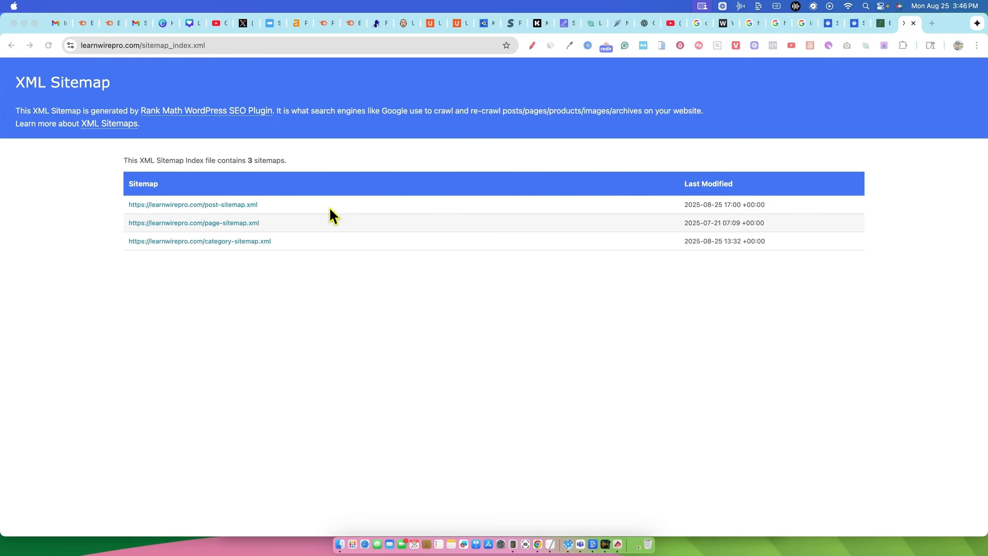
Step: Copy the learnwirepro.com/sitemap_index.xml address from its open page into the sitemap URL and add the links to the chatbot
left_click(212, 45)
key("super+c")
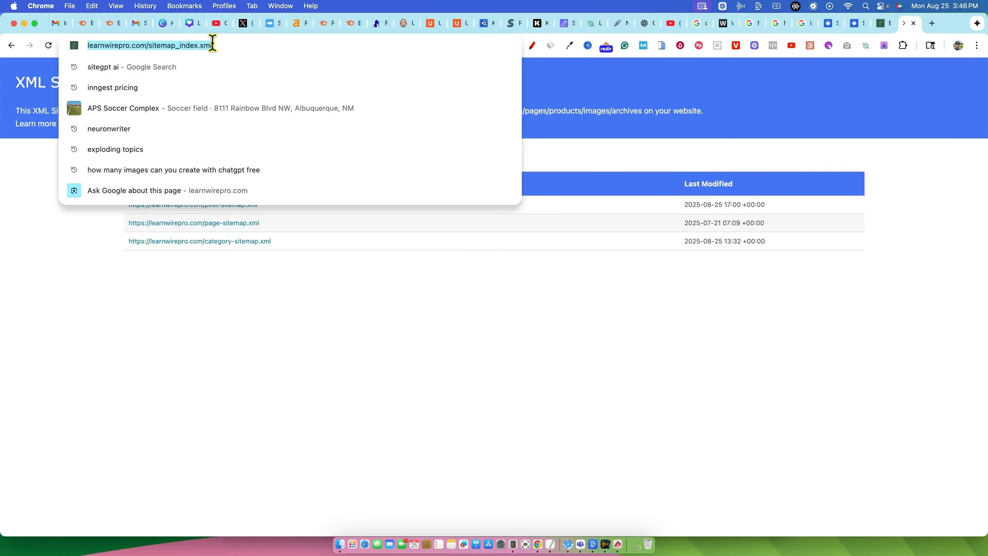
left_click(859, 24)
left_click(375, 229)
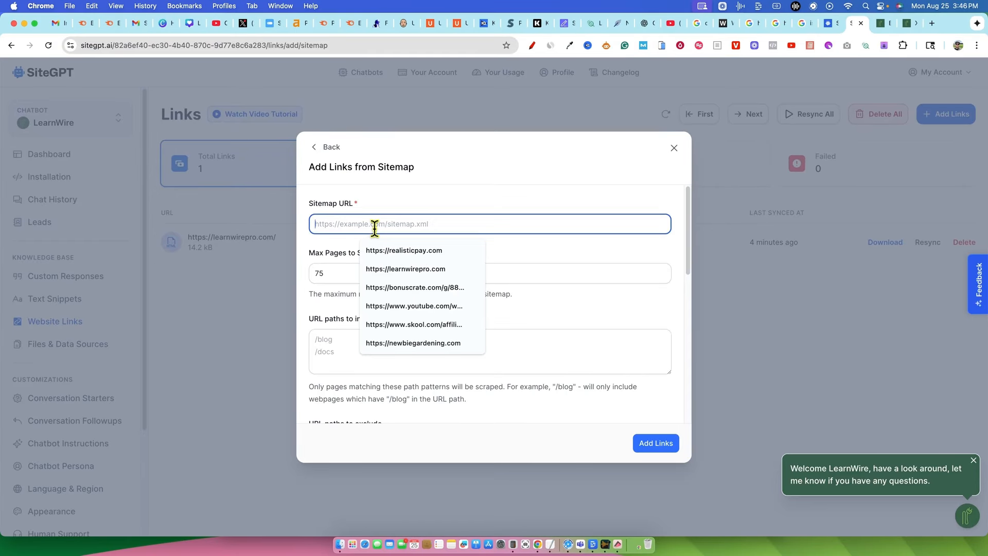
key("super+v")
scroll(400, 357, "down", 10)
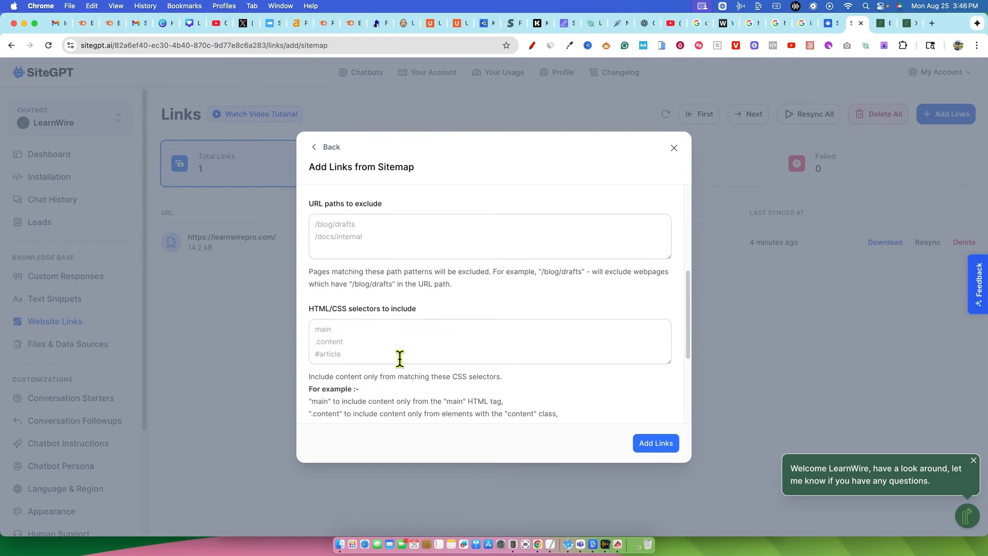
left_click(641, 443)
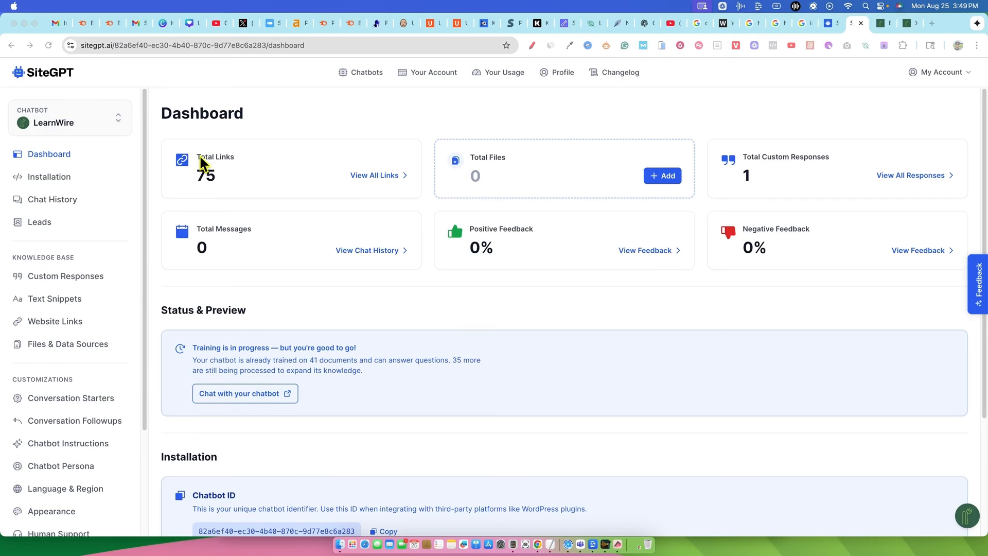
Step: Examine the full list of the chatbot's website links and their training statuses
left_click(363, 178)
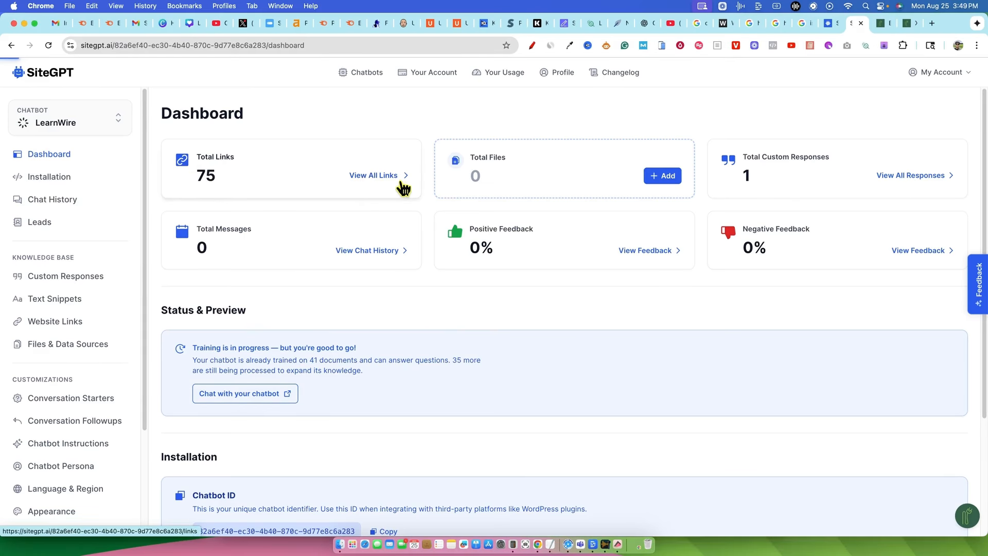
left_click(398, 178)
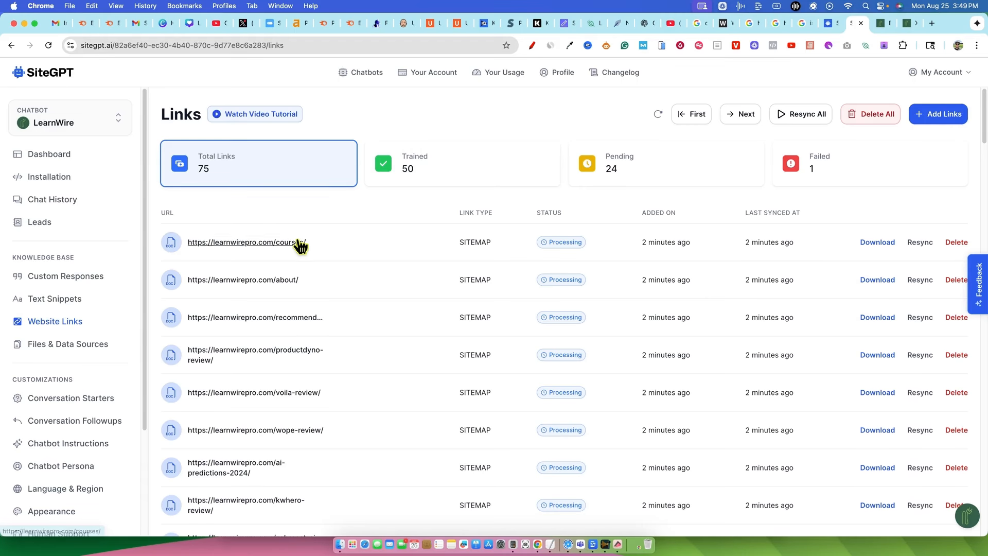
scroll(285, 302, "down", 1)
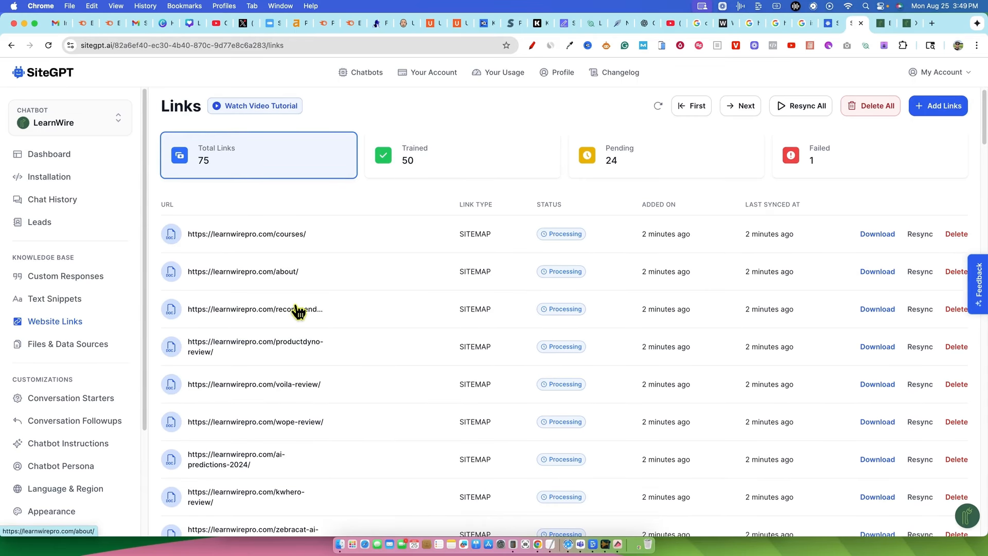
scroll(291, 371, "down", 5)
scroll(292, 369, "down", 10)
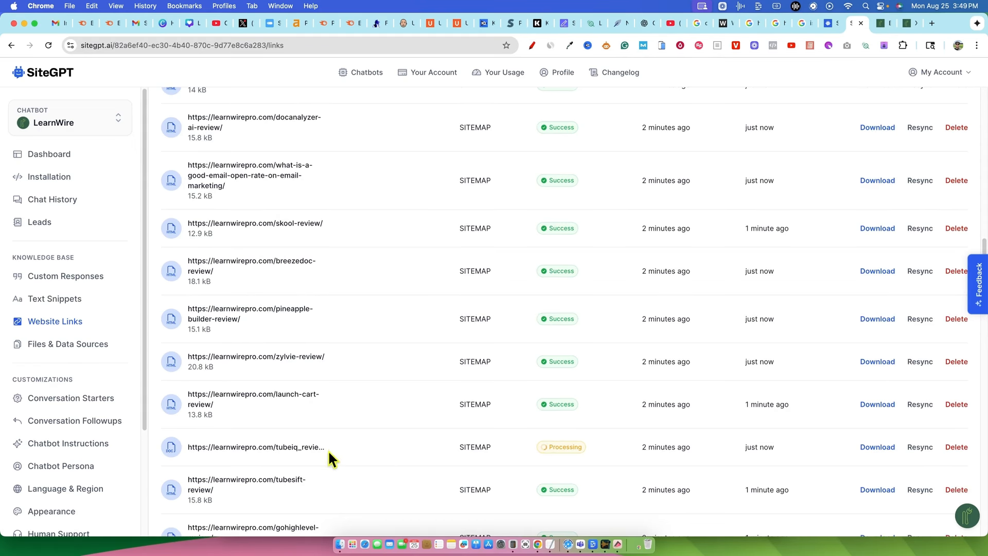
scroll(578, 277, "up", 7)
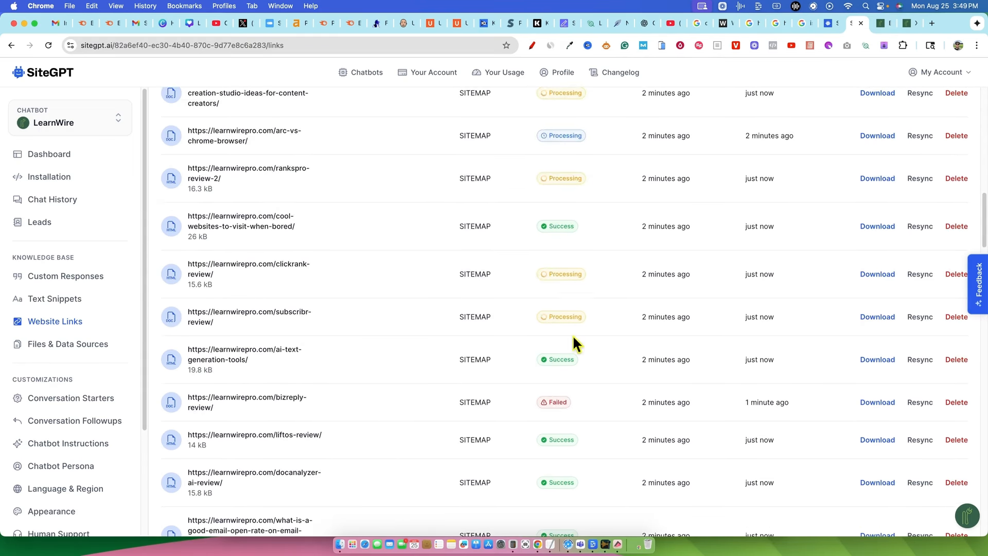
scroll(568, 354, "up", 1)
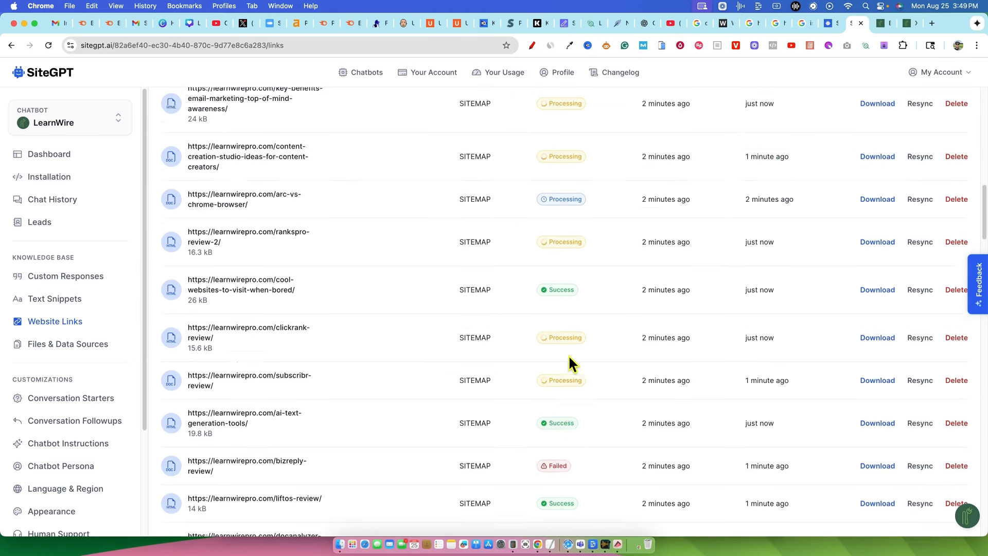
scroll(568, 354, "up", 3)
scroll(568, 354, "down", 15)
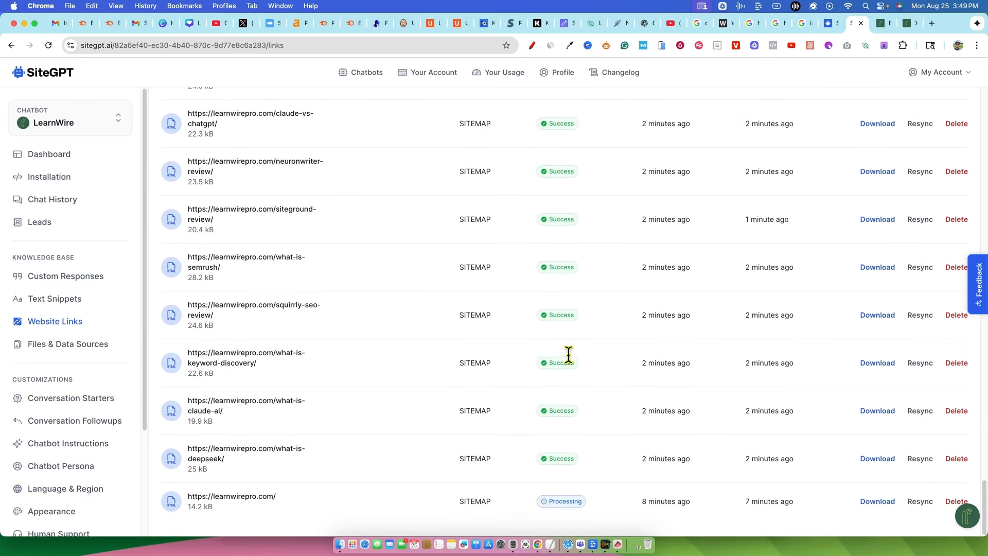
scroll(568, 355, "up", 15)
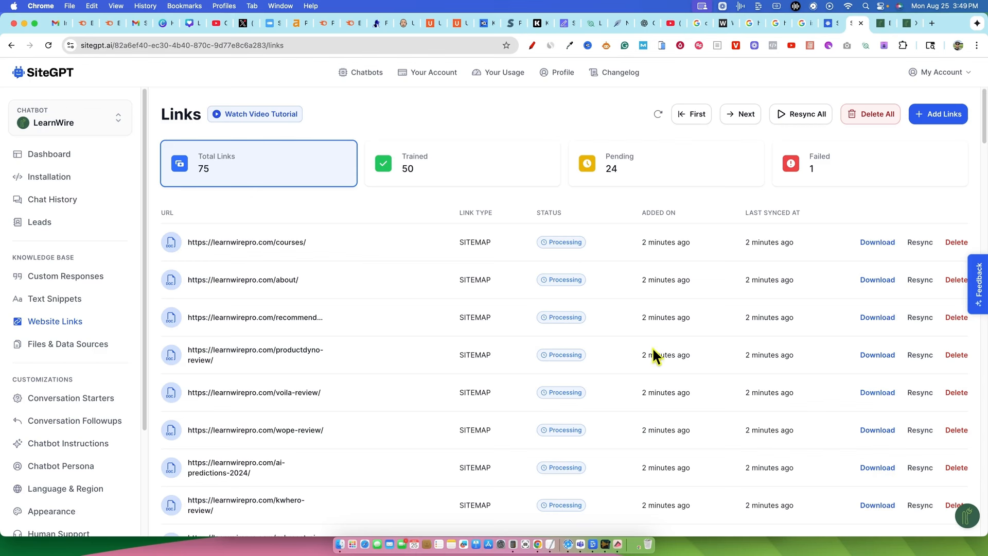
Step: Start a chat with the LearnWire chatbot and ask "hey do you have any products for sale"
left_click(967, 516)
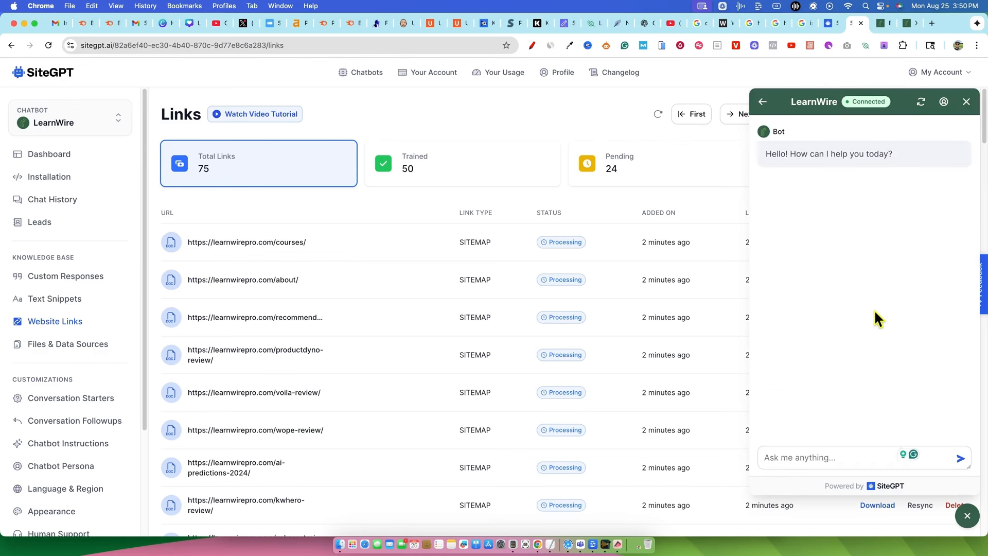
left_click(838, 458)
type("hey do you have any produ")
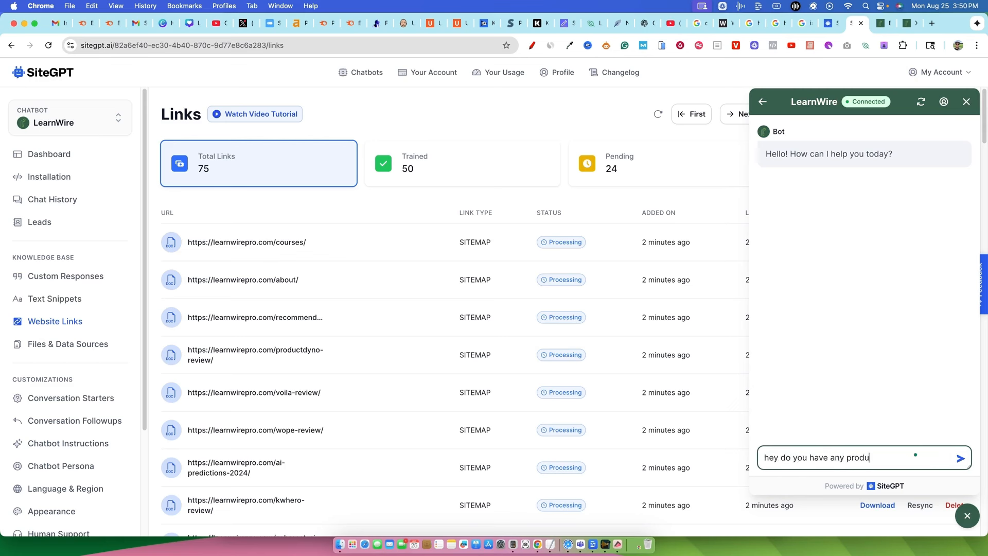
type("ct")
key("BackSpace")
type("cts for sale")
key("Return")
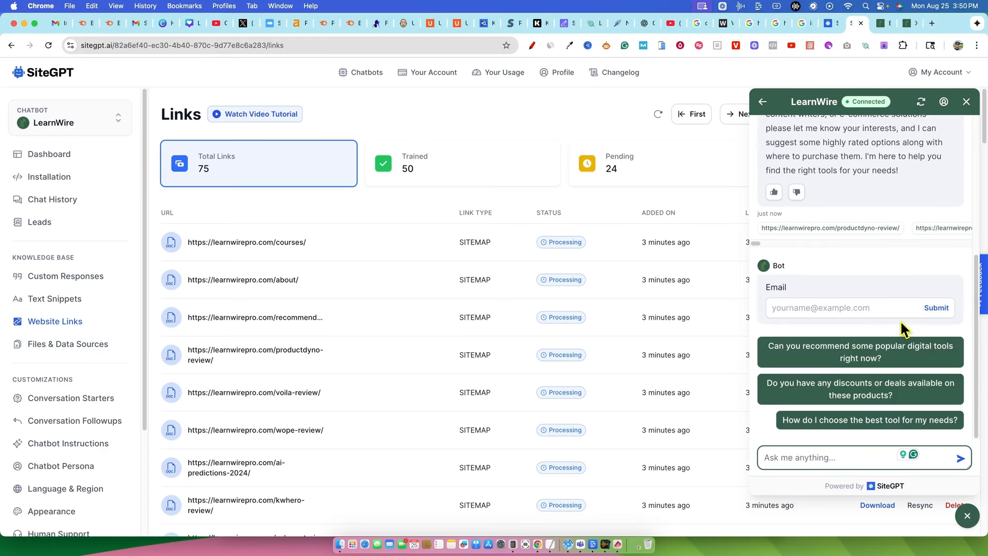
Step: Read the chatbot's answer about products, its source links, the email prompt and the suggested follow-up questions
scroll(896, 332, "up", 5)
left_click_drag(824, 283, 859, 401)
scroll(858, 415, "down", 3)
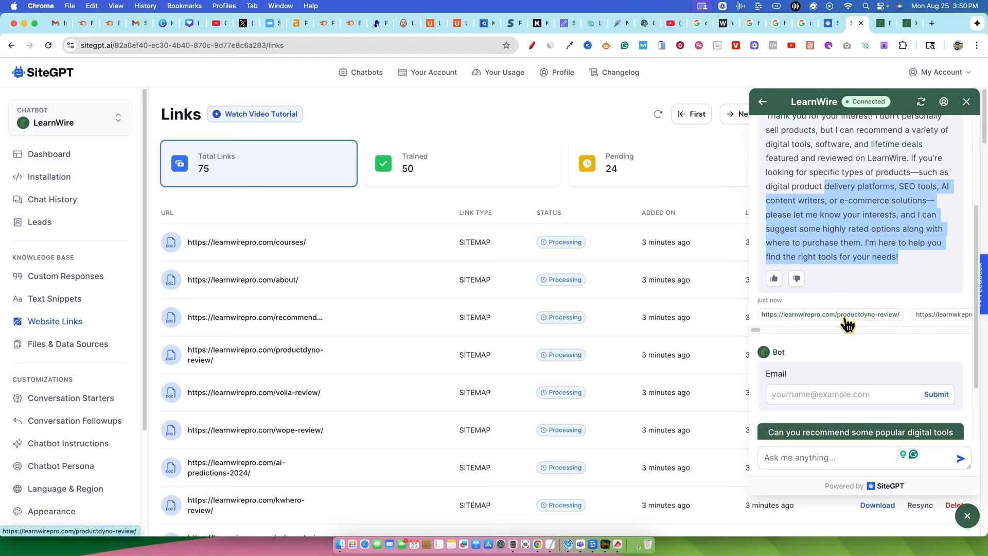
mouse_move(935, 319)
left_mouse_down()
mouse_move(833, 316)
mouse_move(950, 319)
left_mouse_up()
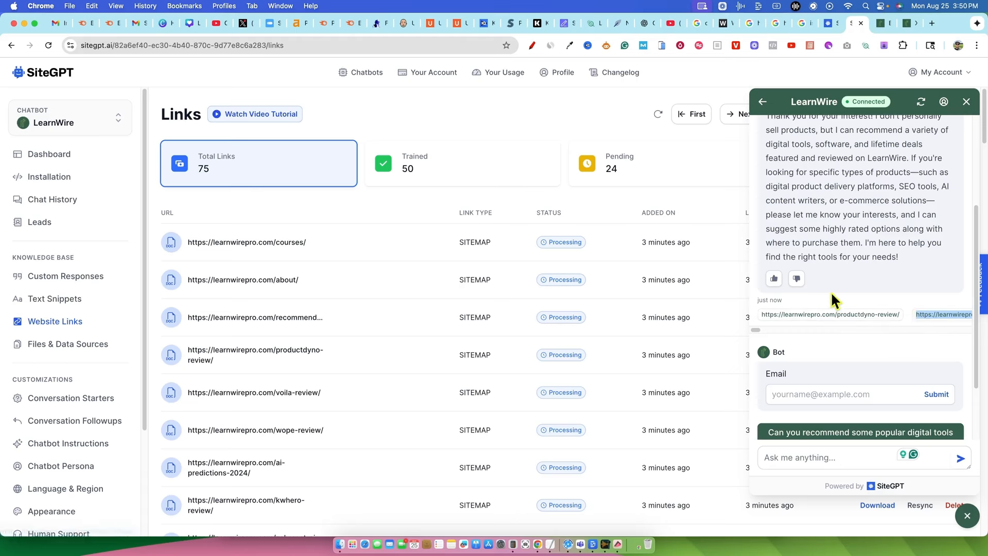
left_click(775, 280)
scroll(849, 417, "down", 2)
scroll(848, 415, "down", 3)
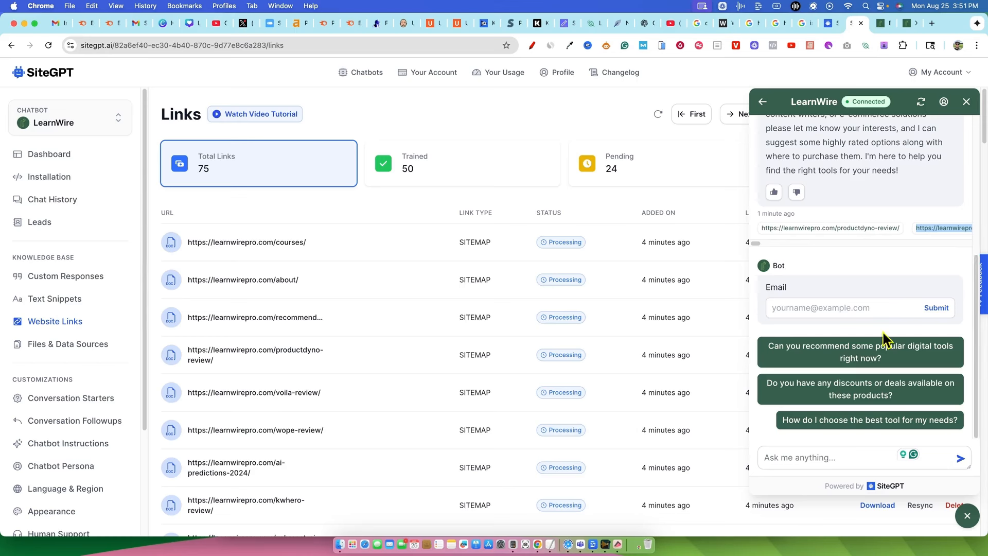
Step: Ask the chatbot whether LearnWire offers courses
left_click(832, 456)
type("d")
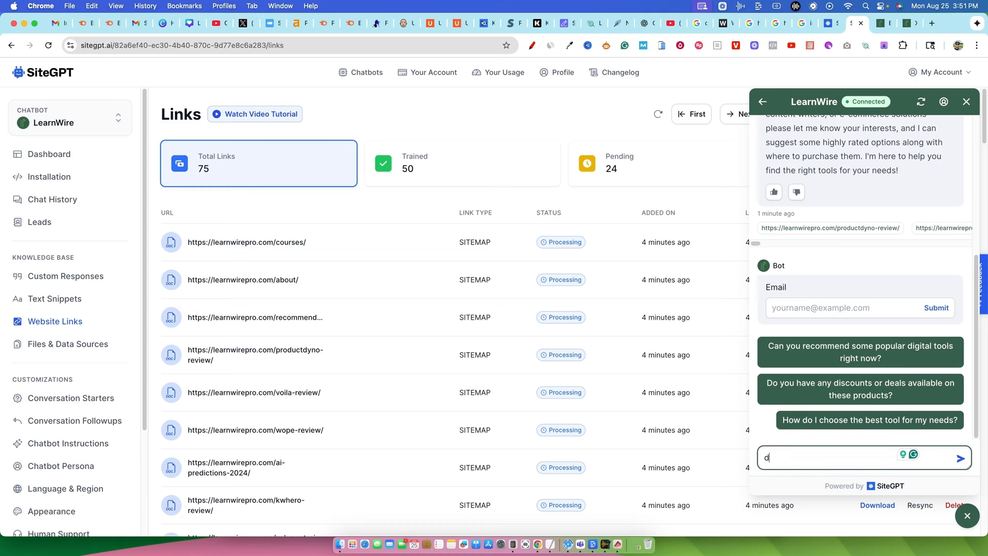
type("o you")
key("BackSpace")
key("Return")
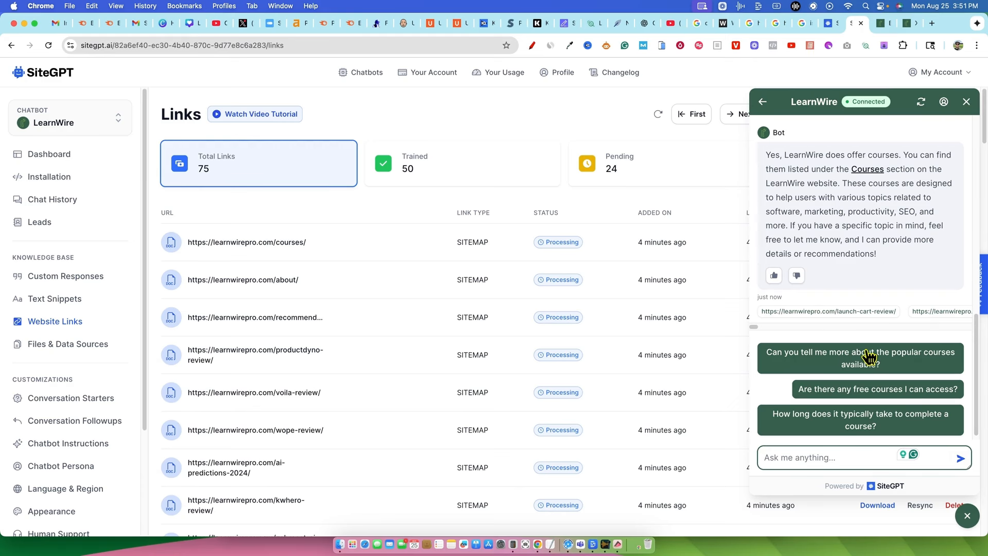
Step: Open the Courses link from the chatbot's answer in a new browser tab and look over the LearnWire course page
right_click(867, 171)
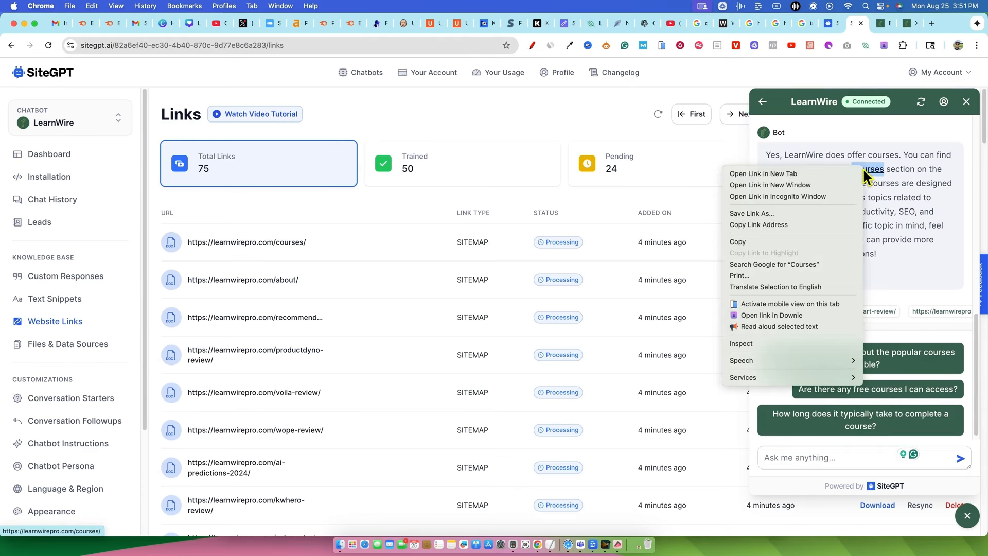
left_click(822, 174)
left_click(855, 24)
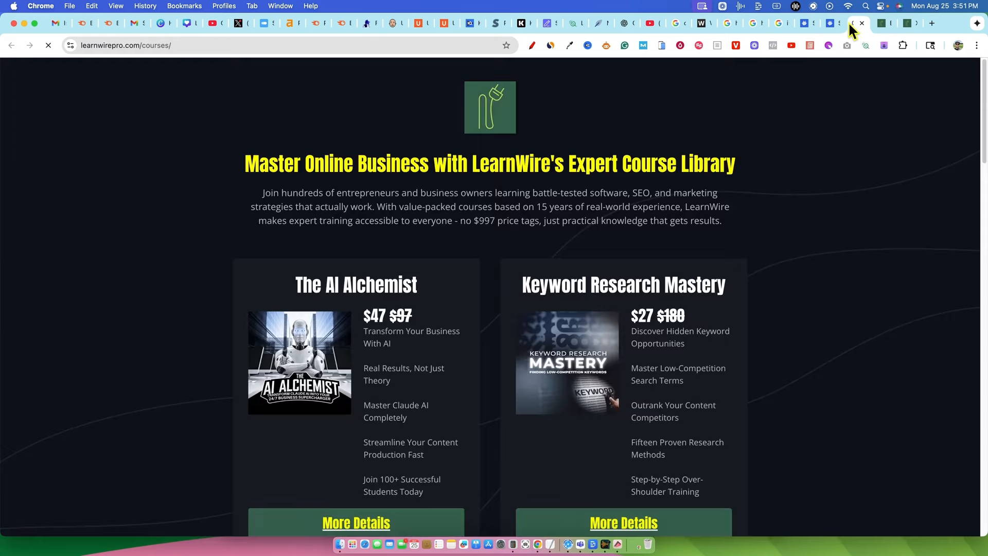
scroll(555, 342, "down", 6)
scroll(555, 341, "up", 6)
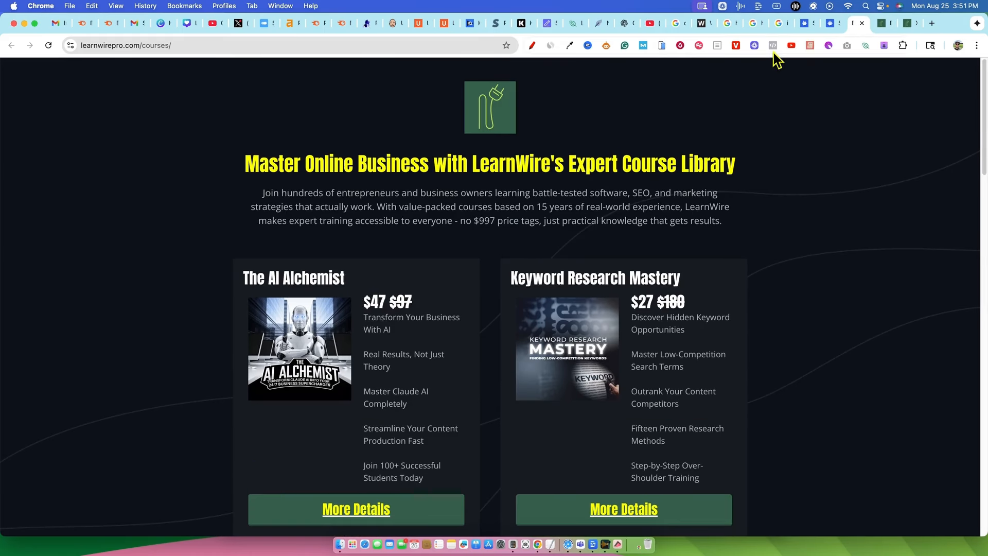
Step: Return to the SiteGPT chat and ask the suggested question "Are there any free courses I can access?"
left_click(833, 23)
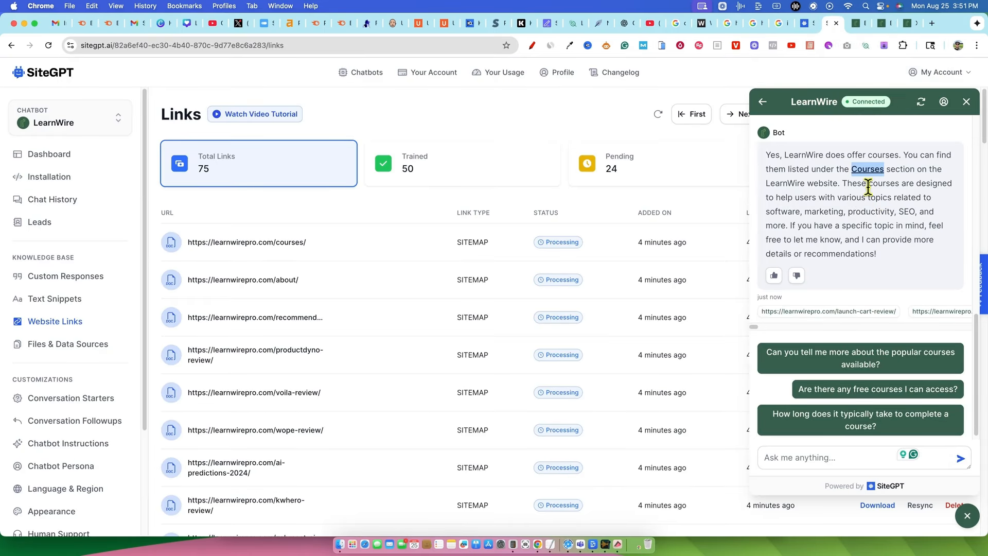
left_click_drag(796, 197, 874, 420)
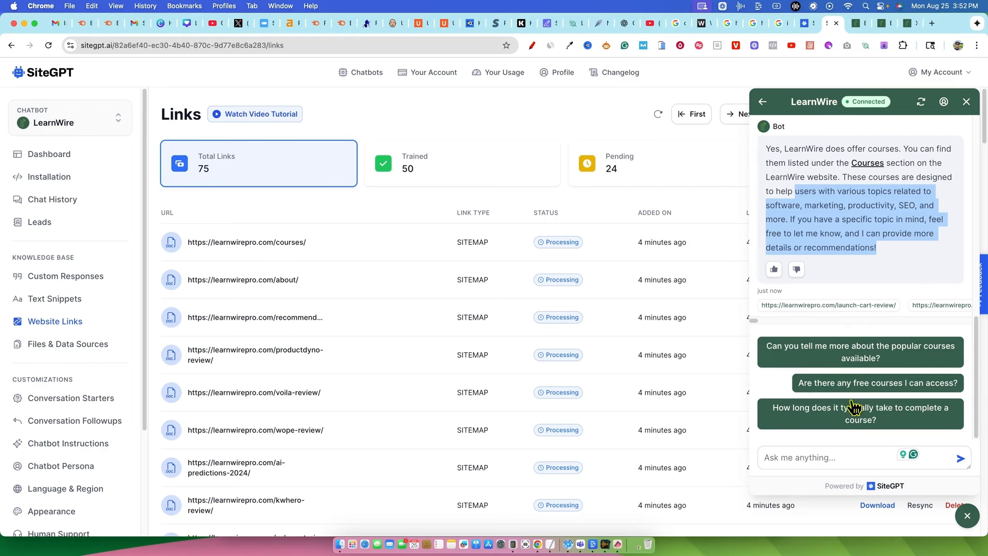
left_click(904, 391)
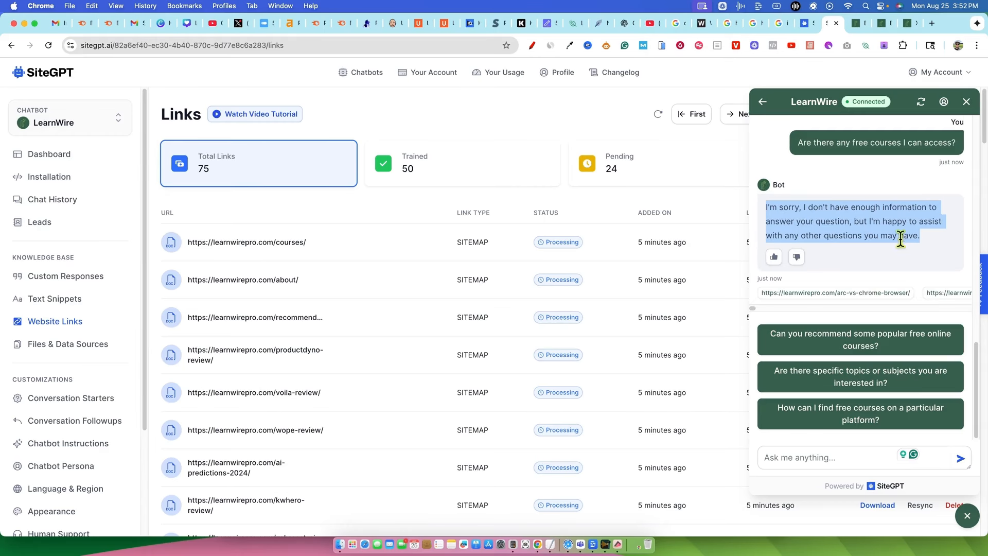
Step: Add a custom response for "Are there any free courses I can access?" with the answer "no we do not offer any free courses at the moment."
left_click(882, 231)
left_click_drag(956, 143, 806, 143)
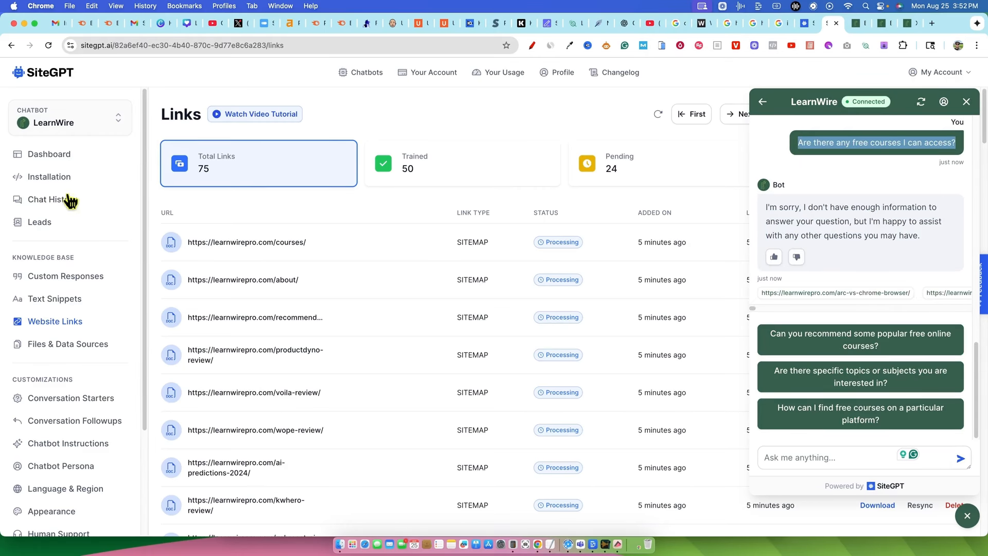
left_click(51, 277)
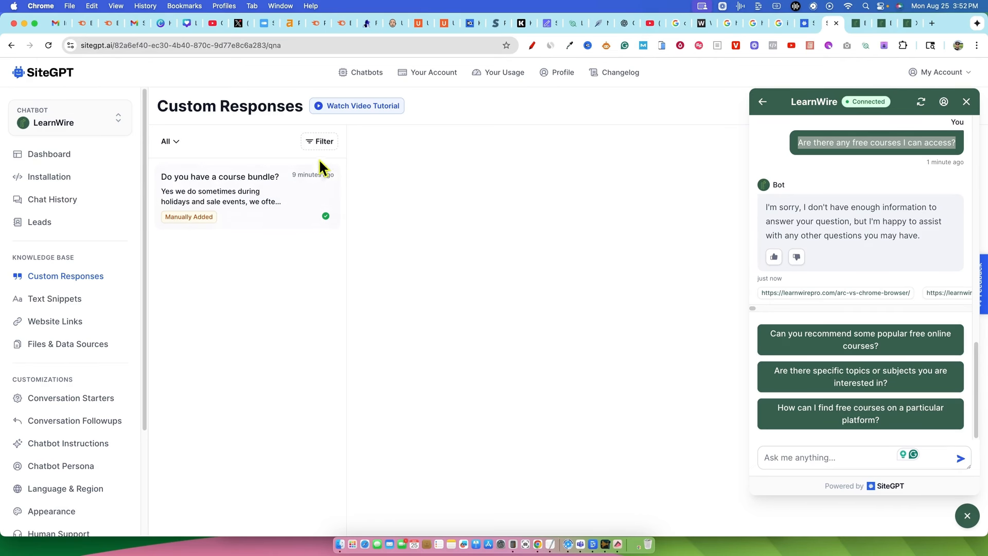
left_click(966, 102)
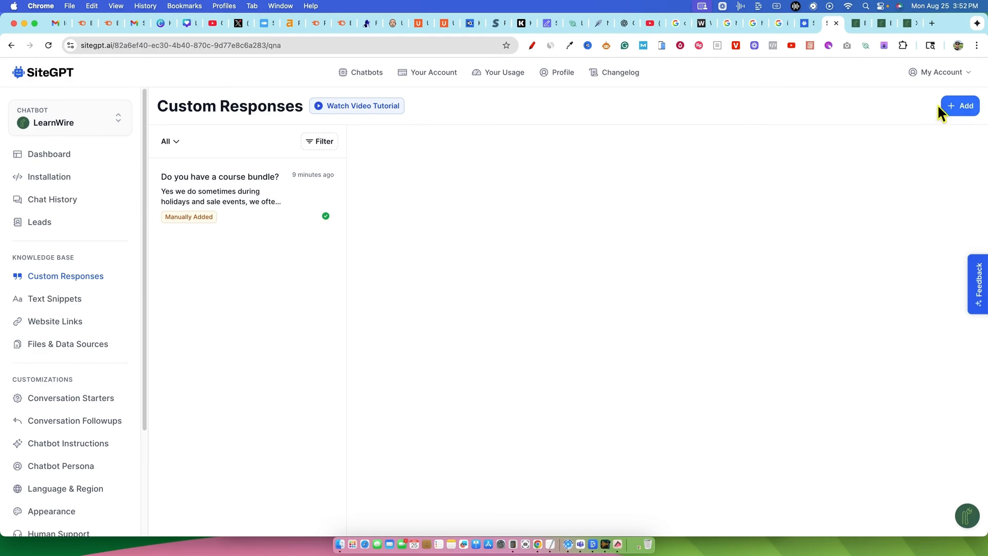
left_click(959, 106)
left_click(381, 236)
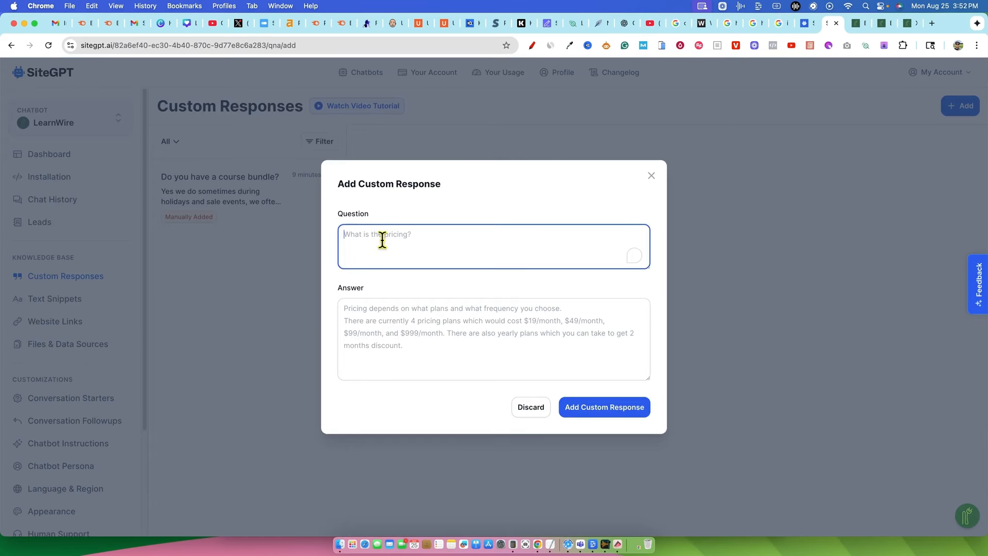
type("Are there any free courses I can access?")
left_click(389, 321)
type("no w")
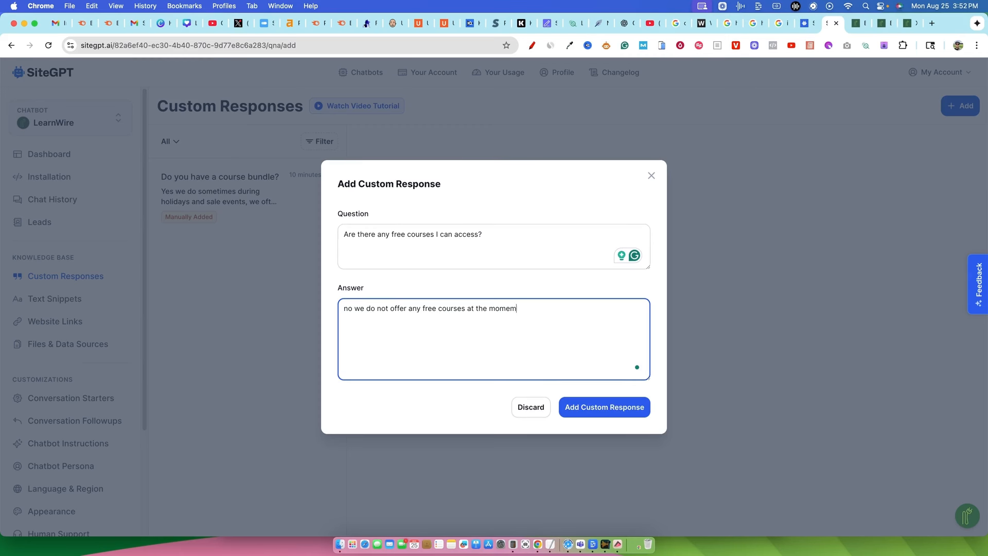
left_click(604, 411)
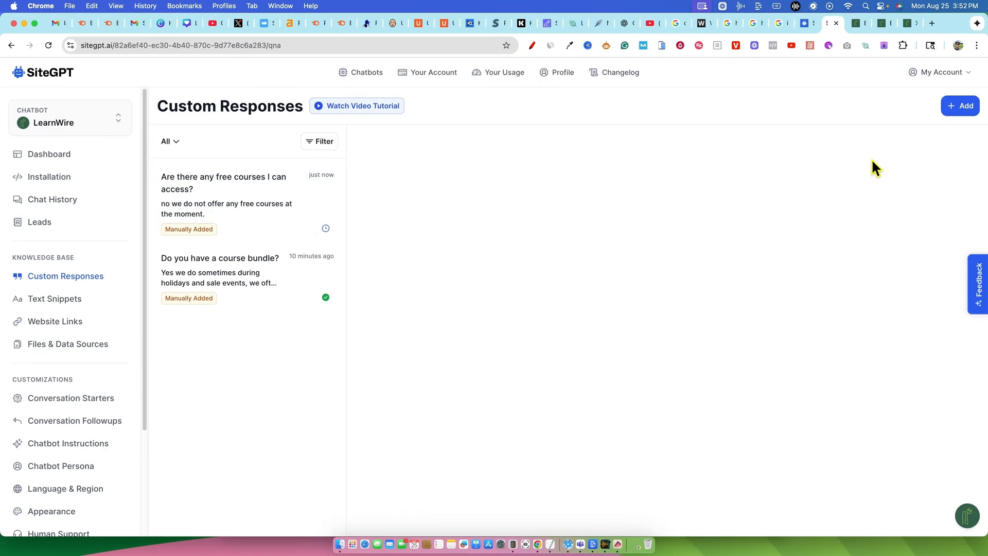
Step: Check the training status of the learnwirepro.com pages in the website links list
left_click(53, 329)
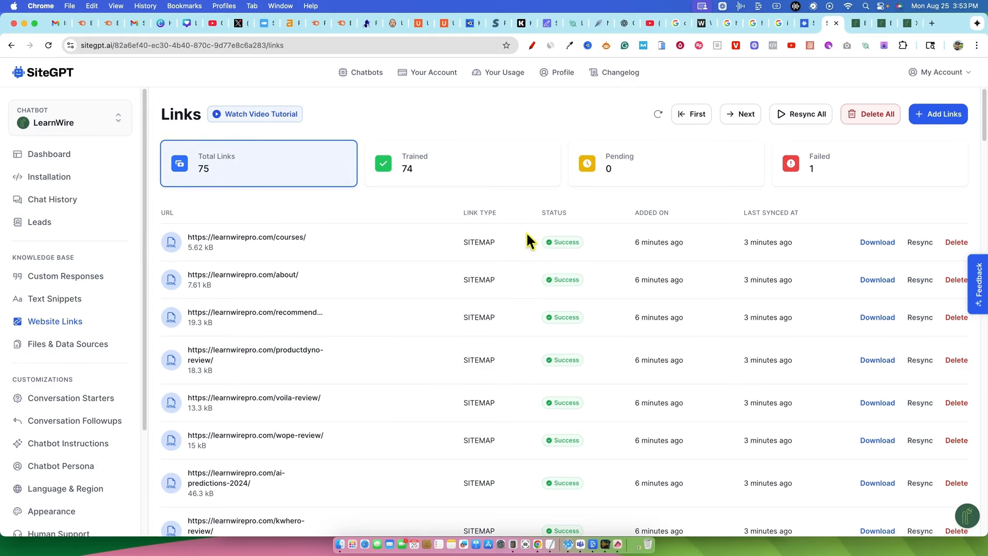
scroll(526, 232, "down", 15)
scroll(556, 253, "up", 4)
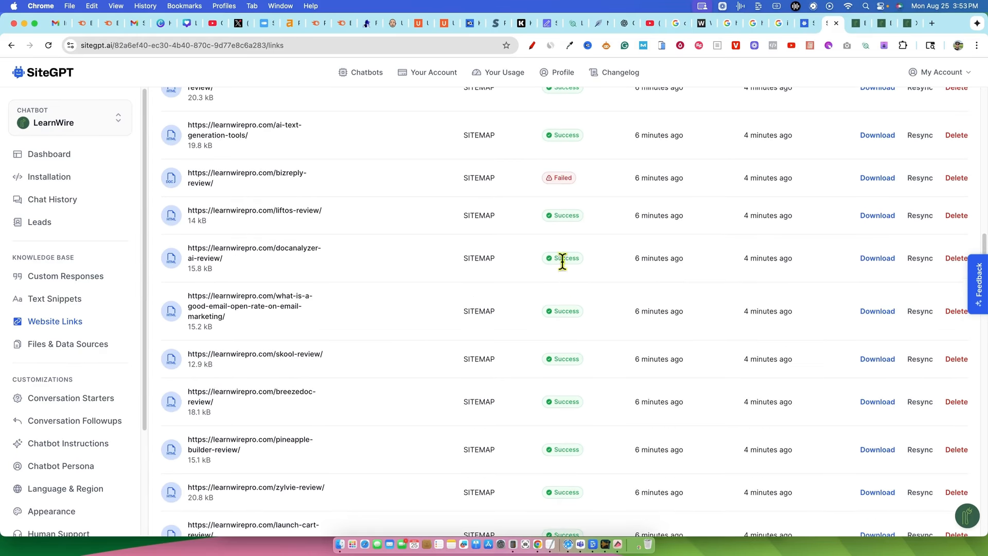
scroll(511, 202, "up", 10)
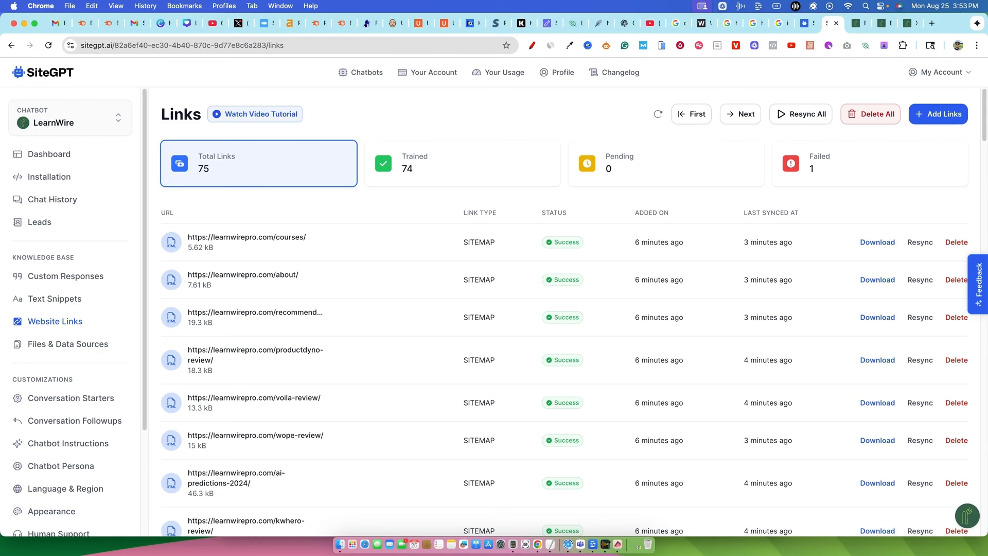
Step: Reopen the LearnWire chat and ask "have you done a review on productdyno"
left_click(968, 516)
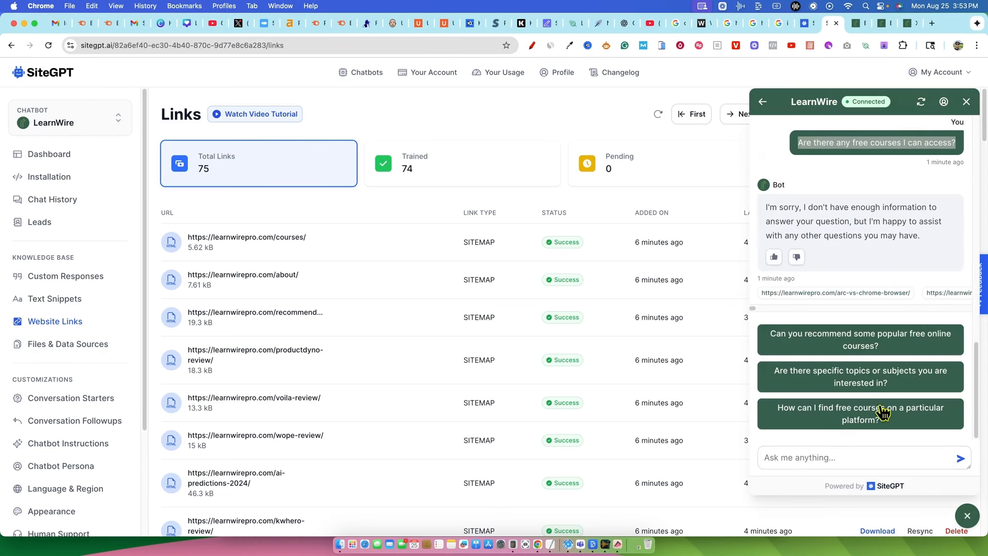
left_click(845, 457)
type("have you done a")
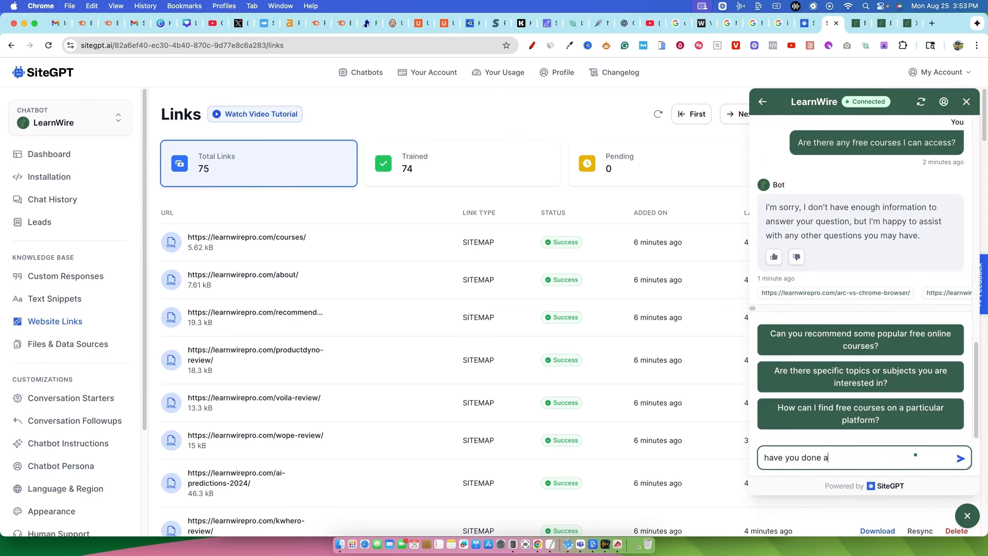
type(" review on productdyno")
key("Return")
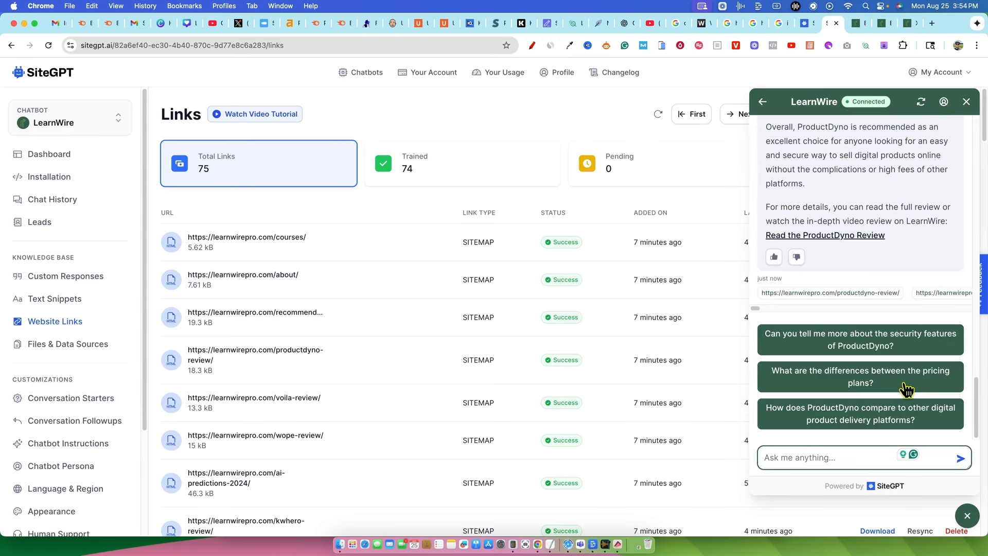
Step: Read the chatbot's ProductDyno answer, including its review link, source links and suggested follow-up questions
scroll(870, 267, "up", 10)
scroll(858, 304, "down", 9)
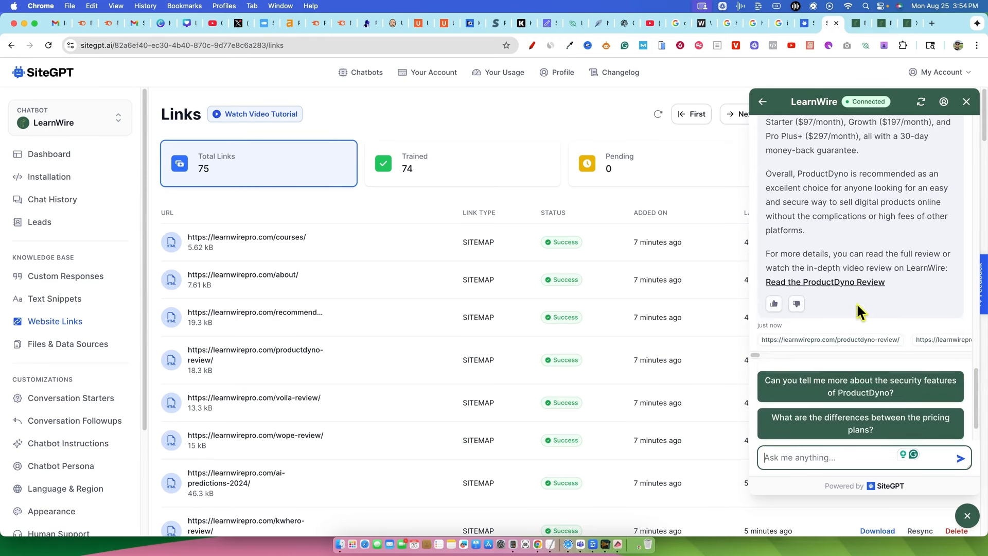
scroll(857, 302, "up", 1)
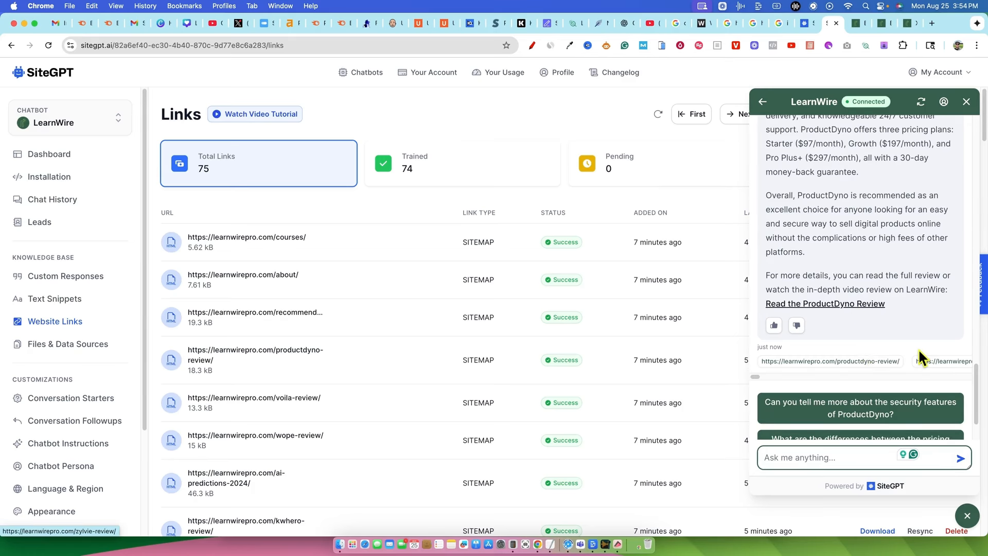
scroll(921, 351, "down", 1)
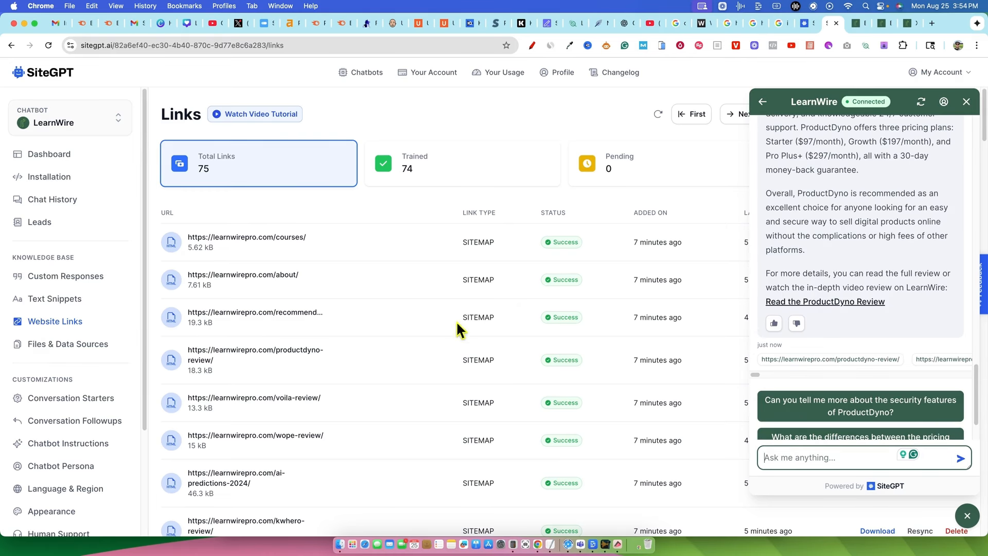
Step: Look over the Human Support settings and the available chat integrations, with the chat window closed
scroll(72, 427, "down", 3)
left_click(65, 423)
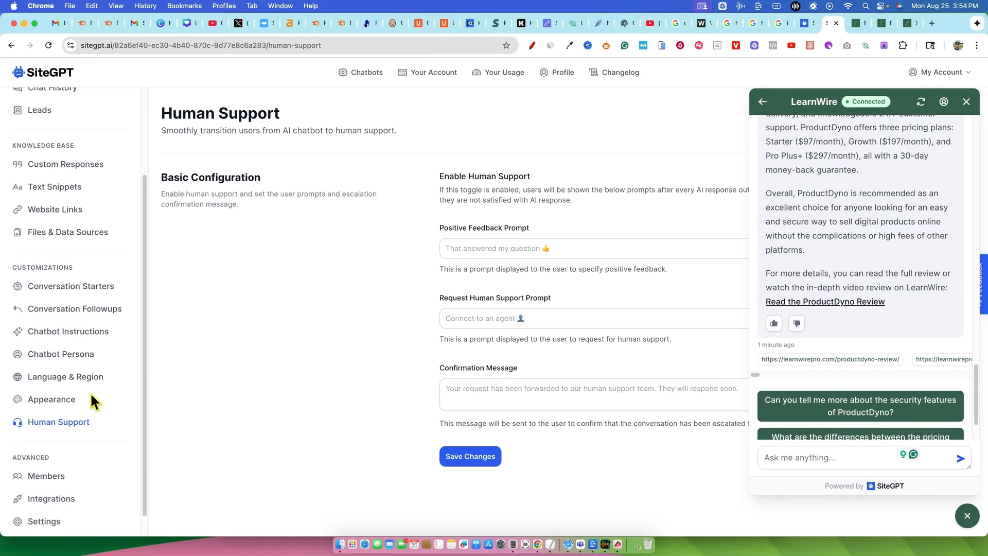
scroll(91, 393, "down", 1)
left_click(61, 475)
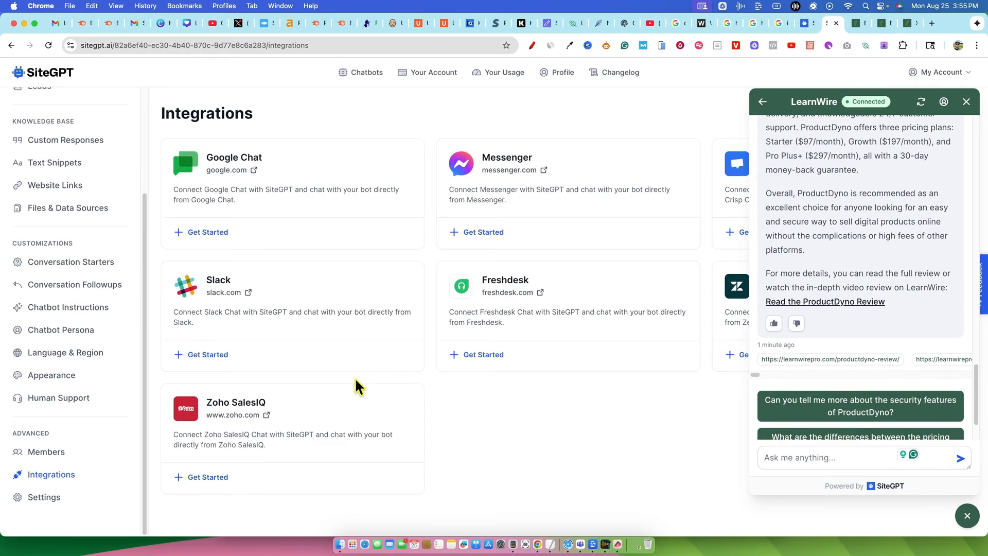
left_click(967, 102)
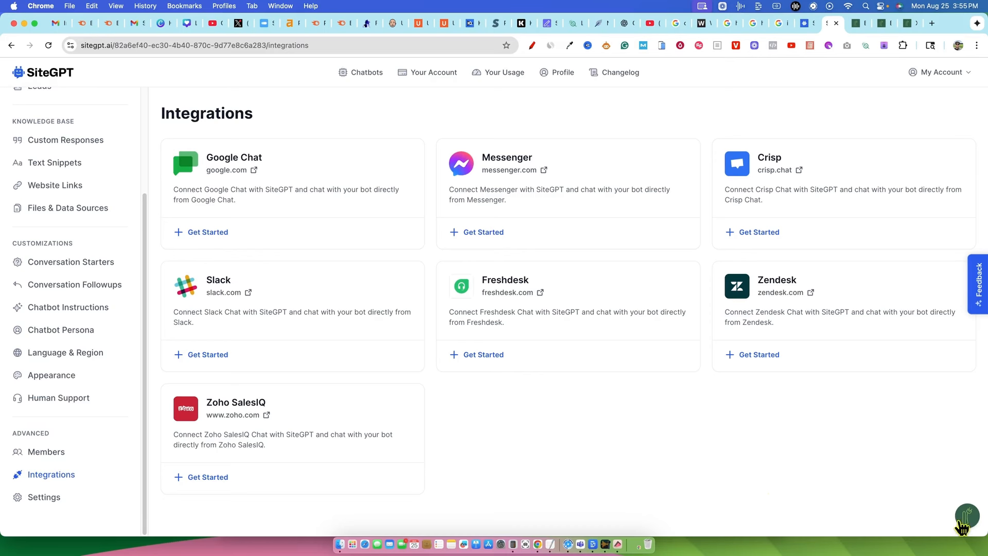
Step: Review the Conversation Followups, Chatbot Instructions and Chatbot Persona settings
scroll(80, 386, "up", 1)
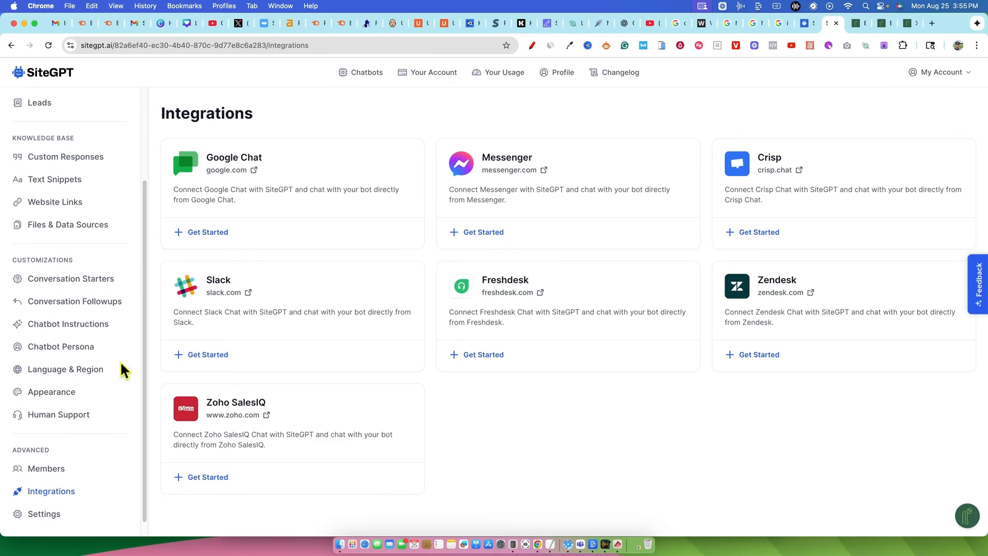
left_click(76, 307)
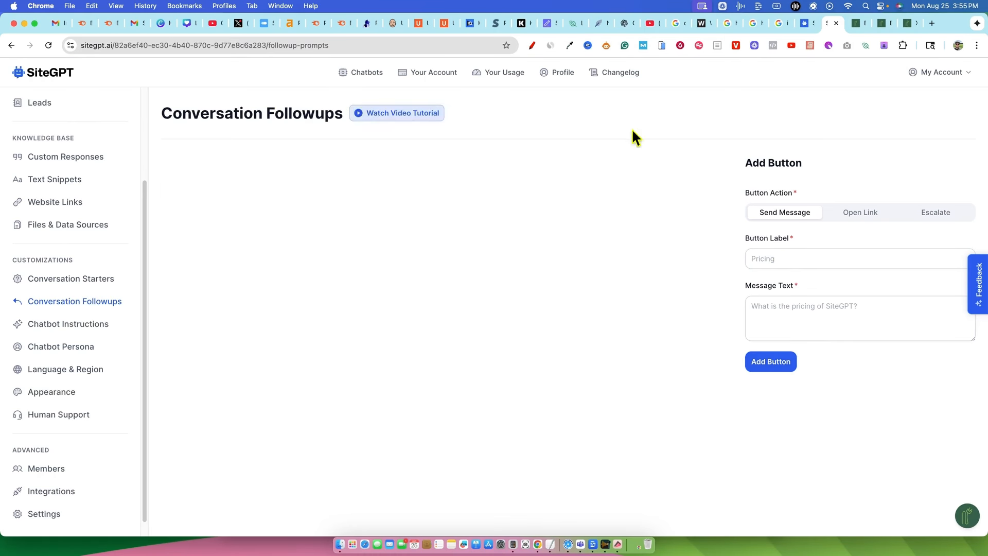
left_click(71, 325)
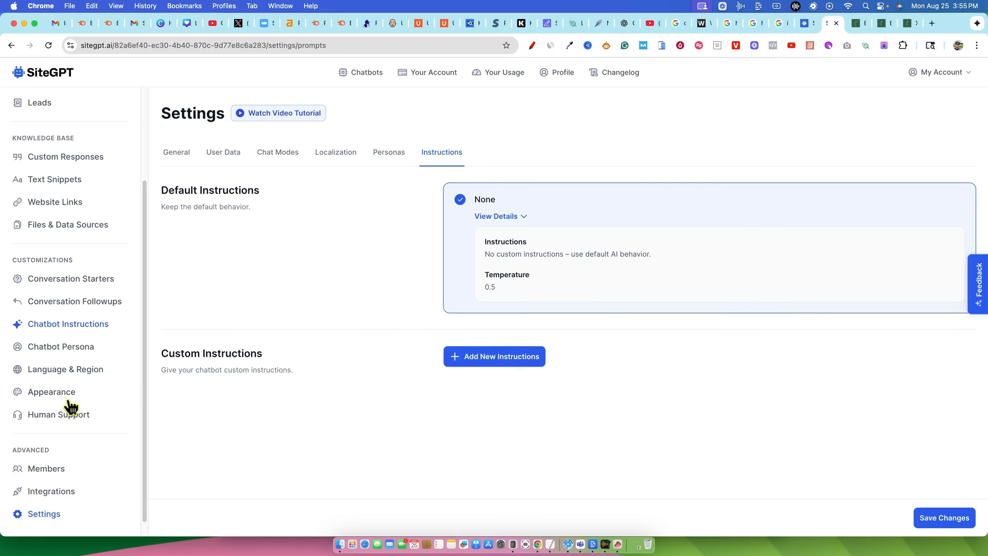
left_click(59, 348)
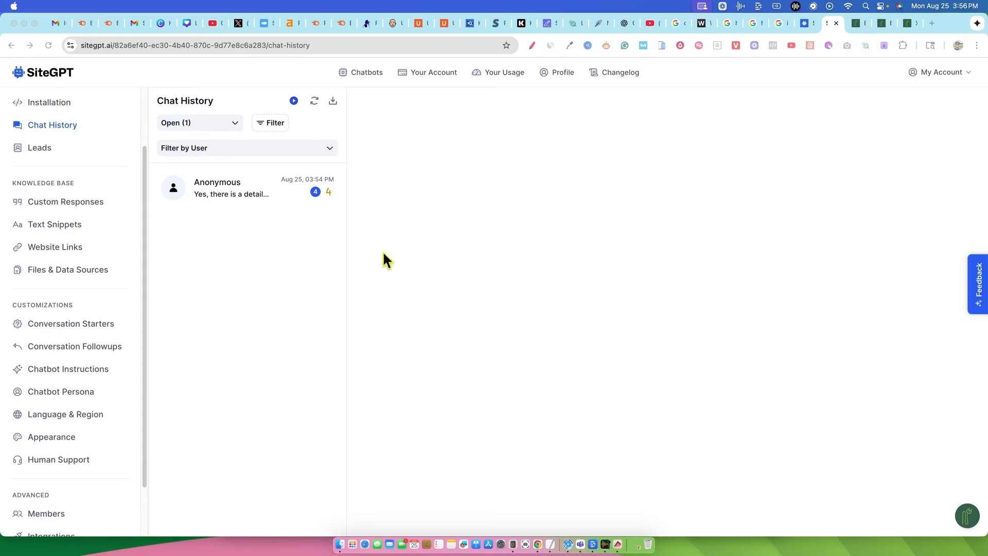
Step: Open the anonymous conversation in the chat history and read its first questions and bot answers
left_click(217, 197)
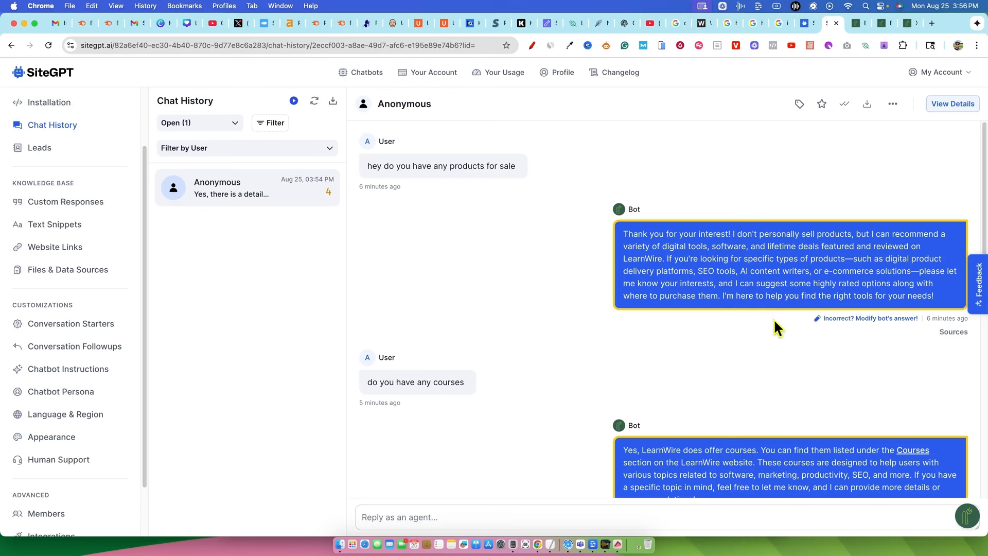
scroll(875, 330, "down", 3)
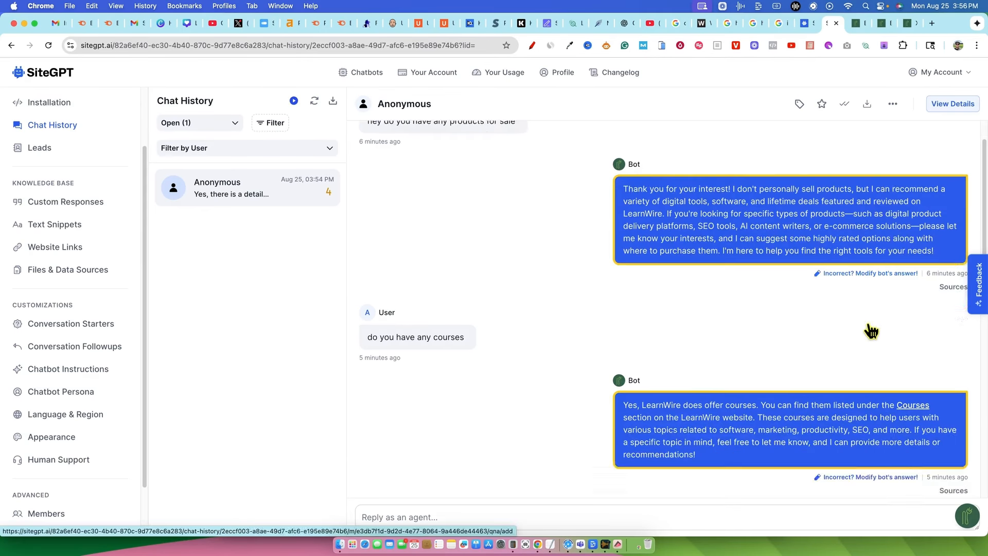
left_click_drag(638, 160, 918, 221)
scroll(724, 291, "up", 3)
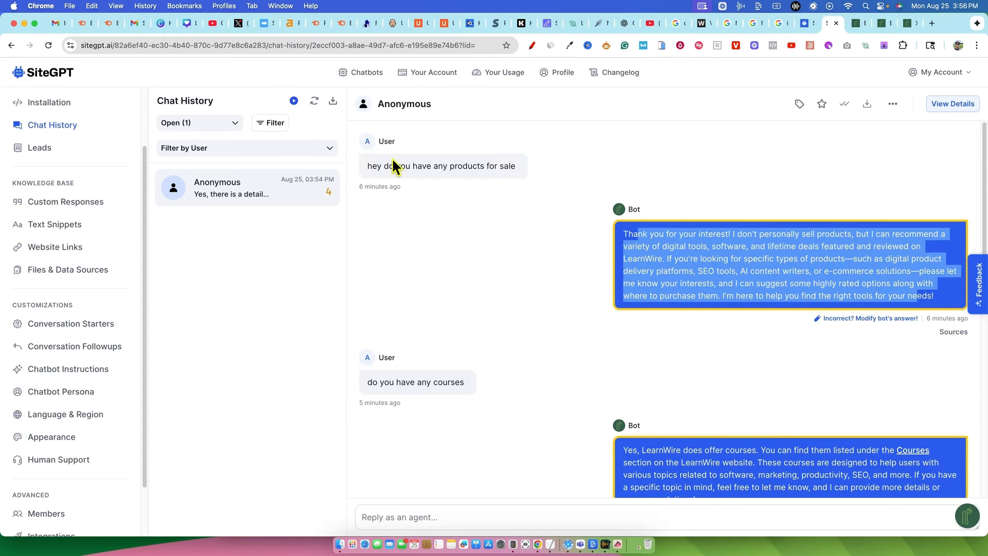
Step: Examine the form for modifying the bot's answer to "hey do you have any products for sale", and close it without saving
left_click(847, 319)
left_click(362, 401)
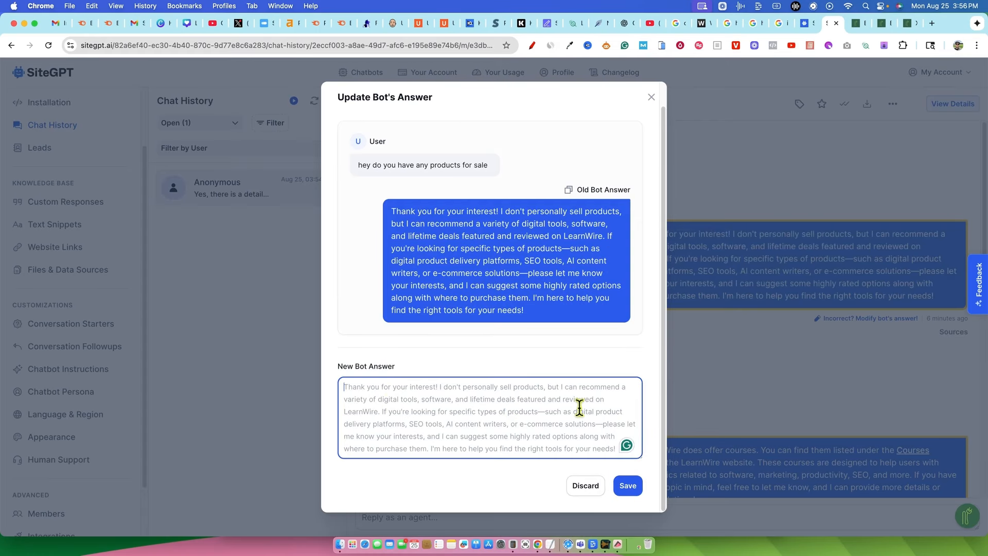
left_click(651, 98)
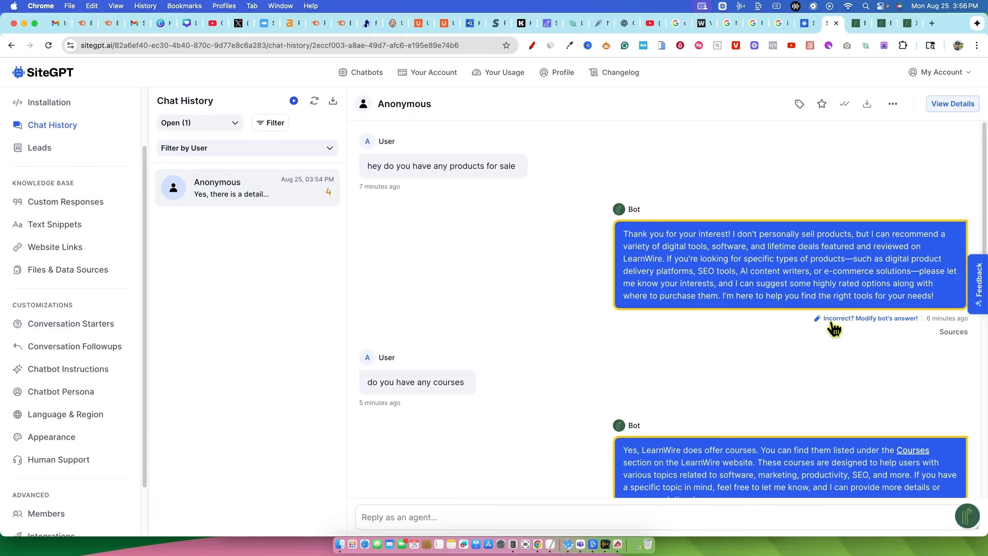
left_click(832, 323)
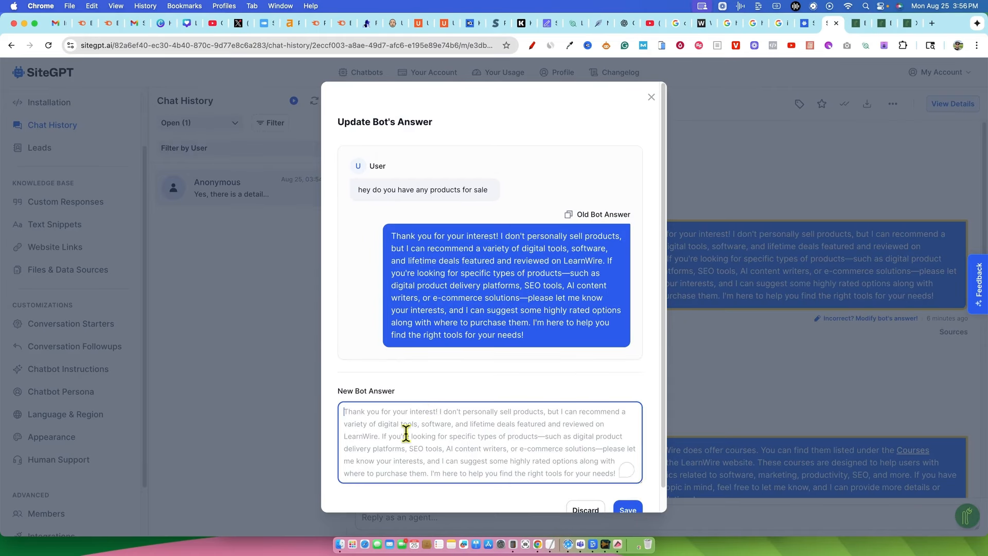
scroll(441, 441, "down", 1)
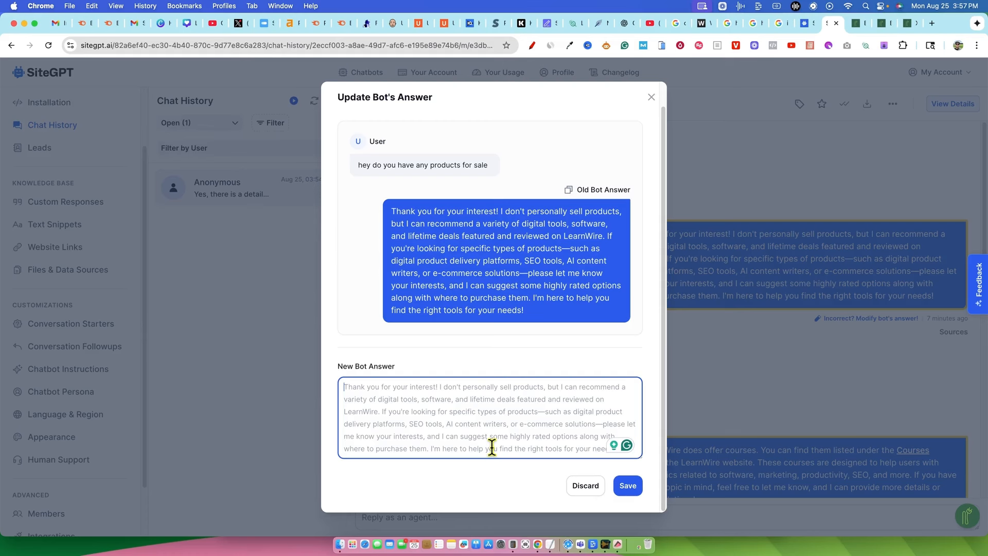
left_click(652, 98)
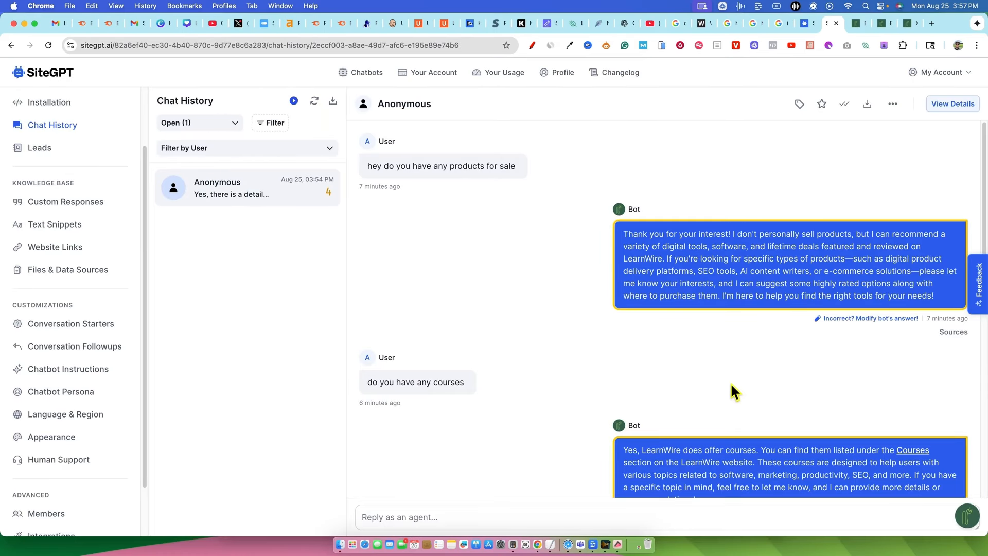
Step: Read through the rest of the anonymous conversation and copy the question "Are there any free courses I can access?"
scroll(712, 347, "down", 3)
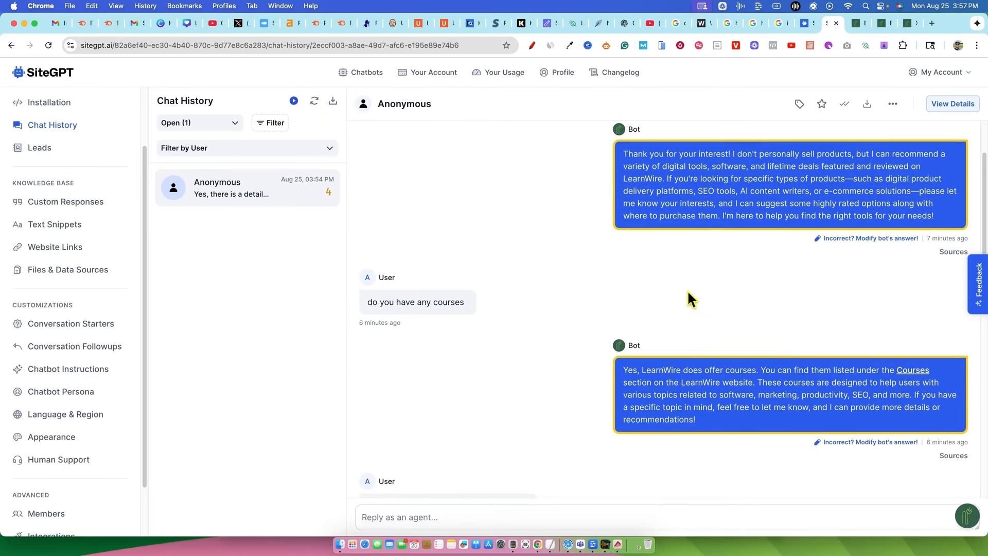
scroll(652, 255, "down", 5)
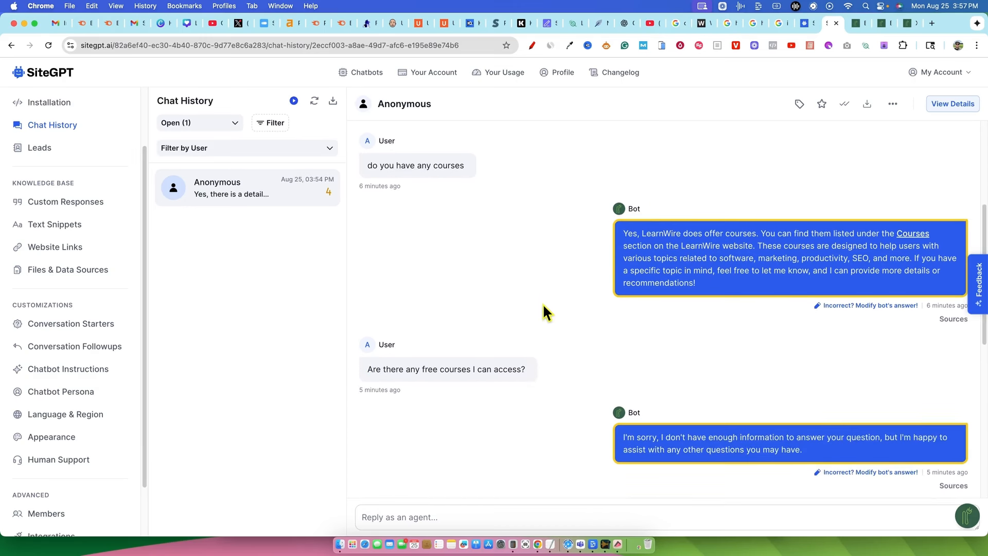
scroll(518, 353, "down", 4)
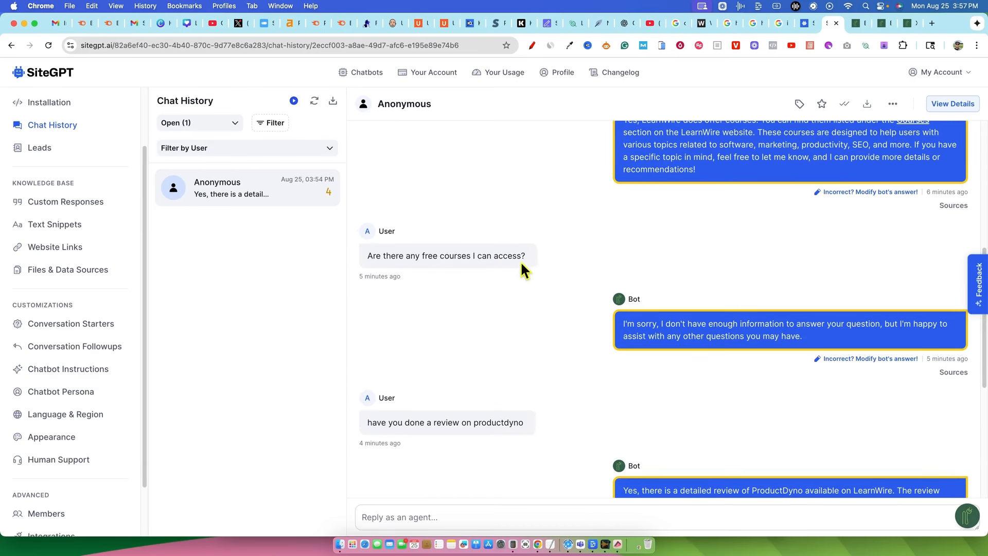
left_click_drag(528, 262, 351, 264)
key("super+c")
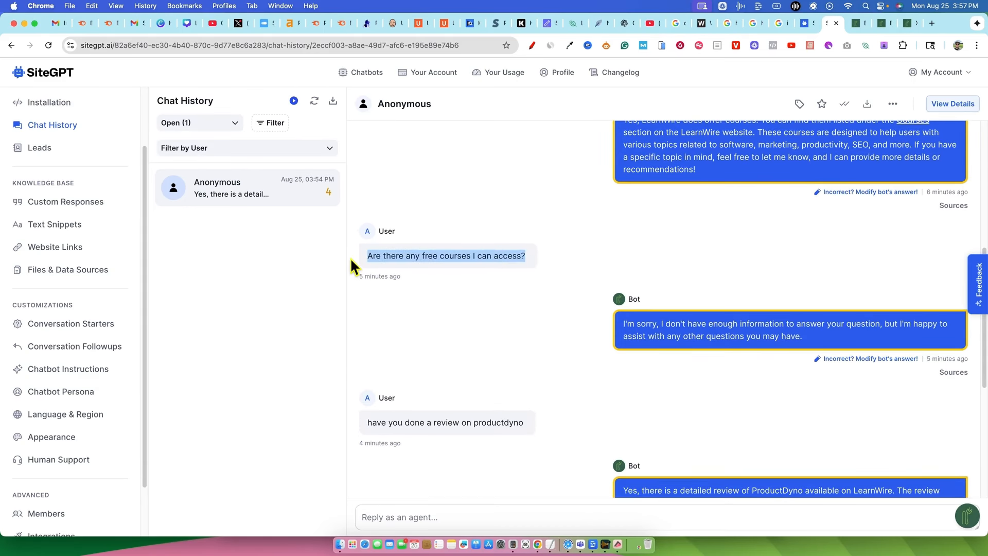
left_click(579, 391)
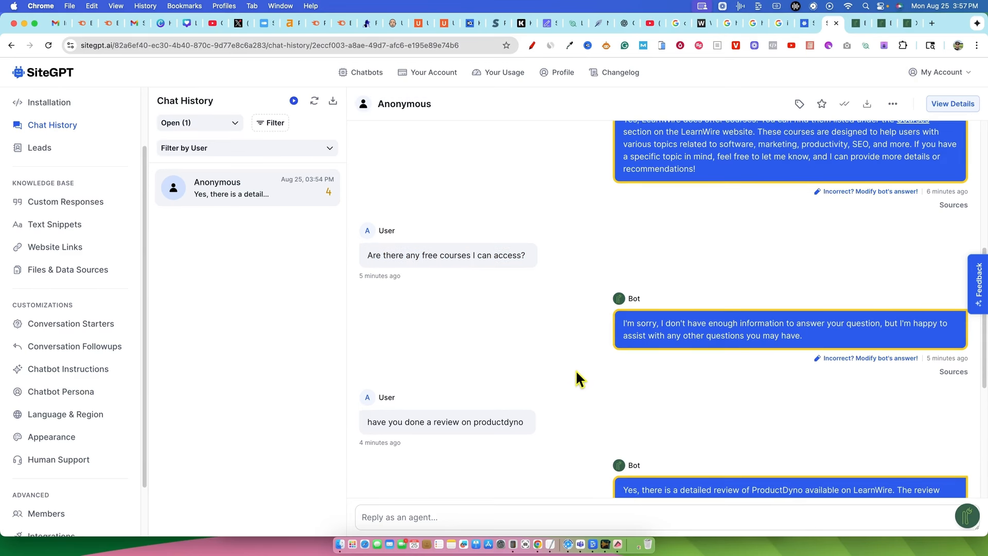
scroll(576, 369, "down", 4)
scroll(576, 369, "up", 5)
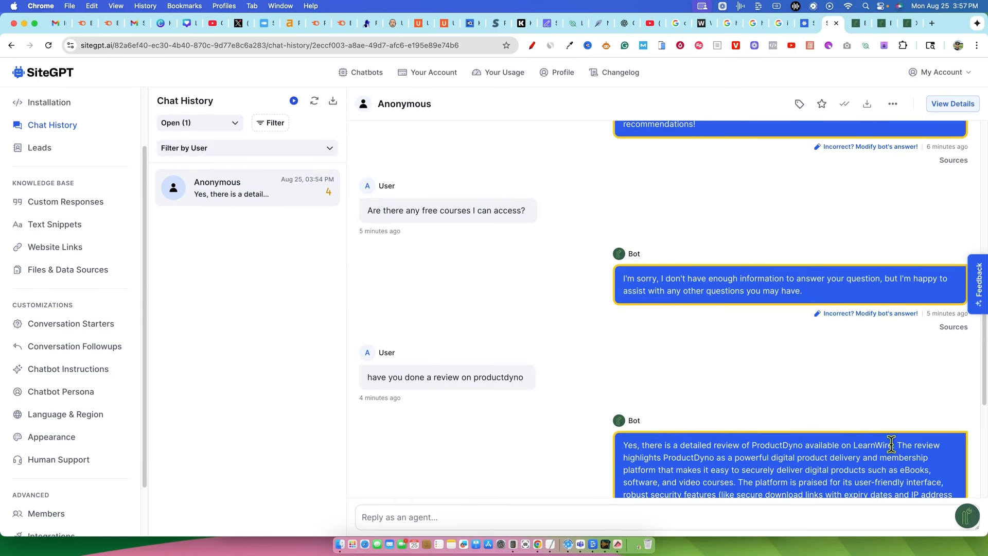
Step: Ask the LearnWire chatbot "Are there any free courses I can access?", read its reply and close the chat window
left_click(963, 520)
left_click(818, 459)
key("super+v")
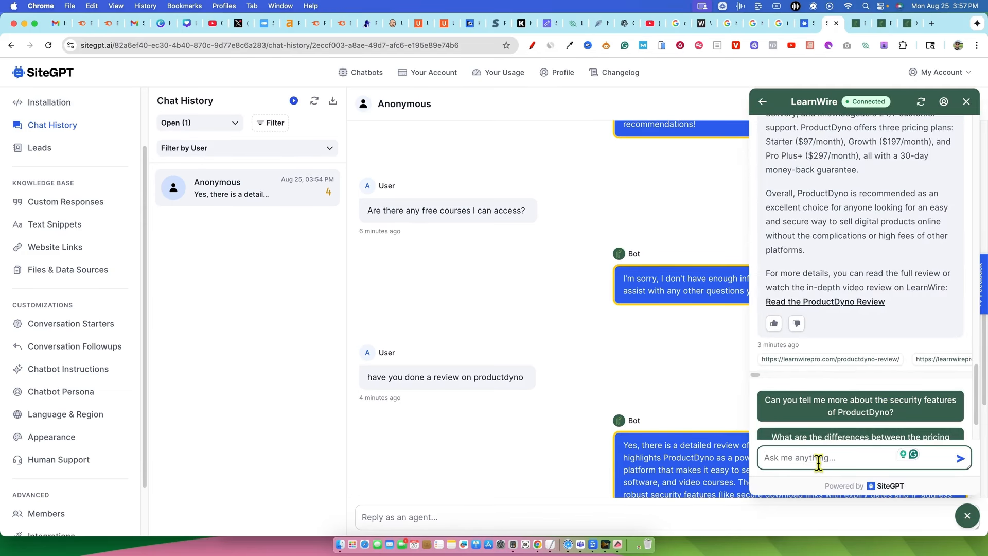
key("Return")
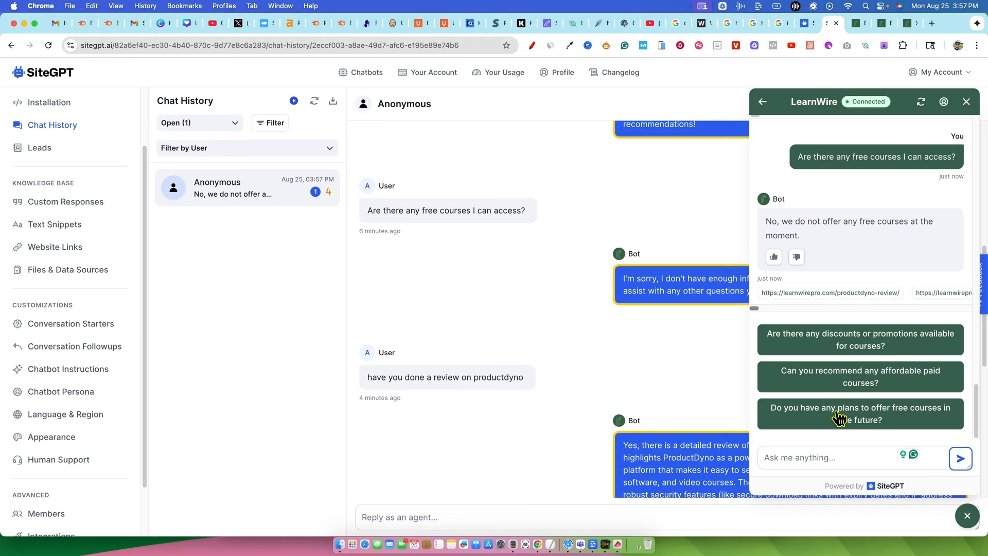
left_click(966, 101)
scroll(389, 346, "up", 1)
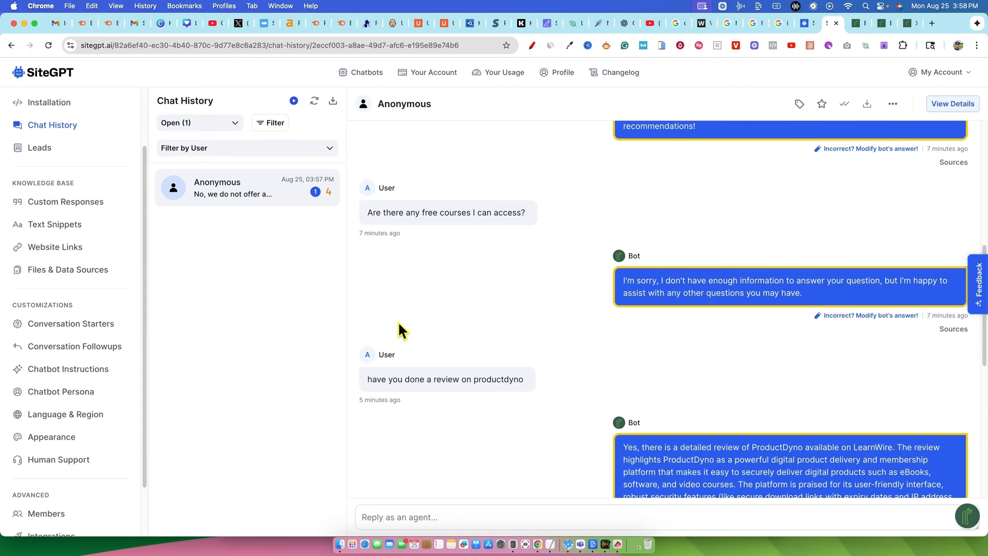
Step: Look through the product announcements and latest feature request posts opened from the Changelog, and close them
left_click(622, 73)
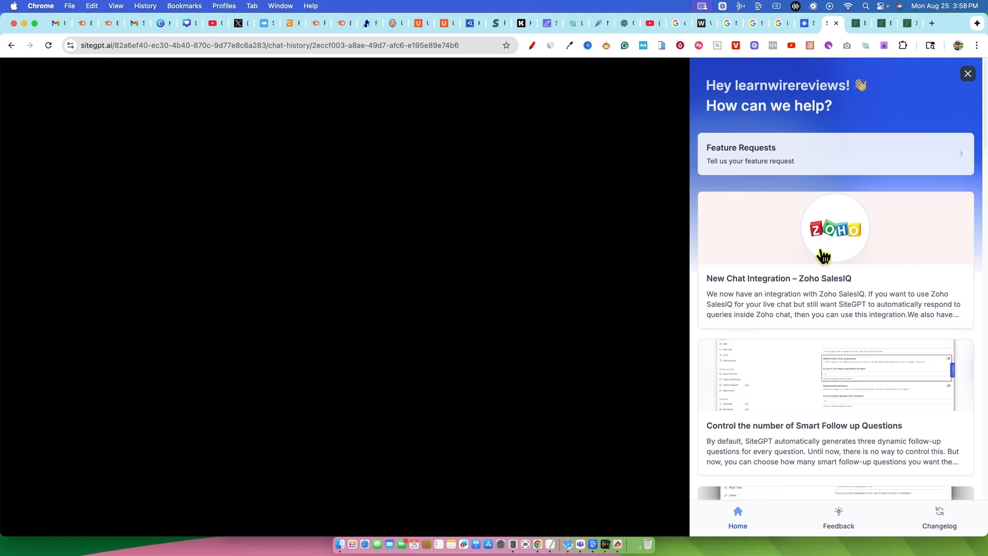
scroll(849, 316, "down", 5)
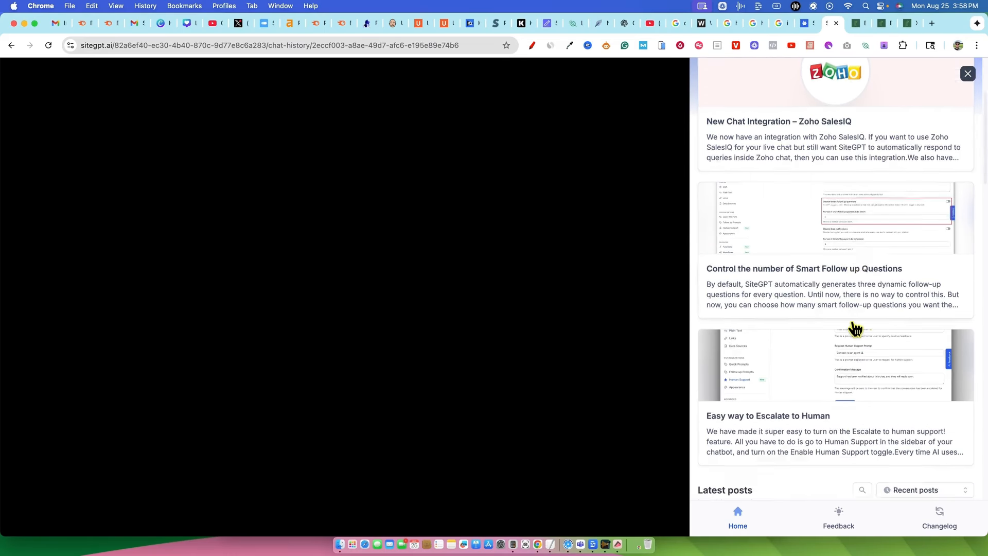
scroll(856, 358, "down", 20)
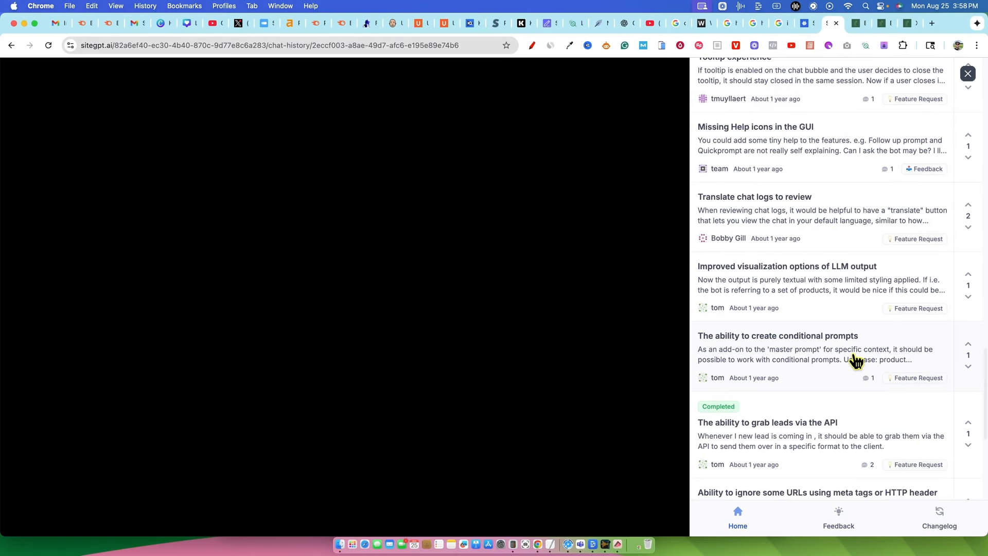
scroll(856, 359, "up", 20)
left_click(969, 74)
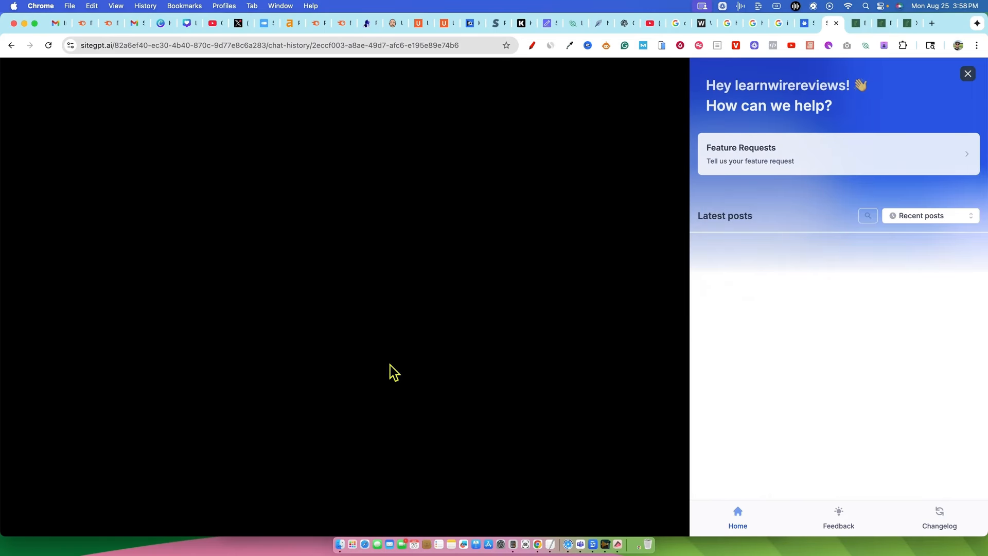